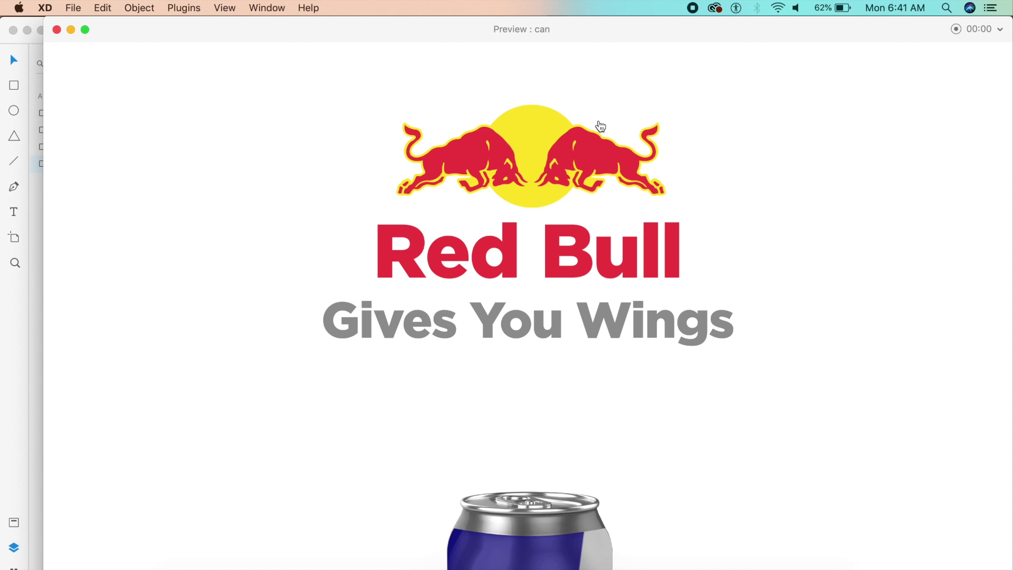
# Play through the can prototype's preview and close the preview window.
pyautogui.click(640, 300)
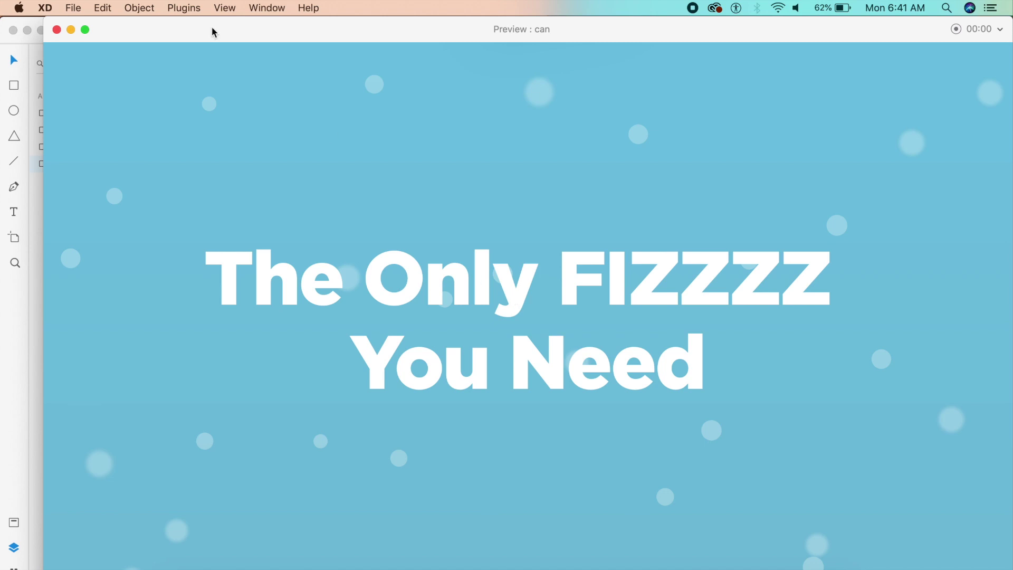
pyautogui.click(57, 31)
# Add a Web 1920 artboard on an empty area of the canvas and return to the Select tool.
pyautogui.scroll(-10, 394, 271)
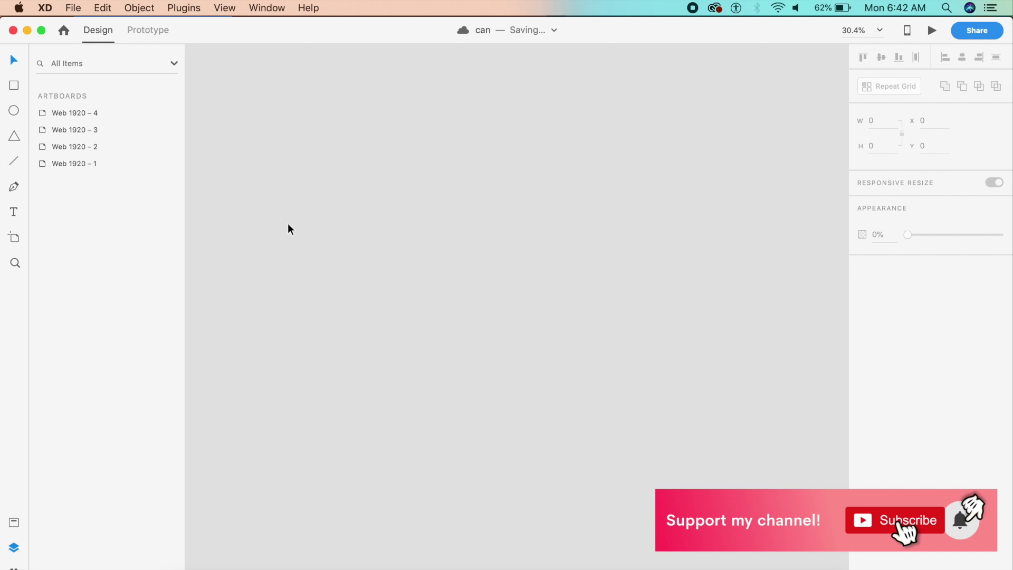
pyautogui.press('a')
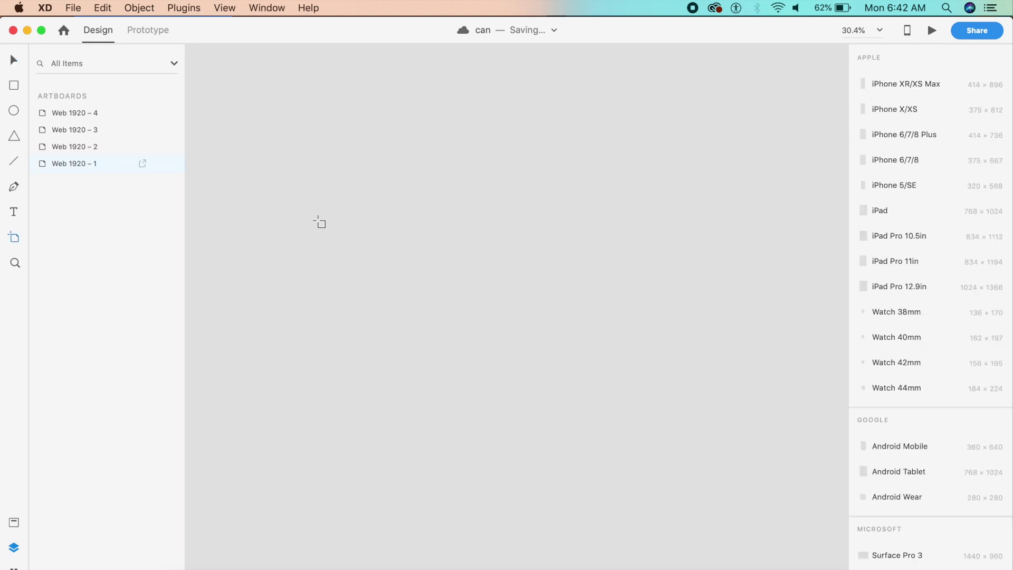
pyautogui.scroll(-3, 910, 390)
pyautogui.scroll(2, 911, 389)
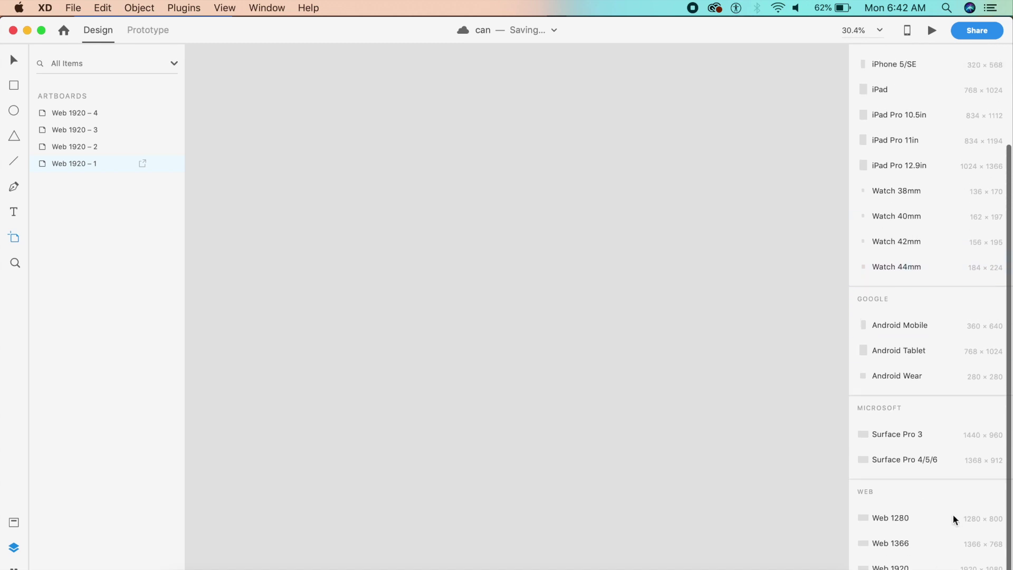
pyautogui.click(897, 566)
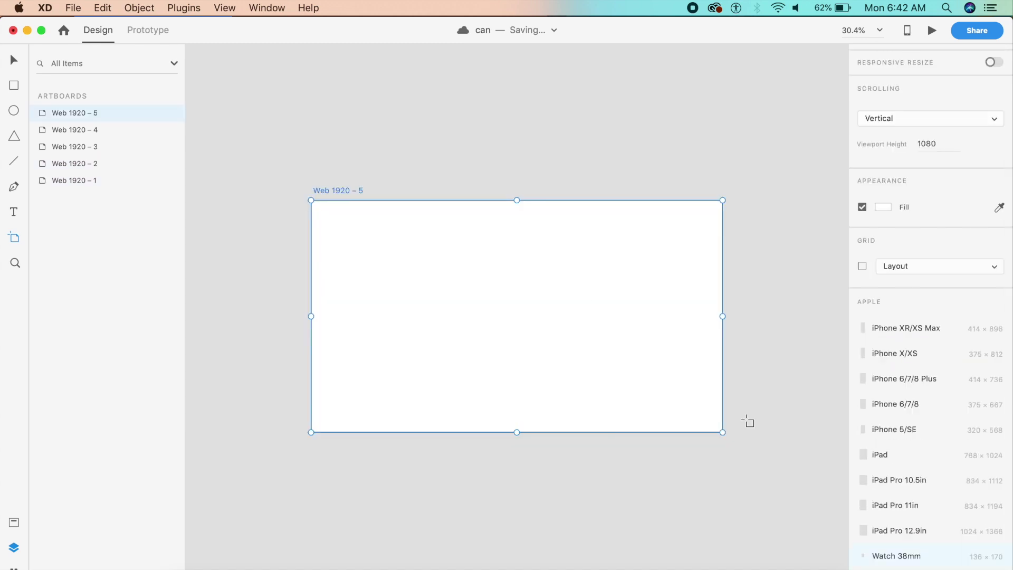
pyautogui.click(18, 67)
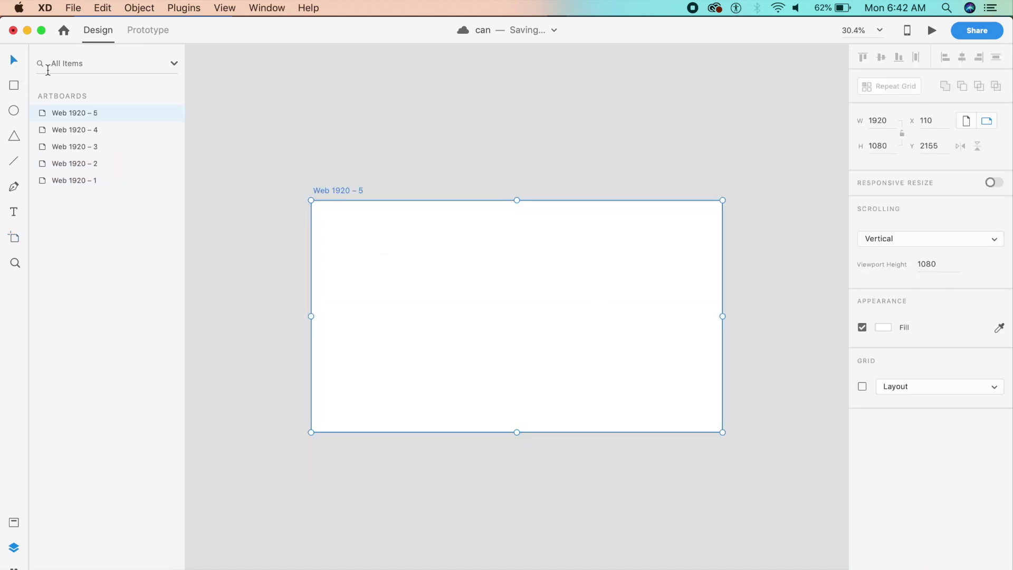
# Rename the new Web 1920 artboard as one.
pyautogui.click(329, 192)
pyautogui.doubleClick(328, 192)
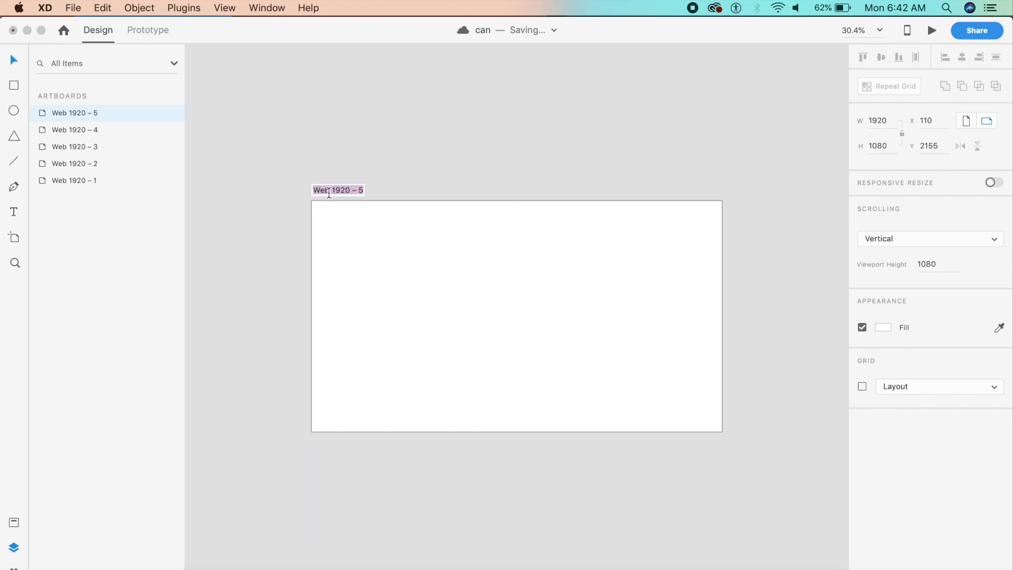
pyautogui.write('one')
pyautogui.press('Return')
pyautogui.click(382, 132)
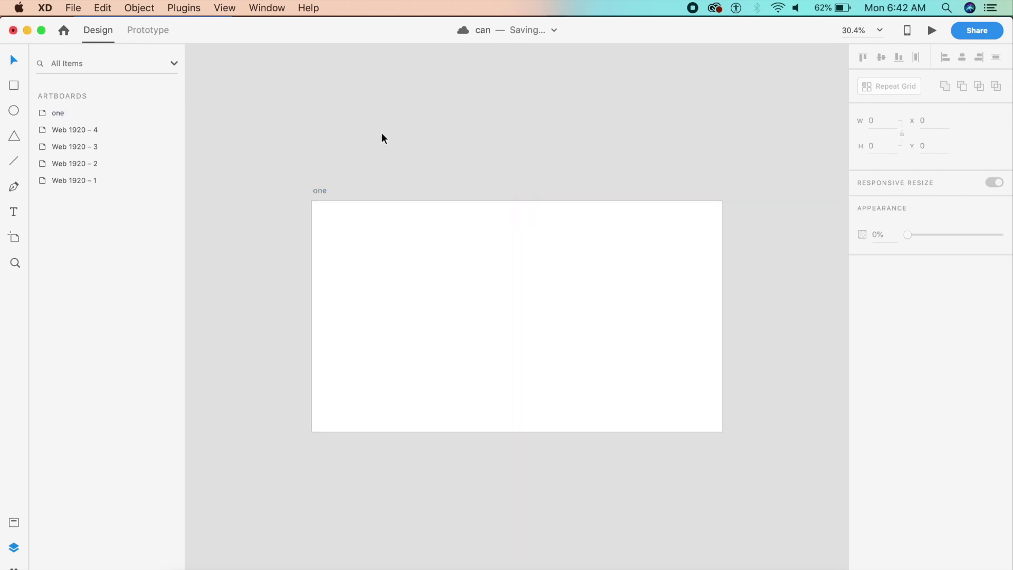
# Place the Red Bull logo component from the document assets in the upper part of artboard one and centre it horizontally.
pyautogui.scroll(3, 385, 120)
pyautogui.scroll(-5, 385, 119)
pyautogui.hscroll(3, 385, 118)
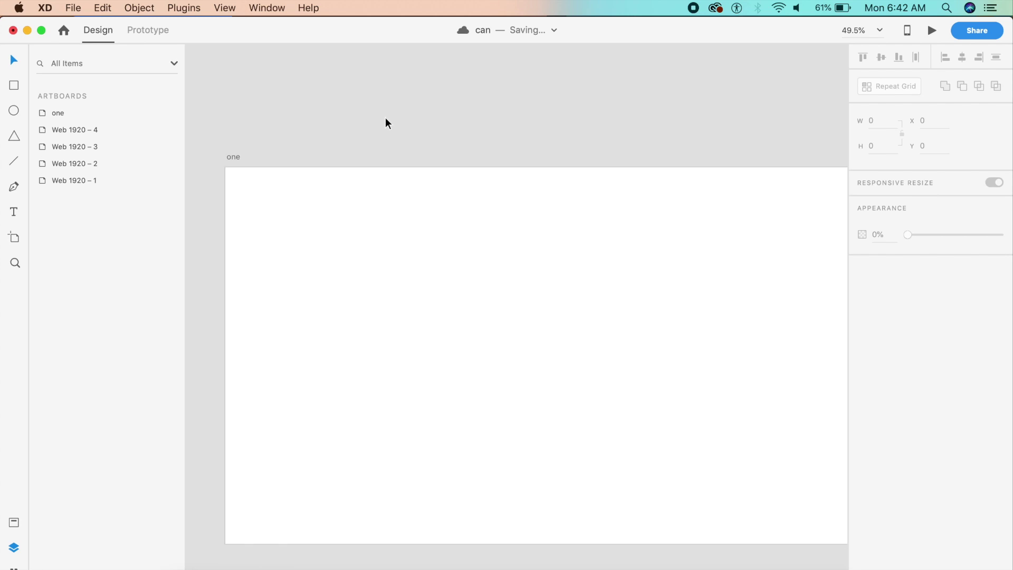
pyautogui.click(474, 198)
pyautogui.click(14, 524)
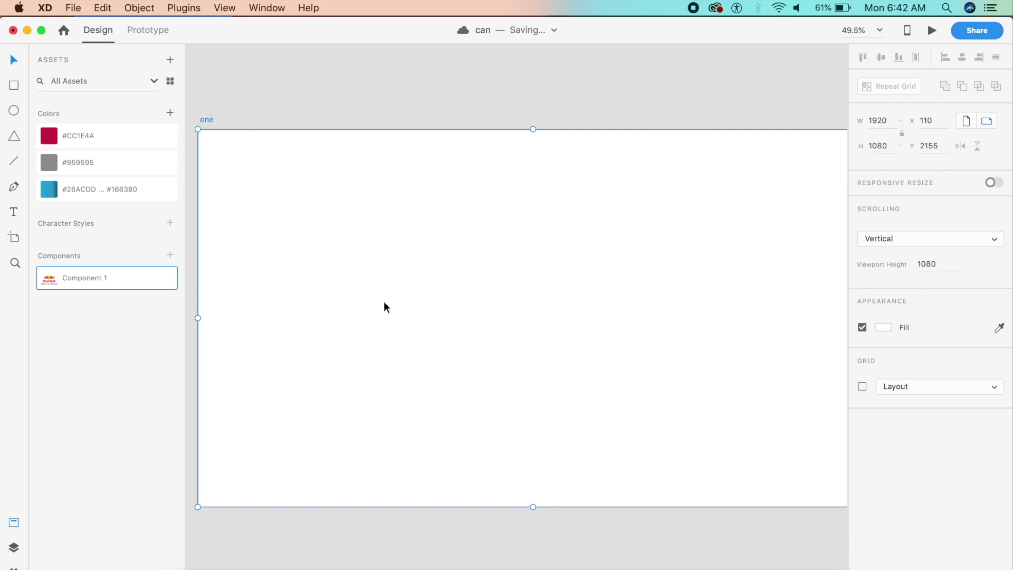
pyautogui.moveTo(122, 276); pyautogui.dragTo(517, 215)
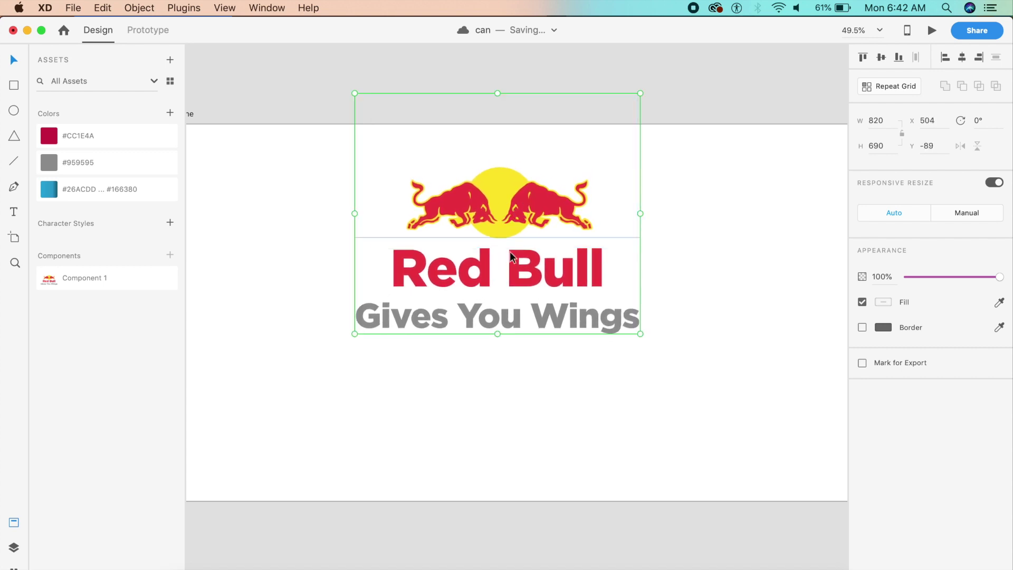
pyautogui.click(962, 57)
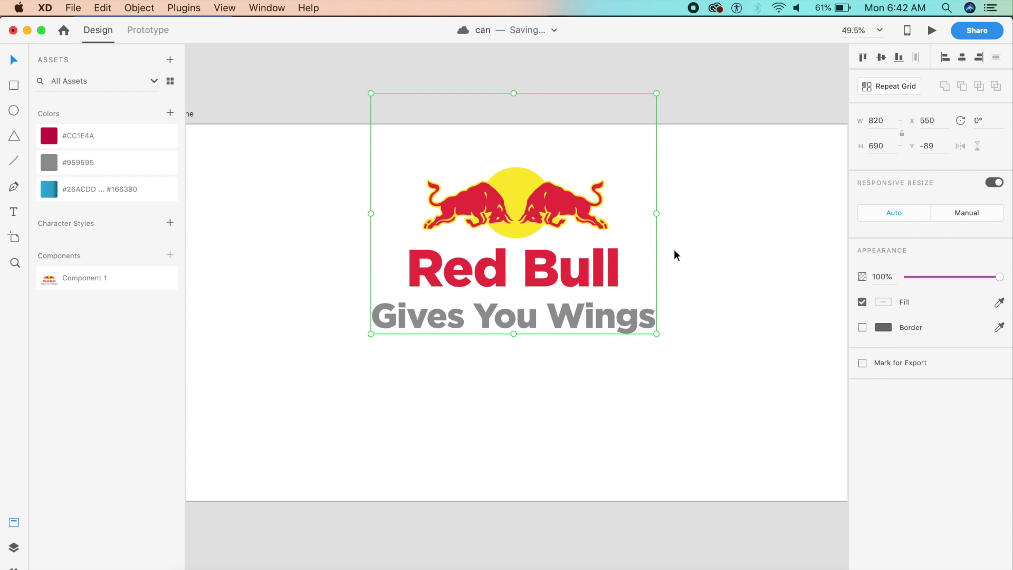
# Examine how the text inside the logo component is built, checking the words Red and Bull individually.
pyautogui.scroll(-3, 675, 250)
pyautogui.hscroll(2, 674, 250)
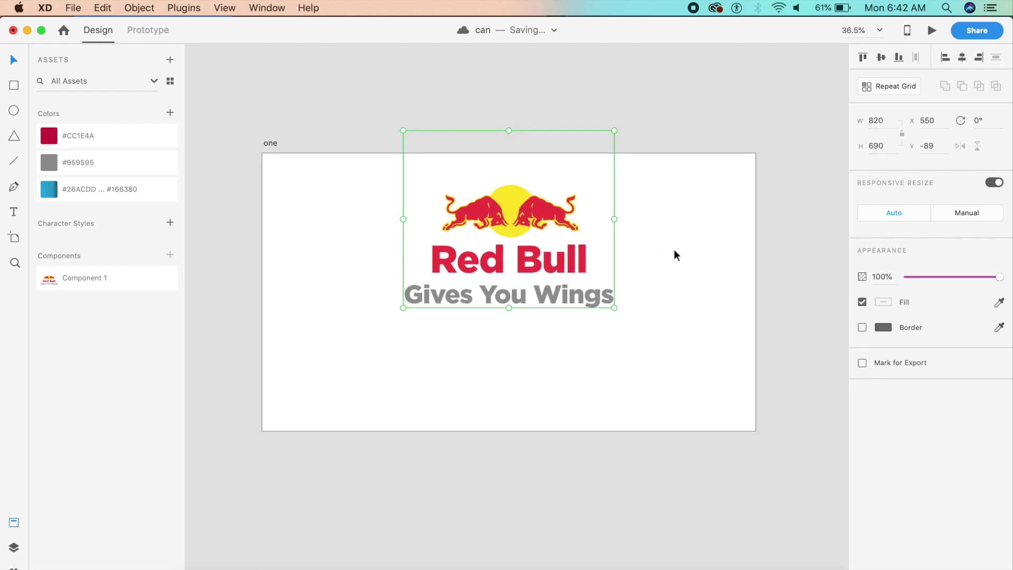
pyautogui.doubleClick(558, 261)
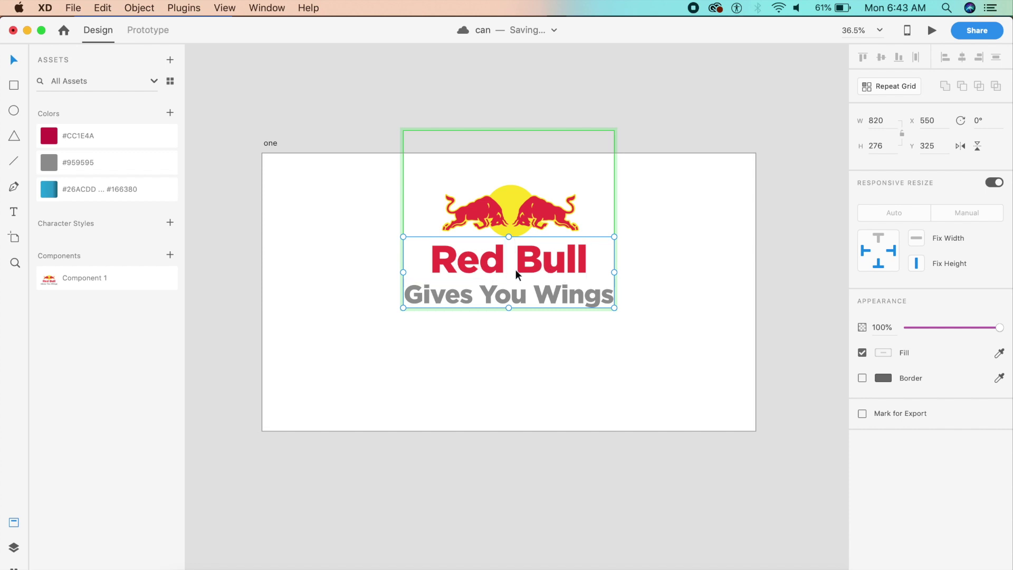
pyautogui.doubleClick(489, 266)
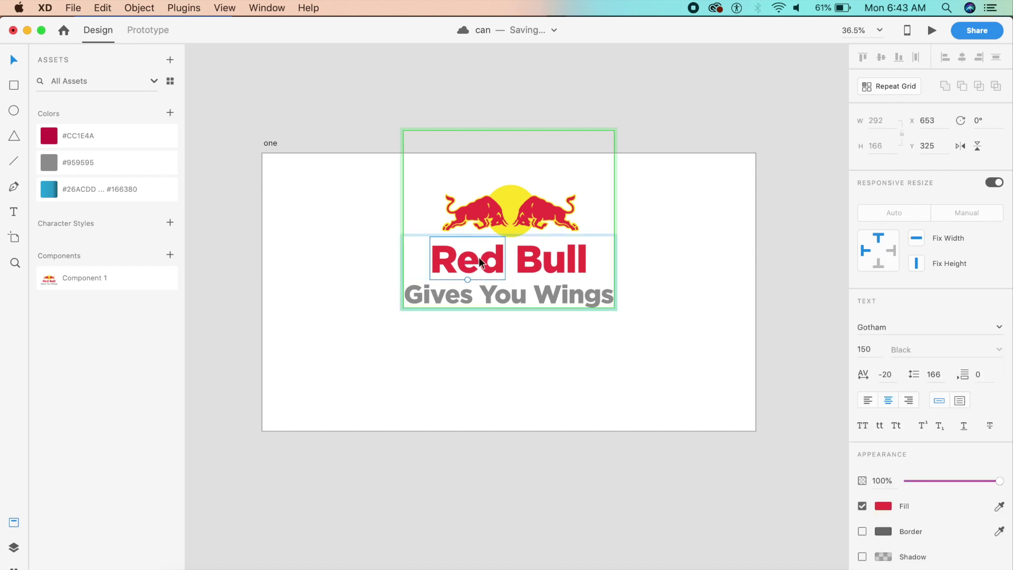
pyautogui.click(552, 257)
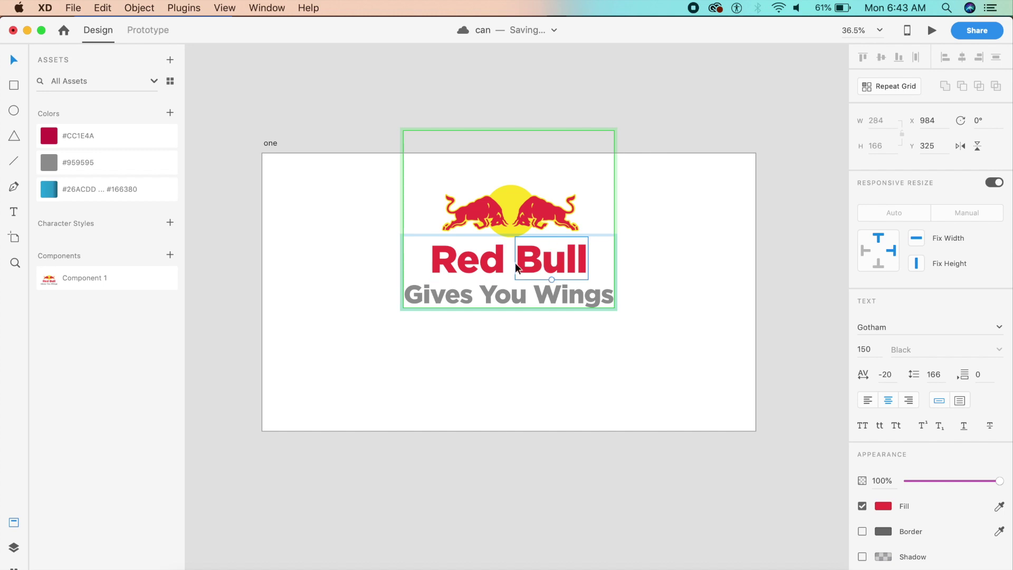
pyautogui.click(692, 258)
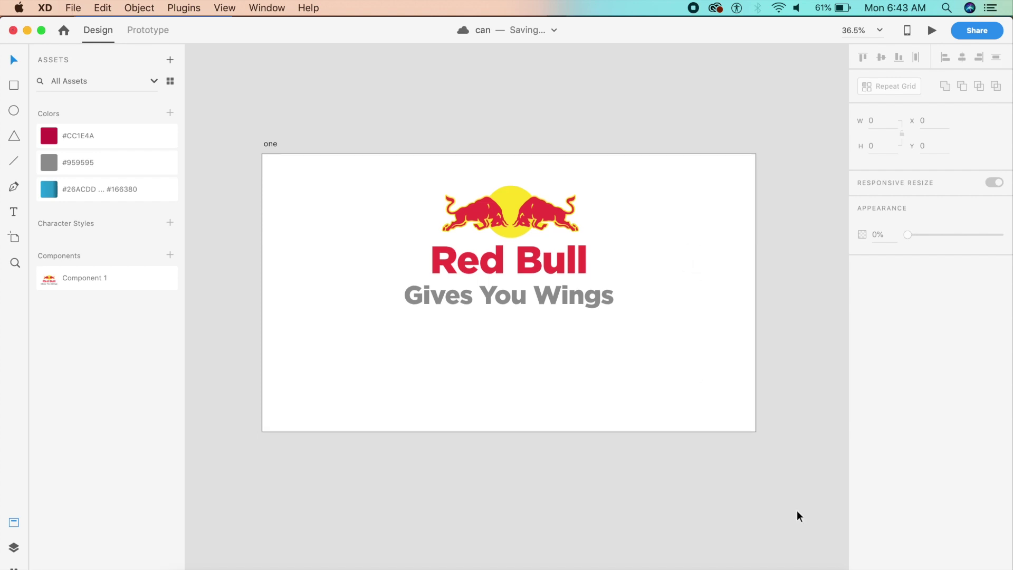
# View Energy-Drink-Can-Mockup.jpg from the downloaded Energy Drink Can Mockup folder, and return to the XD document.
pyautogui.click(790, 561)
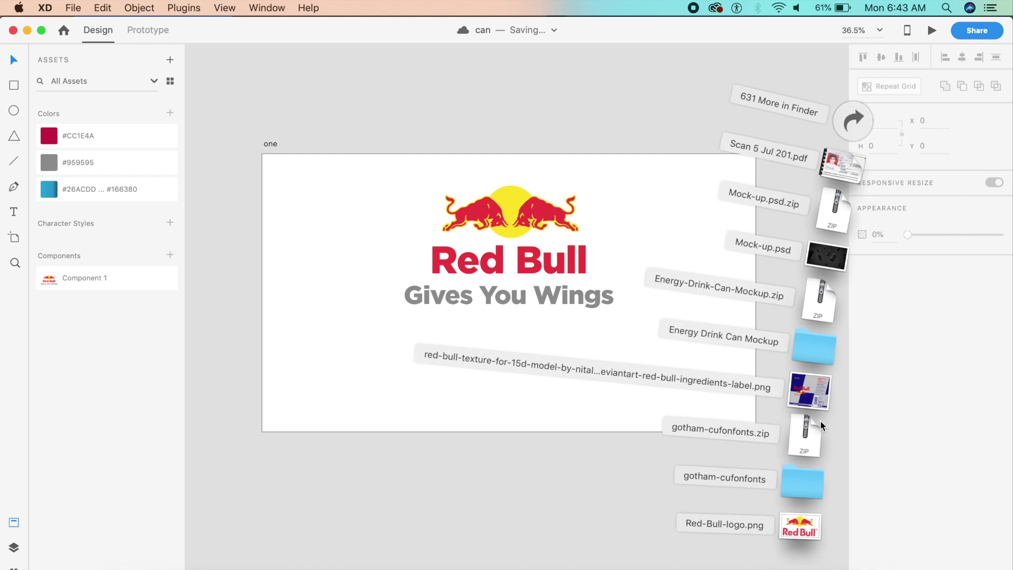
pyautogui.click(815, 347)
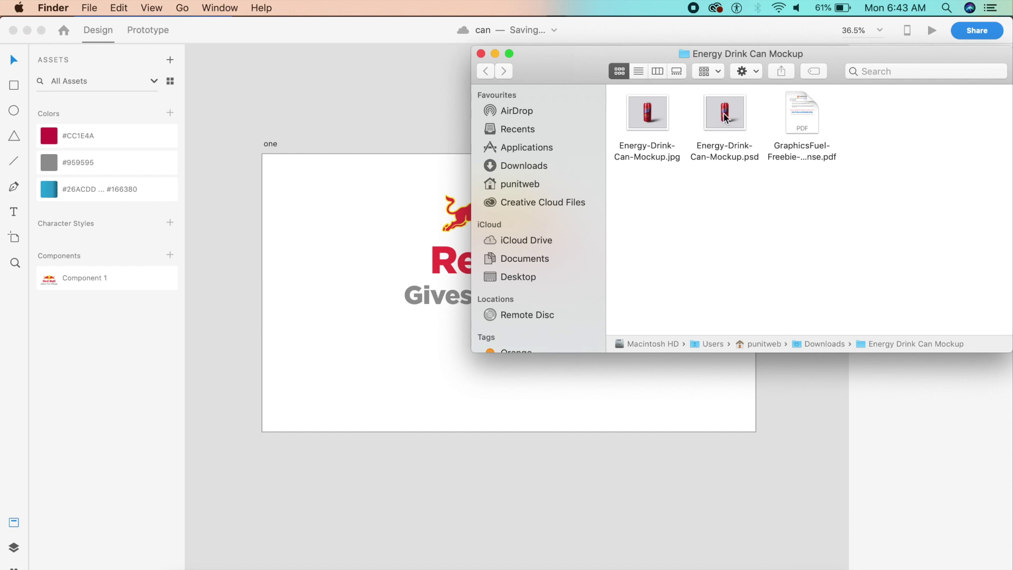
pyautogui.click(653, 121)
pyautogui.doubleClick(654, 121)
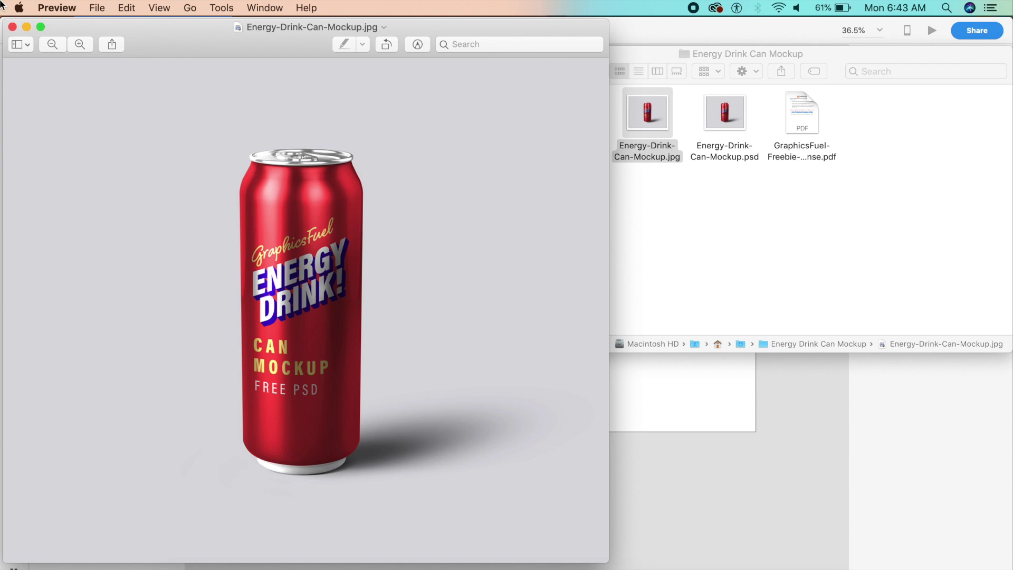
pyautogui.click(12, 26)
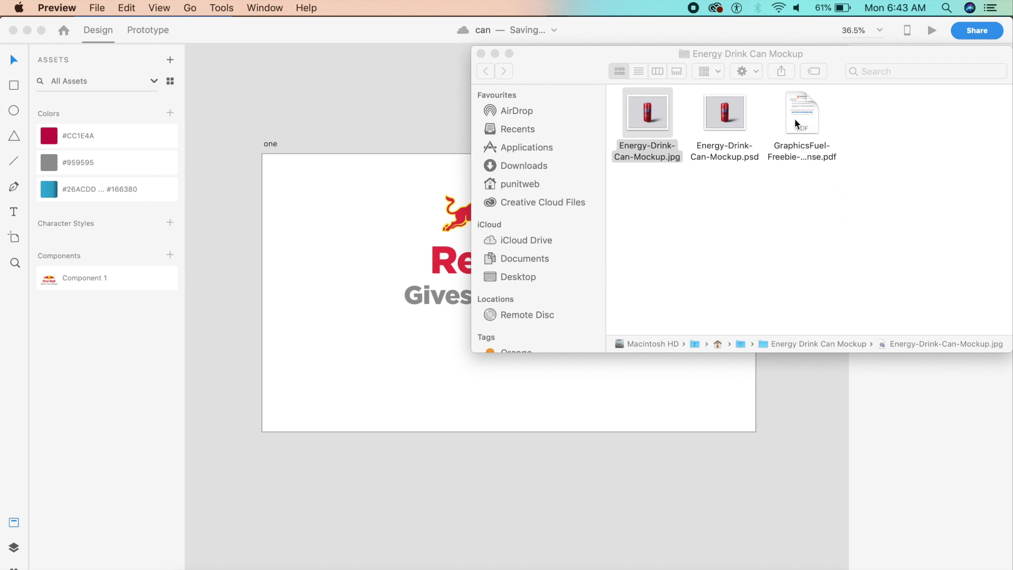
pyautogui.click(425, 94)
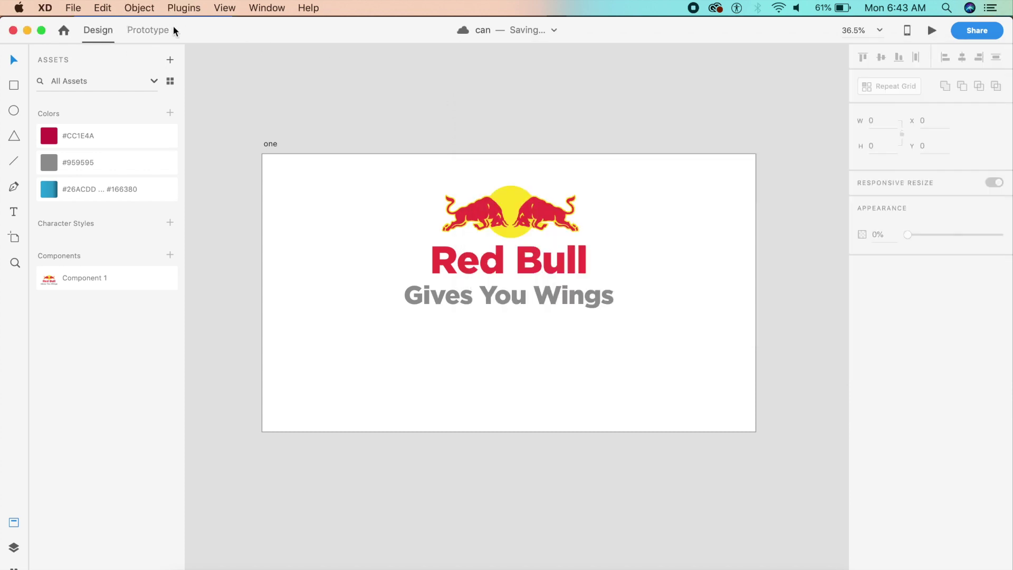
# Create a new document with the Web 1920 preset, 1920 × 1080 px.
pyautogui.click(73, 8)
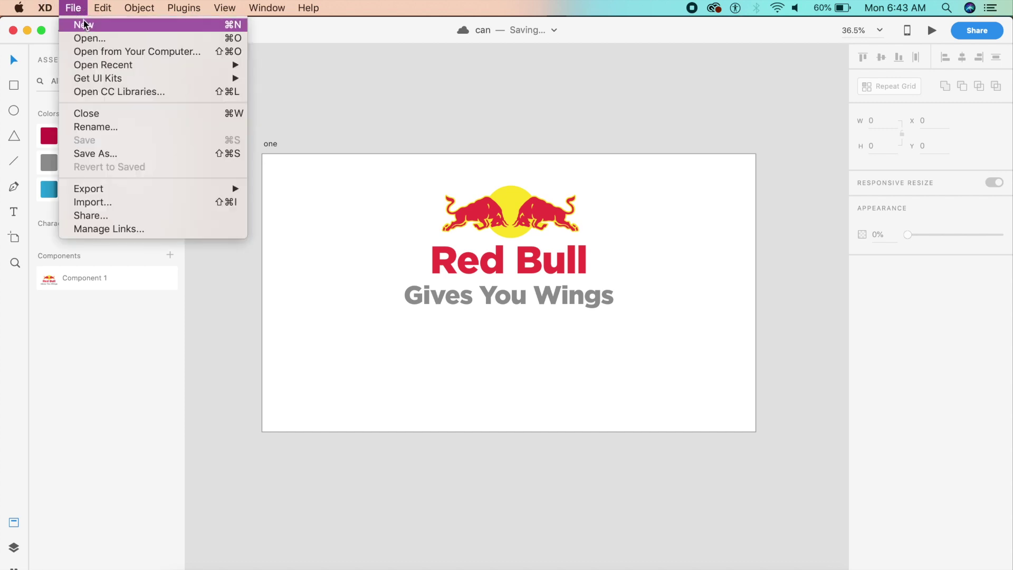
pyautogui.click(84, 24)
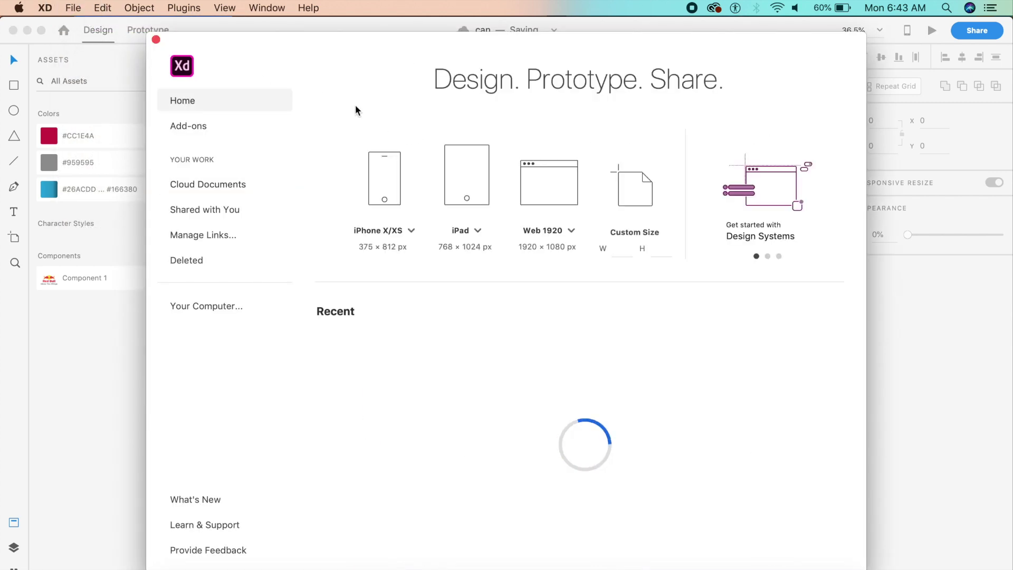
pyautogui.click(547, 177)
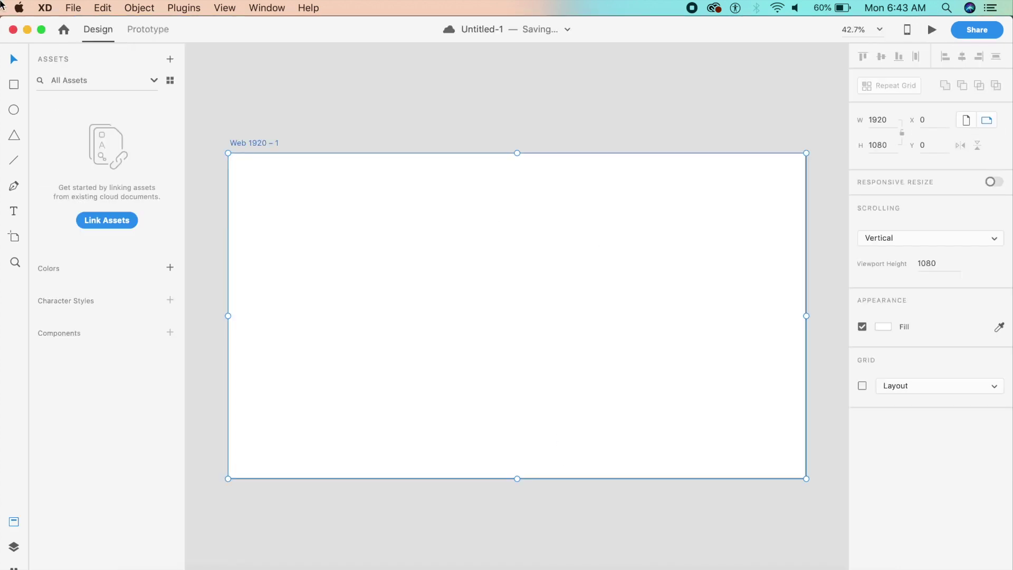
# Open Energy-Drink-Can-Mockup.psd from the Energy Drink Can Mockup folder on the computer.
pyautogui.click(74, 8)
pyautogui.moveTo(157, 188)
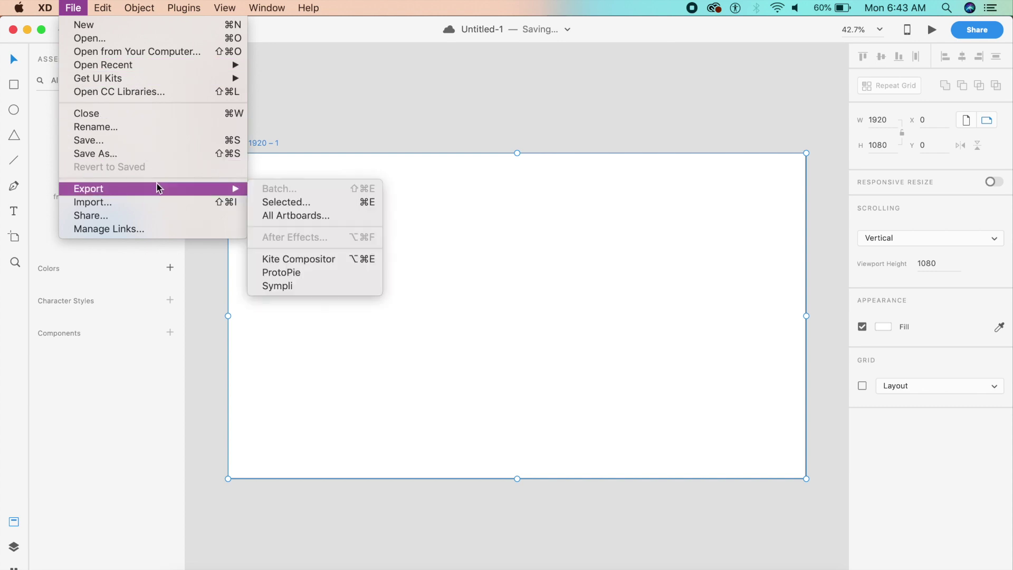
pyautogui.click(152, 51)
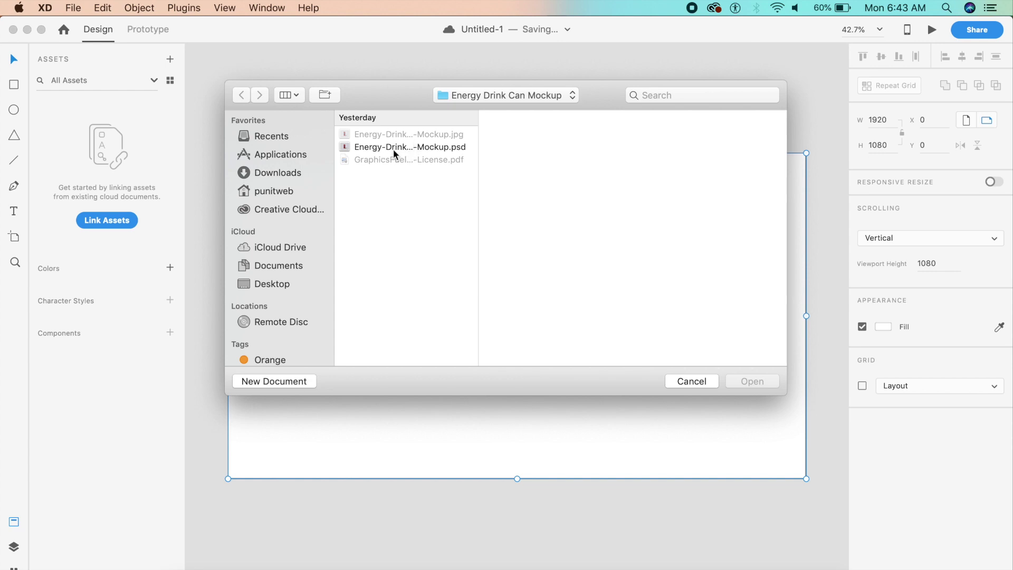
pyautogui.click(438, 152)
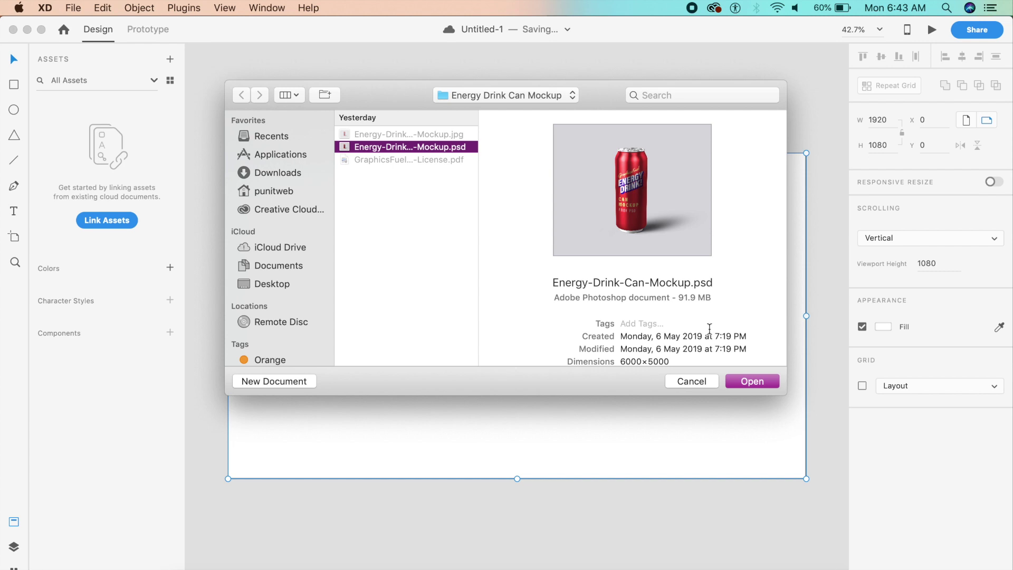
pyautogui.click(752, 385)
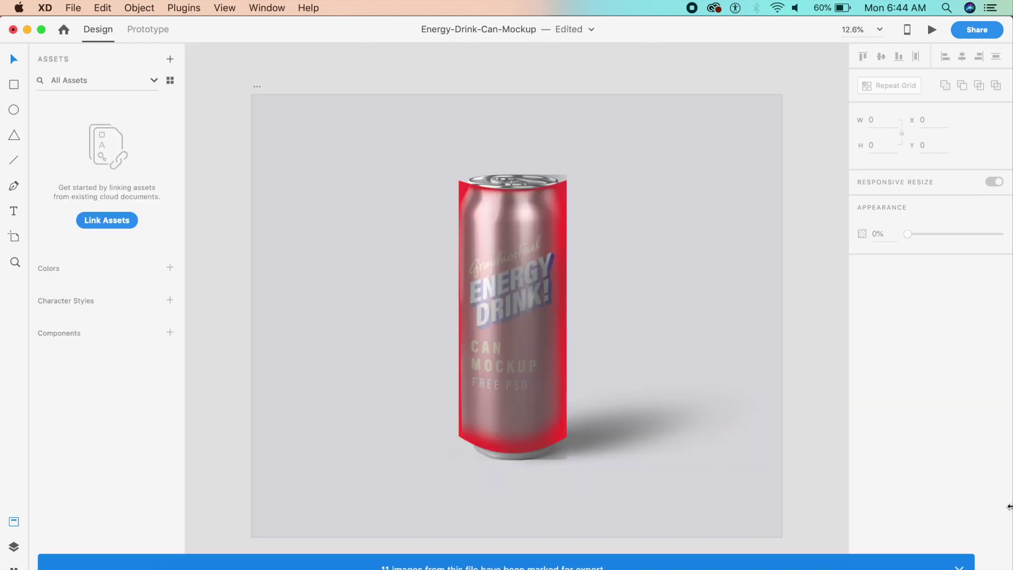
# Try to move the can's Clip mask group with the label artwork to the right of the can, and undo the move.
pyautogui.press('super+y')
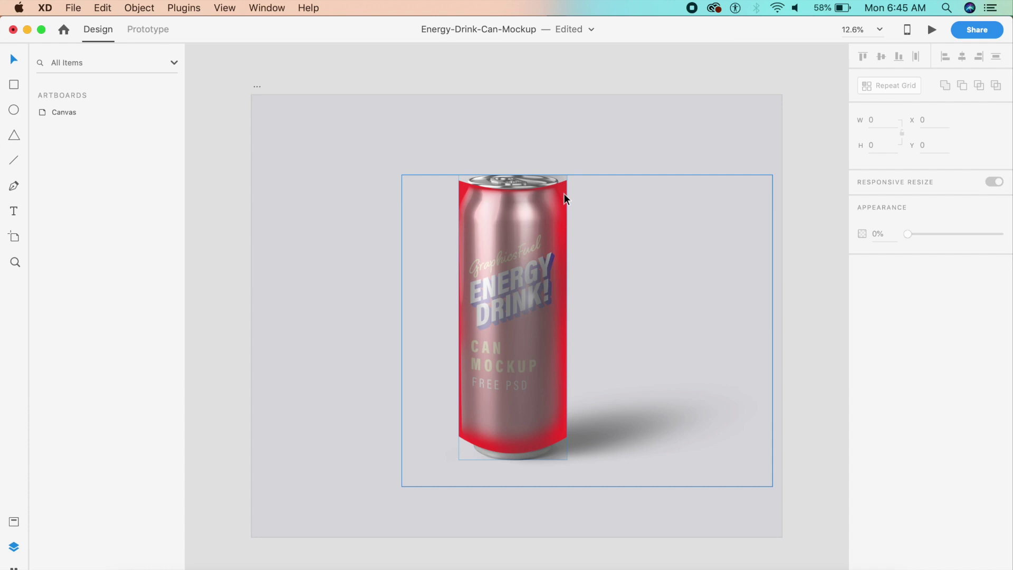
pyautogui.scroll(3, 565, 193)
pyautogui.click(564, 192)
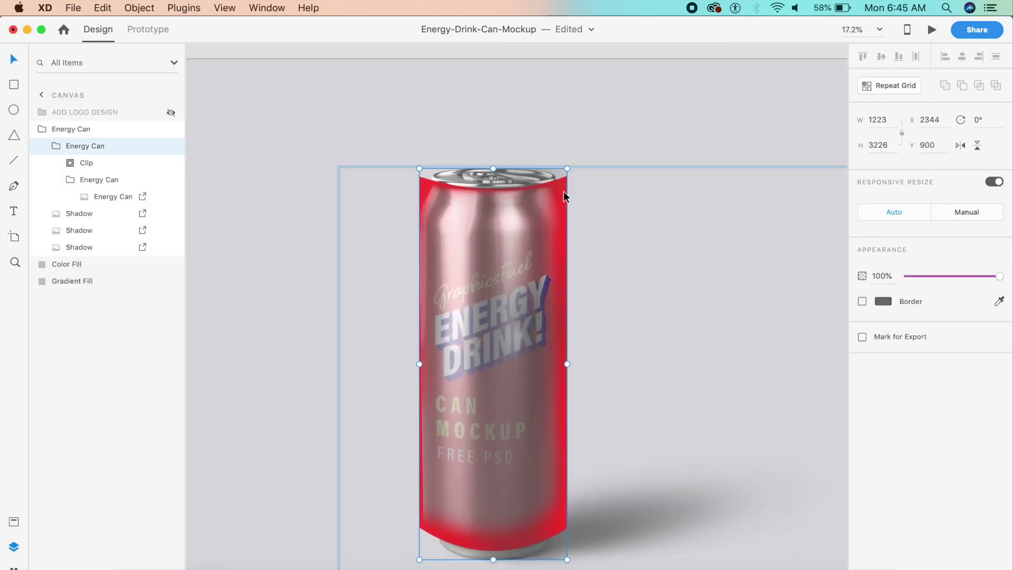
pyautogui.doubleClick(564, 191)
pyautogui.moveTo(564, 191); pyautogui.dragTo(645, 188)
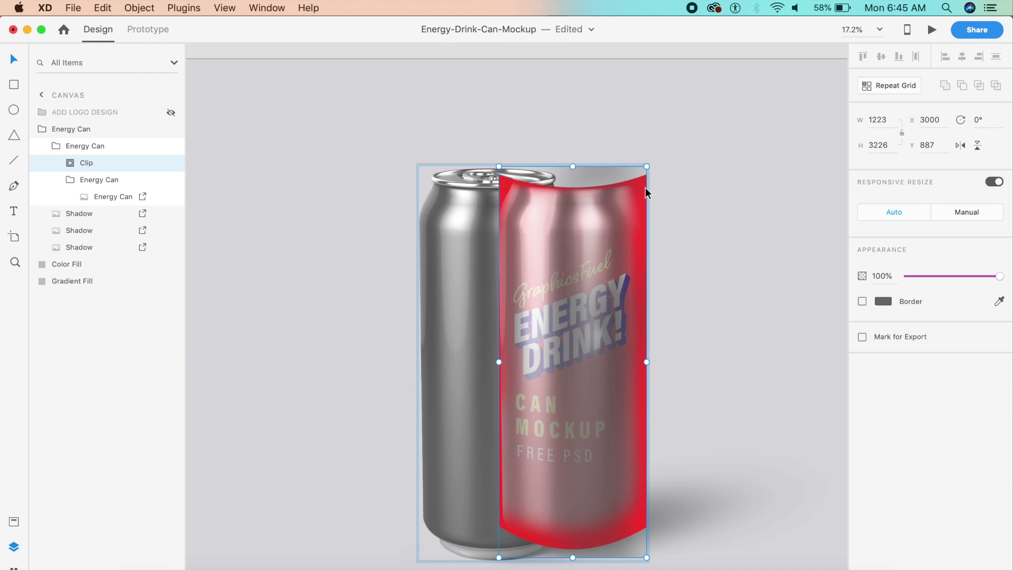
pyautogui.press('super+z')
# Move the Texture Overlay group out of the label artwork to the right of the can, at about X 3533, Y 941.
pyautogui.doubleClick(546, 201)
pyautogui.click(575, 200)
pyautogui.moveTo(576, 198); pyautogui.dragTo(700, 208)
pyautogui.press('Delete')
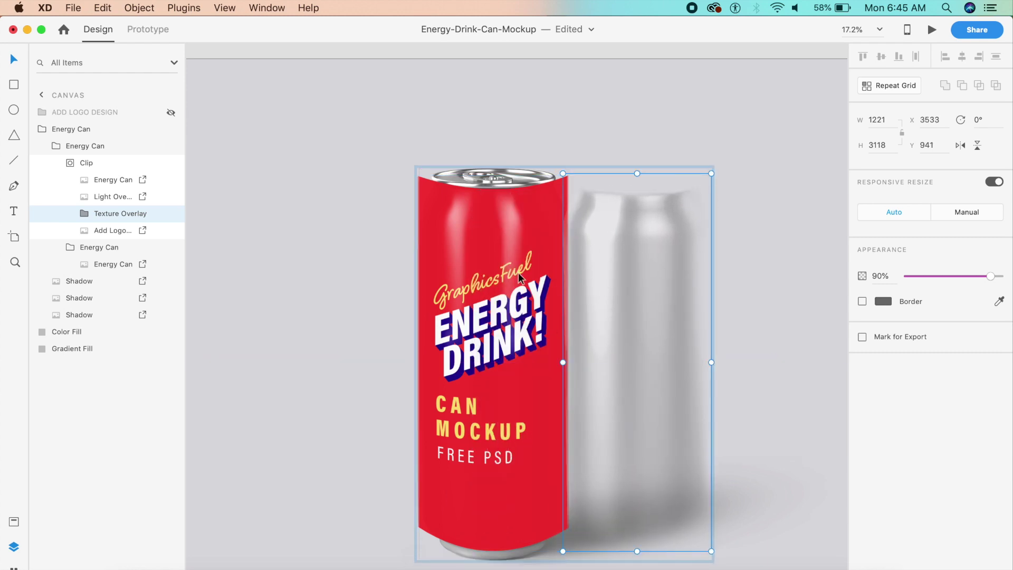
# Delete the red GraphicsFuel Energy Drink label image from the can's Clip group.
pyautogui.click(497, 281)
pyautogui.click(520, 415)
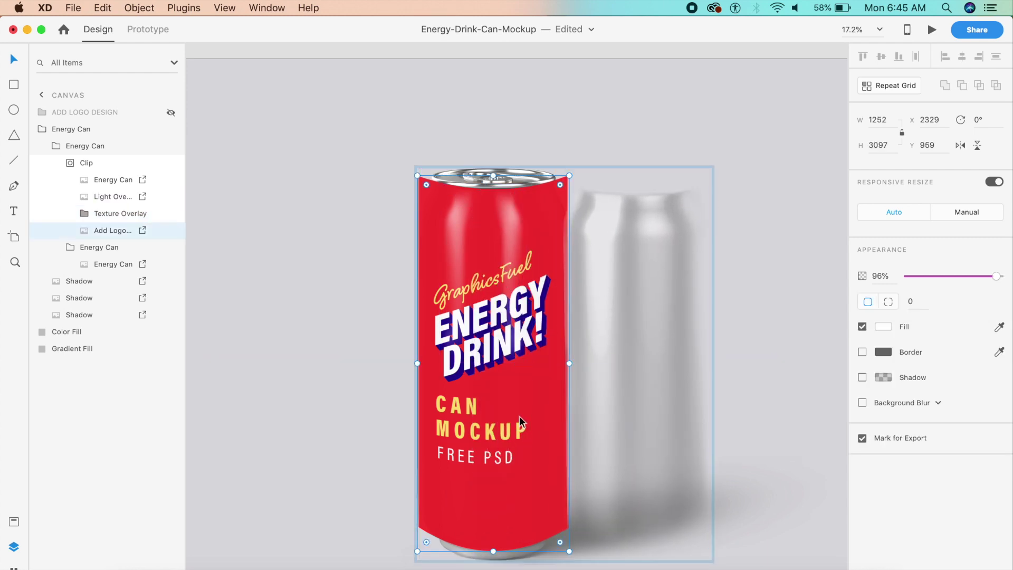
pyautogui.press('Delete')
# Move the Texture Overlay group back onto the can, at X 2346, Y 941.
pyautogui.click(482, 261)
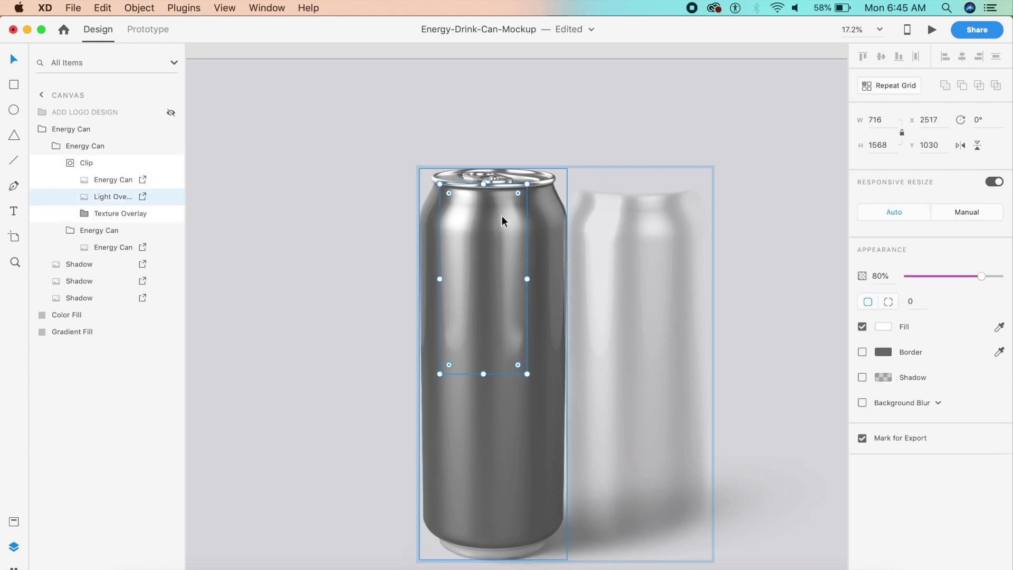
pyautogui.moveTo(606, 299); pyautogui.dragTo(474, 298)
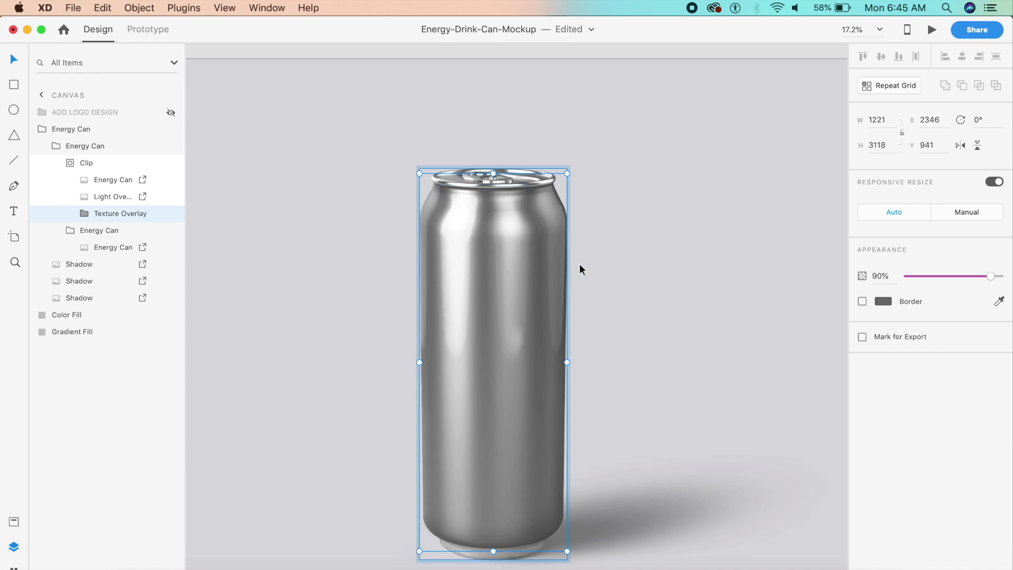
pyautogui.click(733, 286)
pyautogui.scroll(-5, 733, 286)
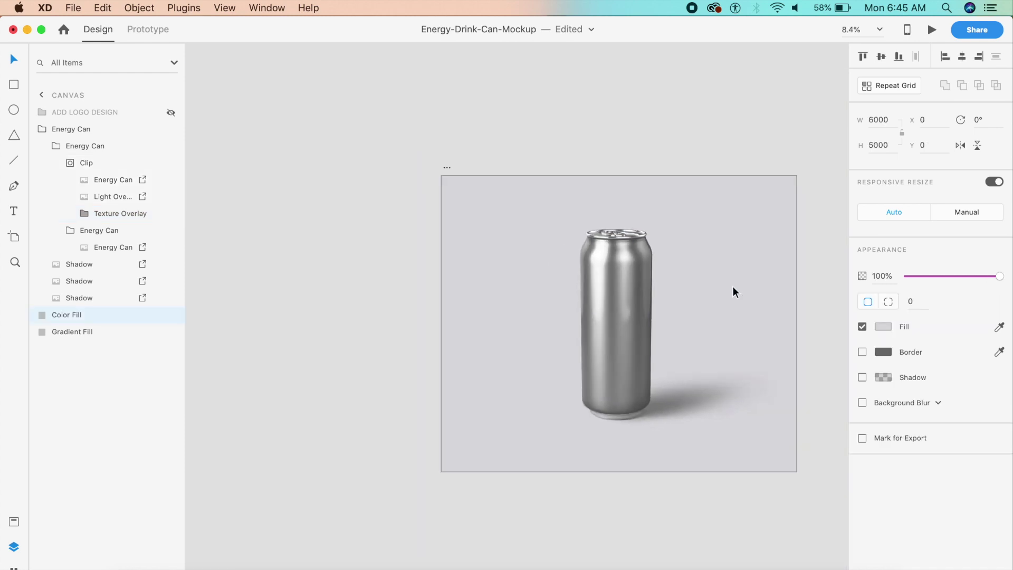
# Copy the inner Energy Can group without its shadows and paste it onto the artboard "one" in the can document.
pyautogui.doubleClick(634, 286)
pyautogui.press('super+c')
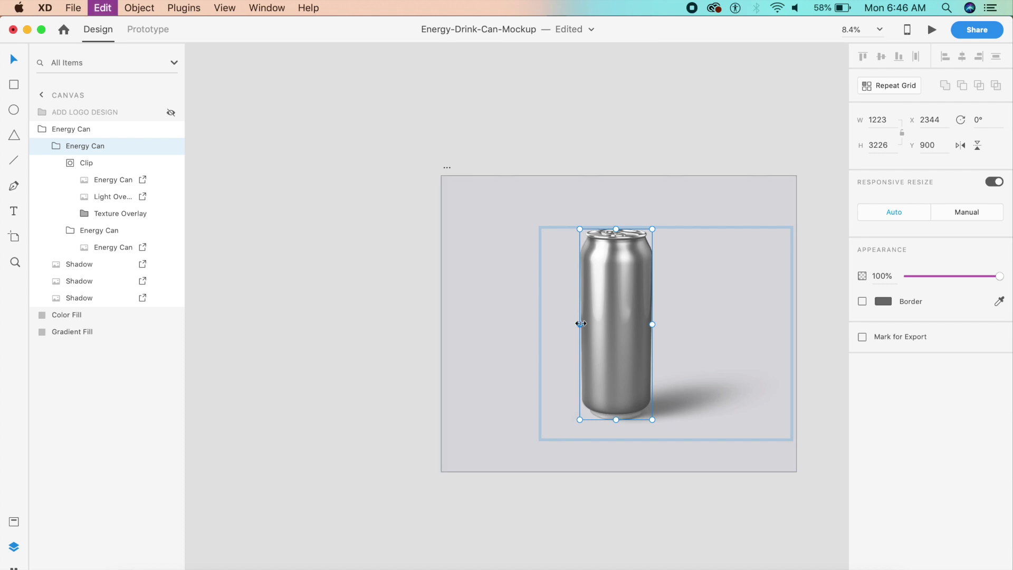
pyautogui.click(27, 29)
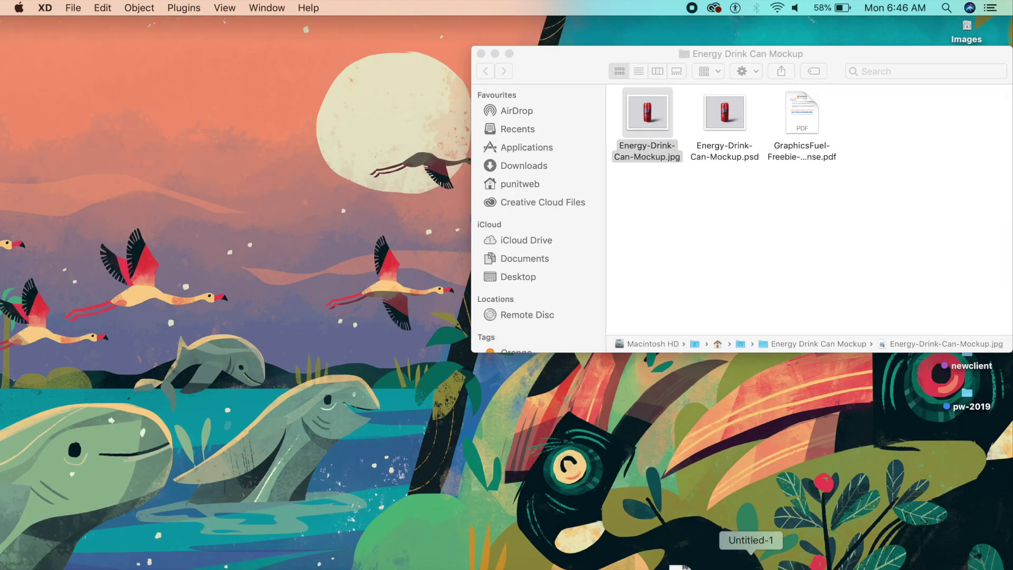
pyautogui.click(785, 561)
pyautogui.click(539, 393)
pyautogui.press('super+v')
pyautogui.scroll(-5, 539, 392)
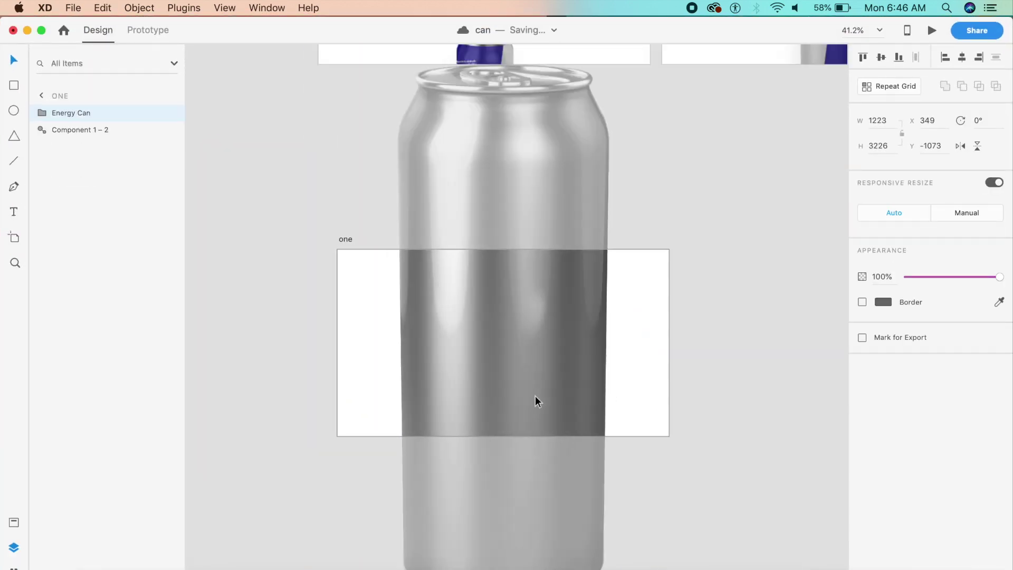
# Scale the pasted Energy Can group down to about 313 × 827 and place it over the logo, at about X 803, Y 359.
pyautogui.moveTo(581, 190); pyautogui.dragTo(484, 389)
pyautogui.moveTo(467, 468); pyautogui.dragTo(514, 378)
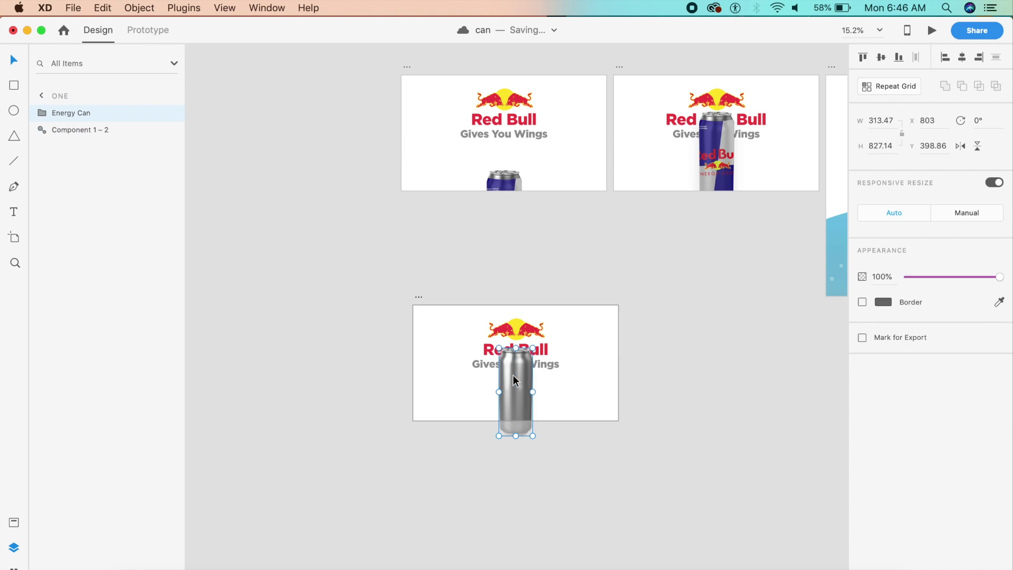
pyautogui.scroll(5, 513, 375)
pyautogui.moveTo(527, 380); pyautogui.dragTo(525, 368)
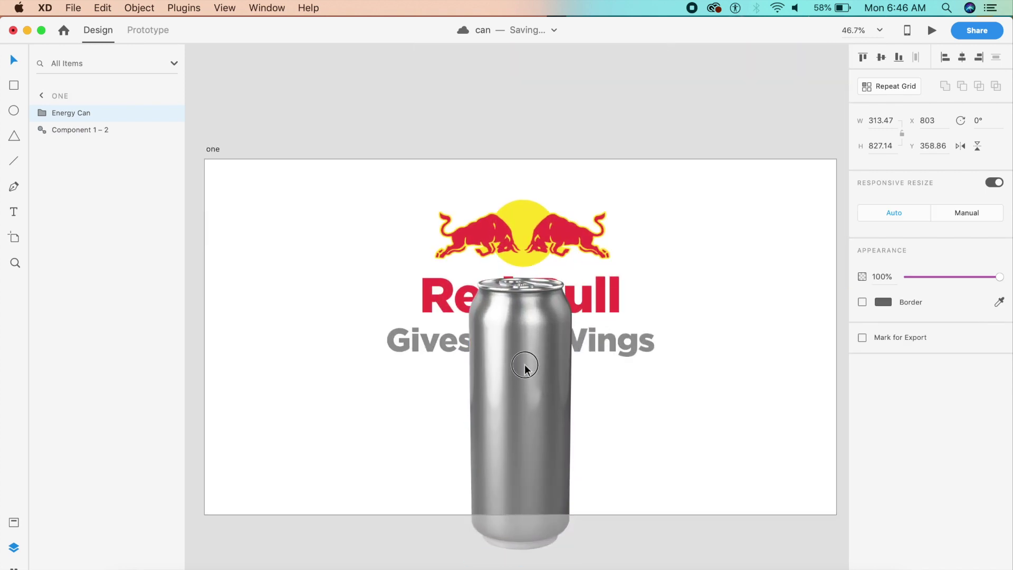
pyautogui.click(628, 402)
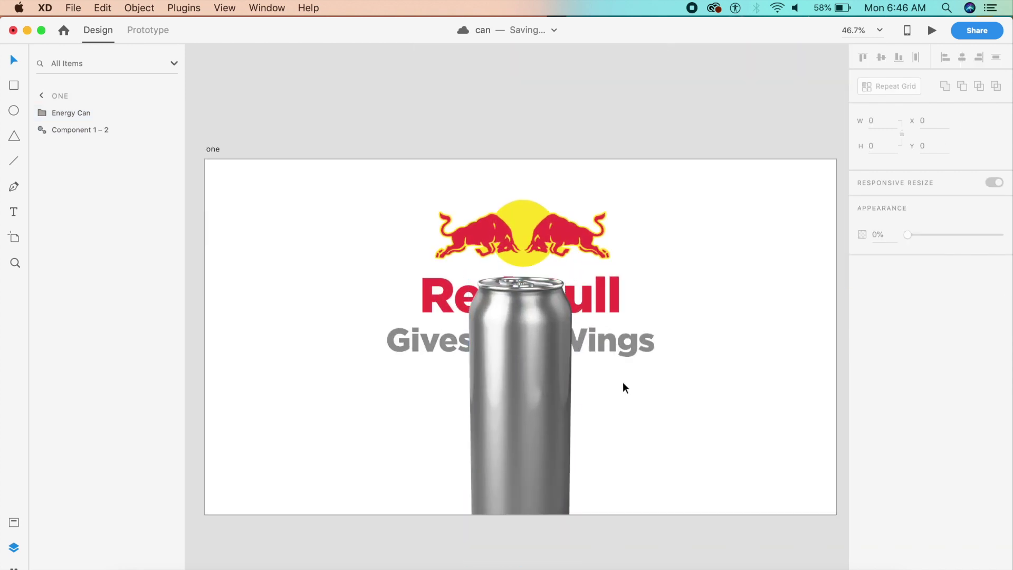
# Trace the can's body with the Pen tool as a closed straight-sided path, with a midpoint in its top edge and angled bottom corners.
pyautogui.scroll(5, 622, 378)
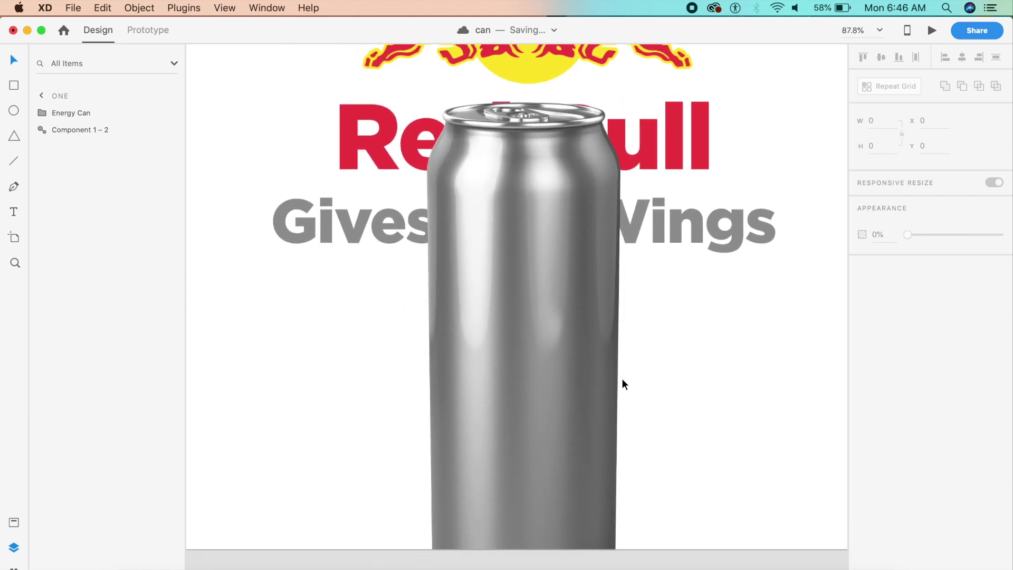
pyautogui.hscroll(2, 537, 297)
pyautogui.press('p')
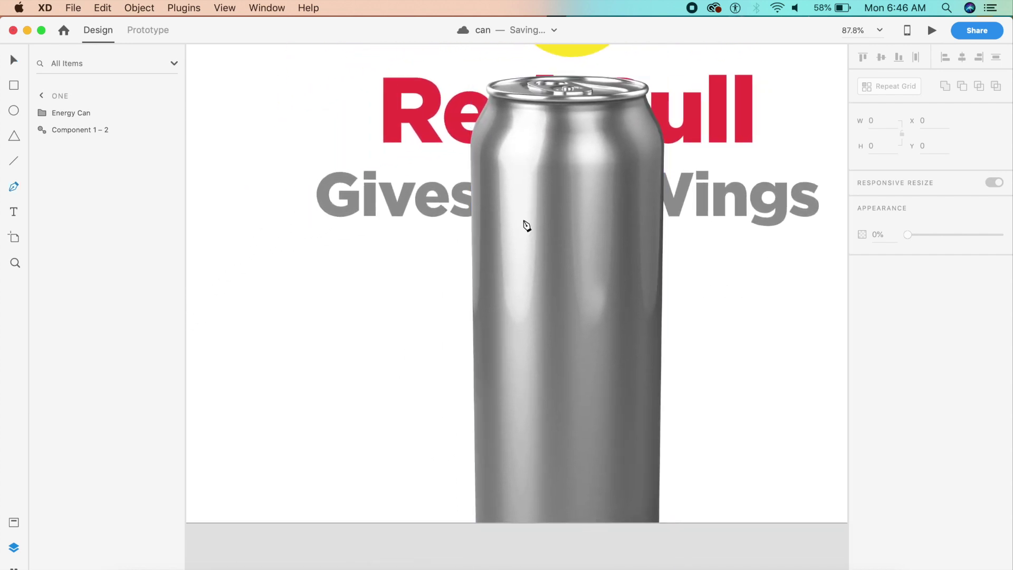
pyautogui.click(471, 133)
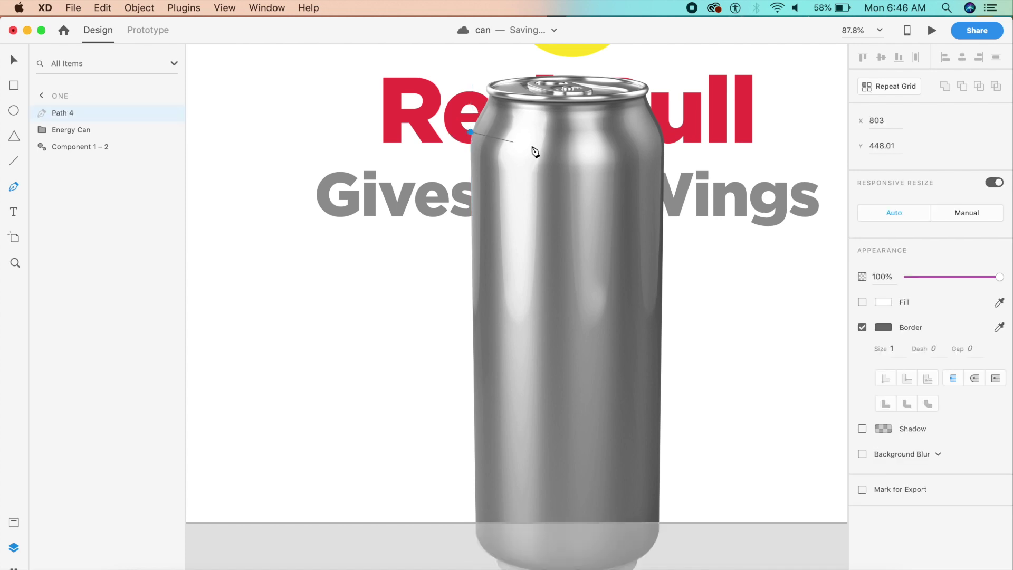
pyautogui.click(569, 133)
pyautogui.click(663, 136)
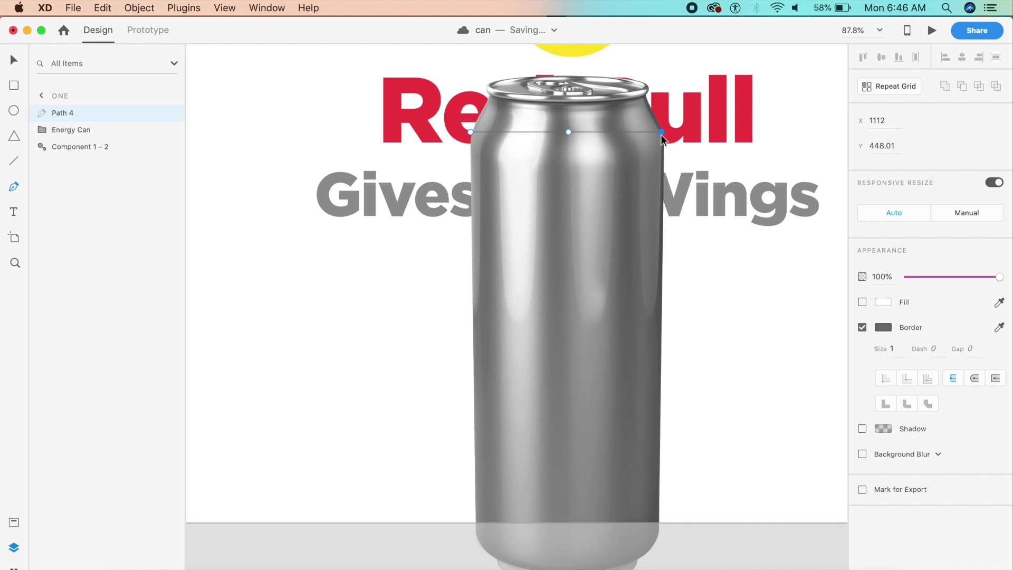
pyautogui.click(661, 533)
pyautogui.click(637, 557)
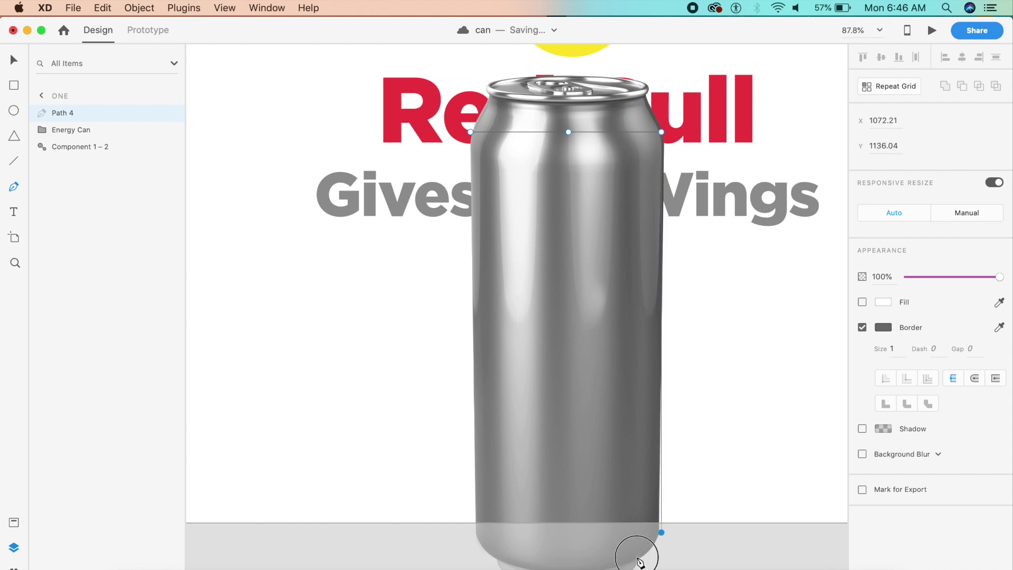
pyautogui.click(498, 557)
pyautogui.click(476, 536)
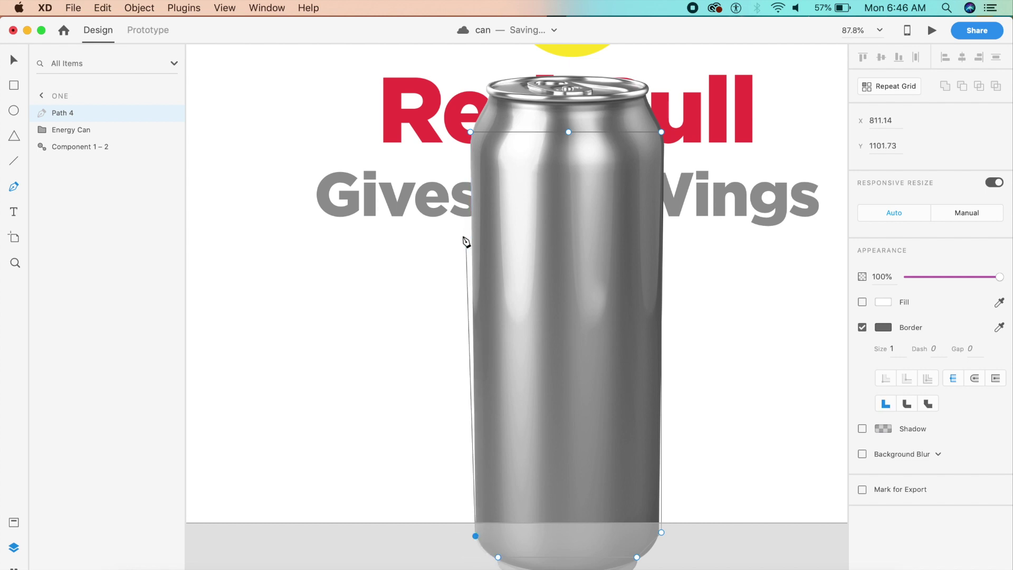
pyautogui.click(470, 131)
pyautogui.press('Escape')
# Convert the path's upper-left corner into a curve point and shorten its handles to follow the can's edge.
pyautogui.scroll(3, 620, 200)
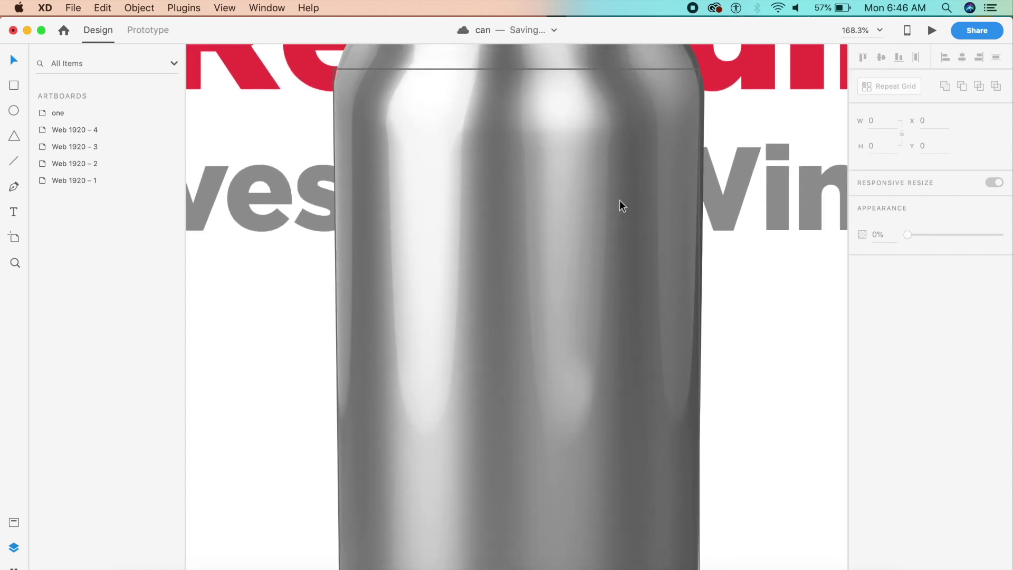
pyautogui.scroll(3, 620, 200)
pyautogui.click(556, 147)
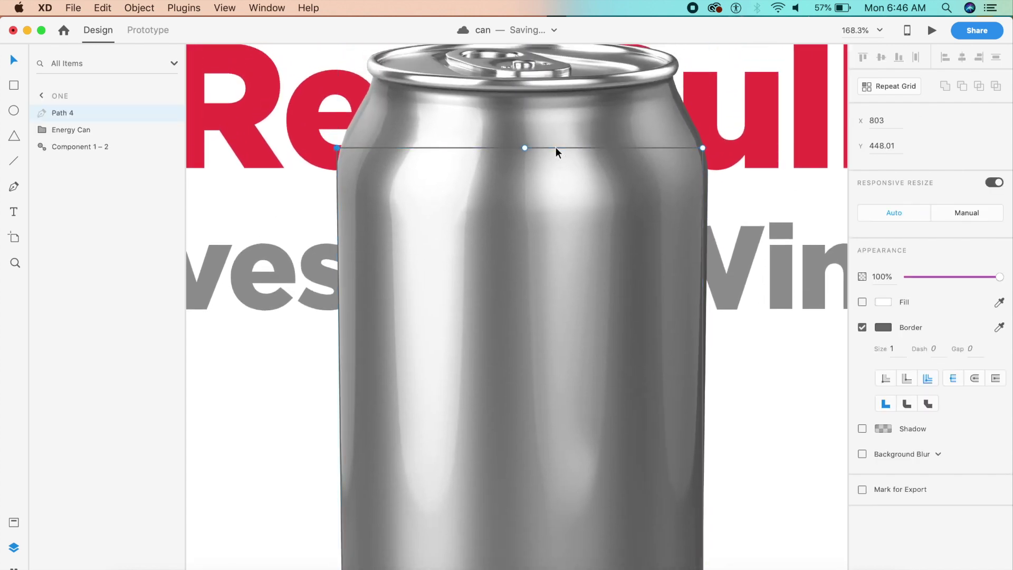
pyautogui.click(524, 148)
pyautogui.click(338, 148)
pyautogui.doubleClick(338, 148)
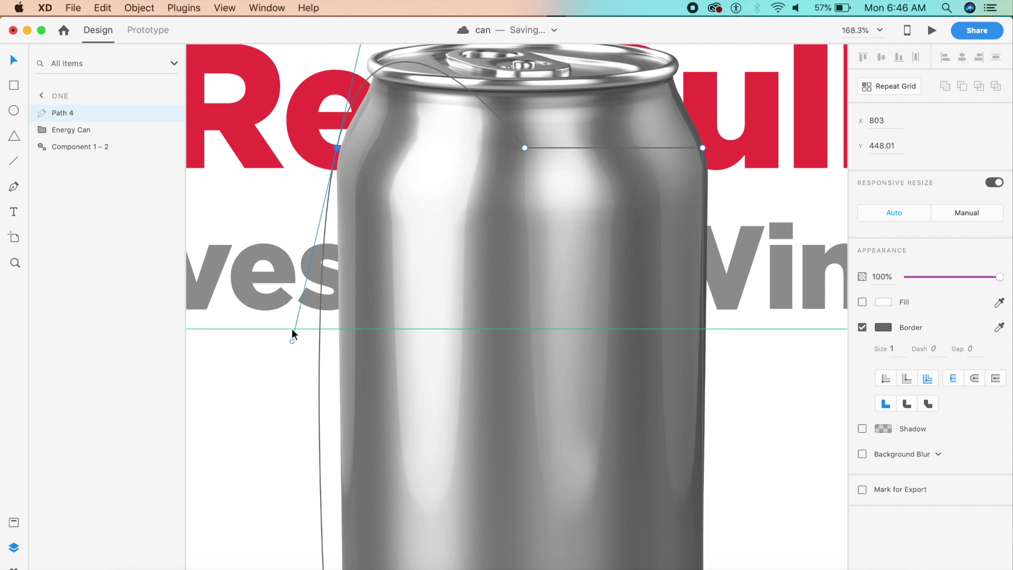
pyautogui.moveTo(292, 341); pyautogui.dragTo(334, 184)
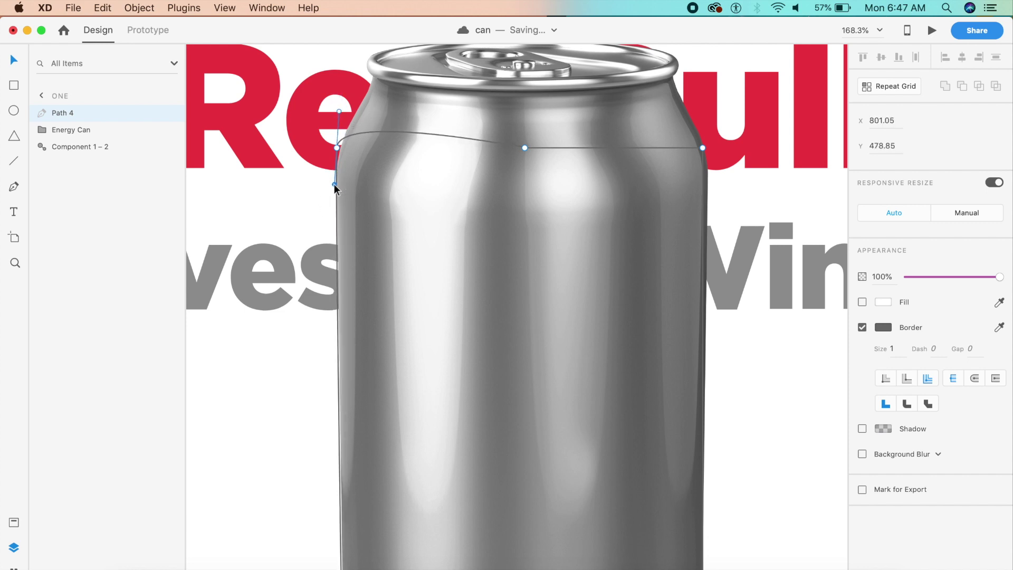
pyautogui.moveTo(340, 112); pyautogui.dragTo(340, 153)
# Curve the path's top edge by lowering a smooth midpoint to about X 959, Y 462 and rounding the upper-right corner.
pyautogui.click(525, 148)
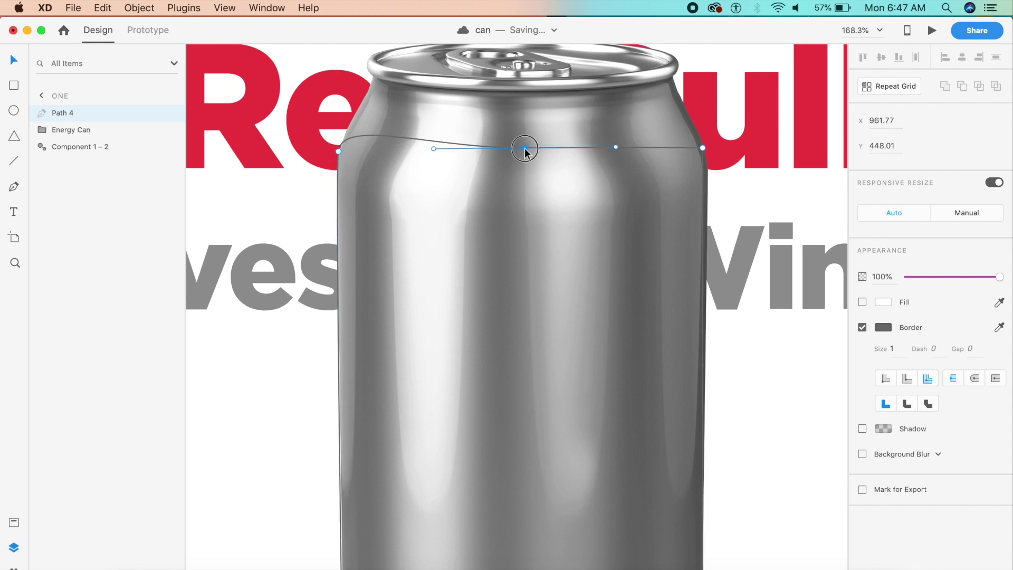
pyautogui.moveTo(525, 147); pyautogui.dragTo(522, 165)
pyautogui.hscroll(3, 522, 167)
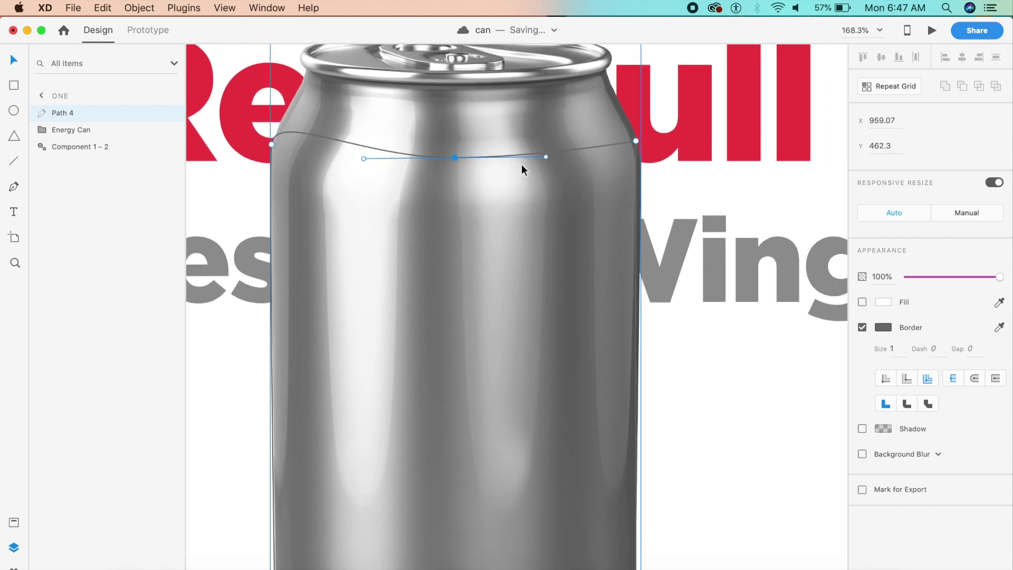
pyautogui.doubleClick(637, 142)
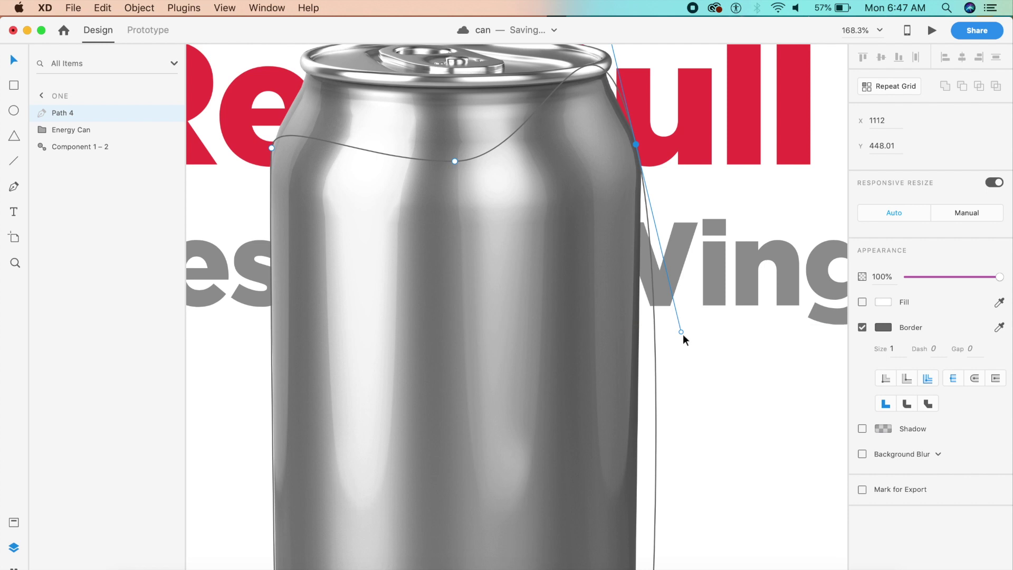
pyautogui.moveTo(681, 332); pyautogui.dragTo(641, 166)
# Convert the path's lower-right corner into a curve point and shorten its lower handle to fit the can's rounded base.
pyautogui.scroll(-15, 641, 165)
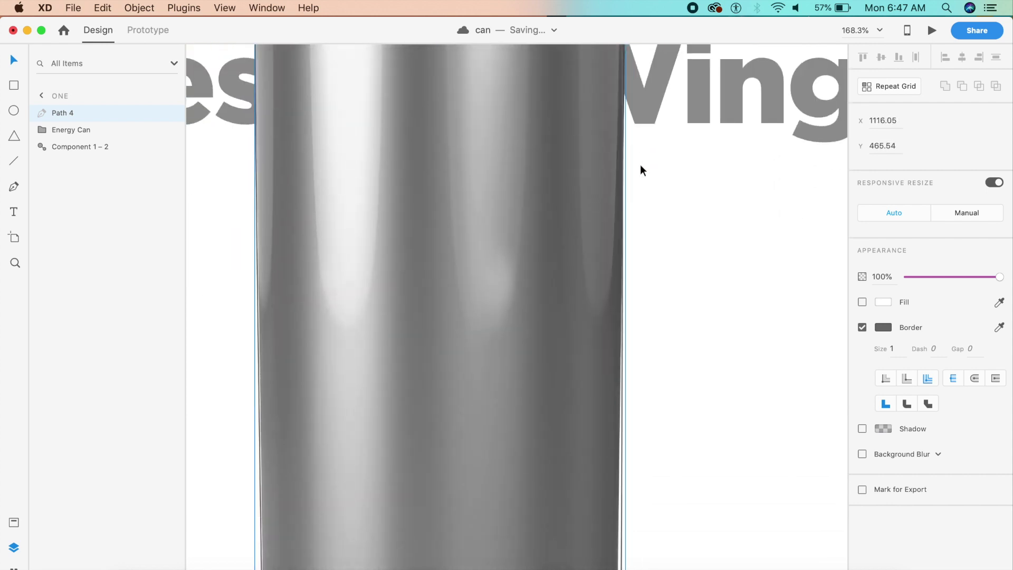
pyautogui.doubleClick(612, 367)
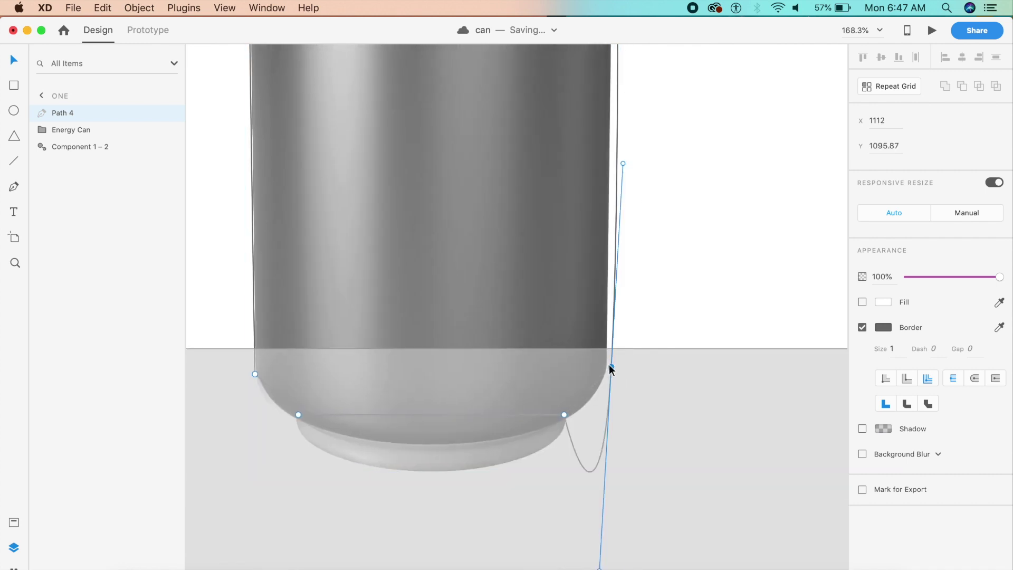
pyautogui.scroll(-10, 619, 477)
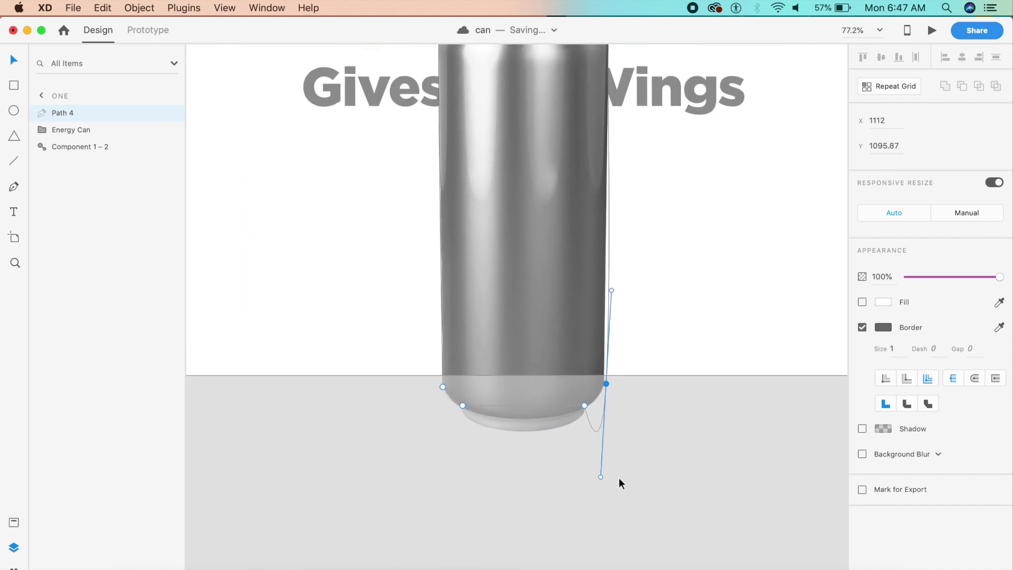
pyautogui.moveTo(590, 447); pyautogui.dragTo(593, 364)
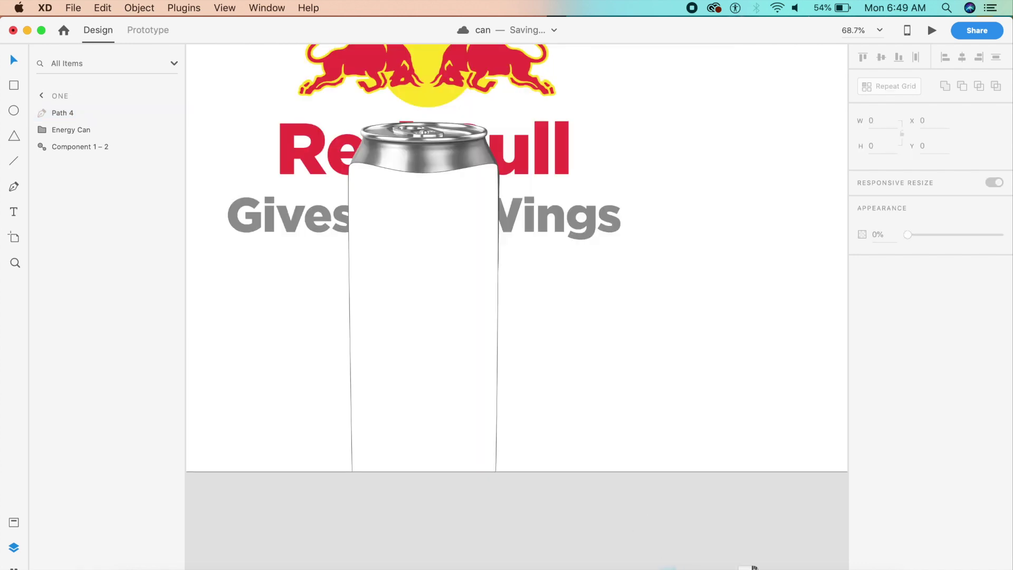
# Place the red-bull-texture image from the computer over the can on the artboard, at about X 804, Y 393.
pyautogui.click(734, 554)
pyautogui.moveTo(751, 390); pyautogui.dragTo(666, 320)
pyautogui.moveTo(779, 420); pyautogui.dragTo(468, 236)
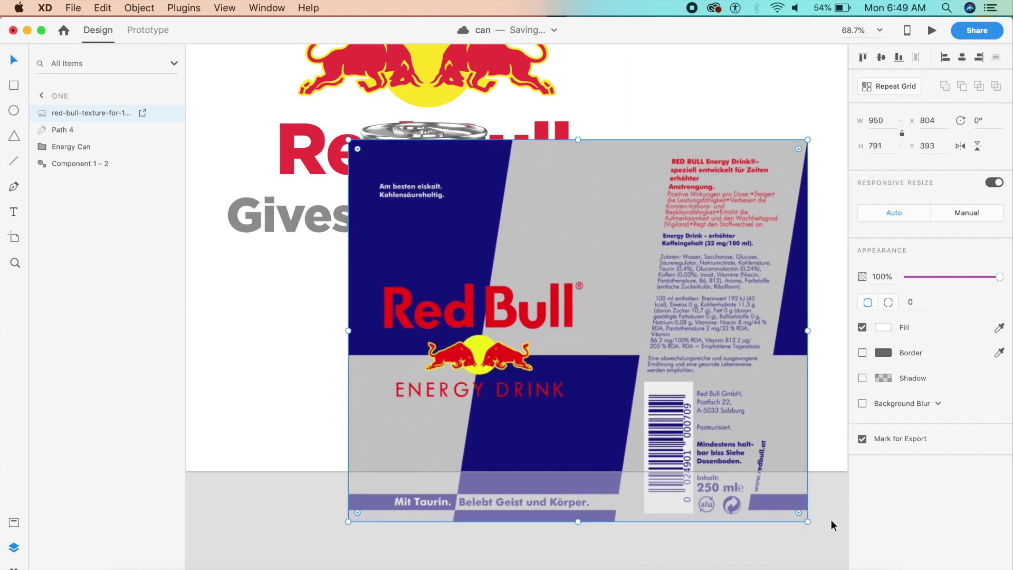
# Rotate the Red Bull texture to -3° and enlarge it to 993 × 827, at about X 770, Y 331.
pyautogui.moveTo(814, 525)
pyautogui.mouseDown()
pyautogui.moveTo(826, 510)
pyautogui.moveTo(828, 520)
pyautogui.mouseUp()
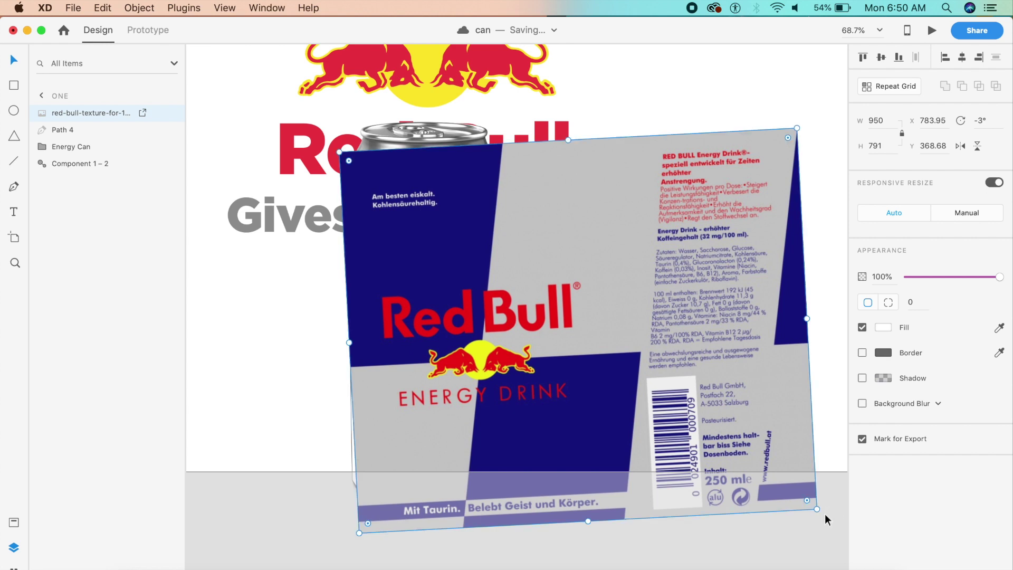
pyautogui.moveTo(800, 127); pyautogui.dragTo(817, 110)
pyautogui.moveTo(683, 232); pyautogui.dragTo(679, 230)
# Send the Red Bull texture behind the can outline path and mask it with that shape.
pyautogui.press('super+bracketleft')
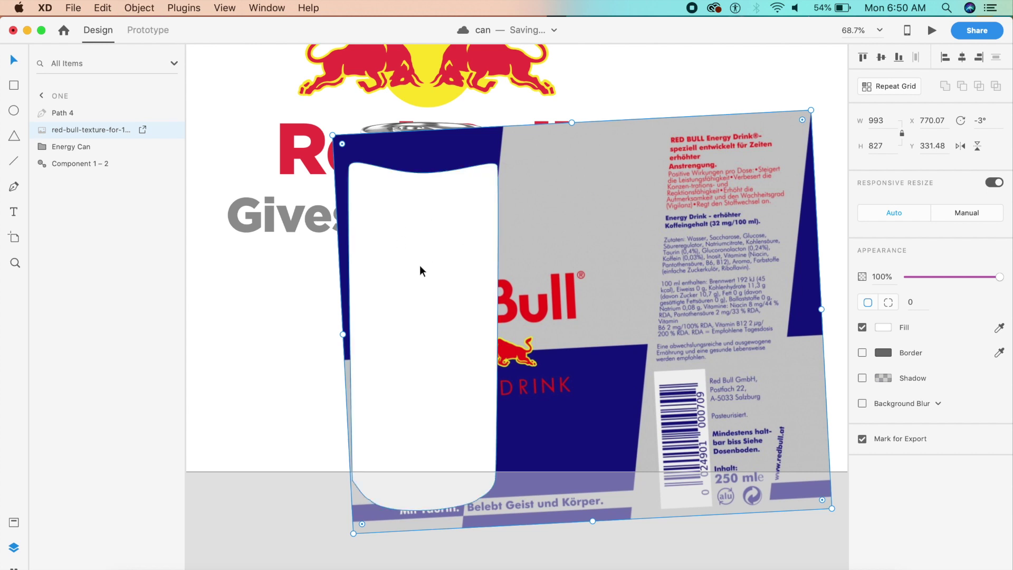
pyautogui.keyDown('shift'); pyautogui.click(420, 265); pyautogui.keyUp('shift')
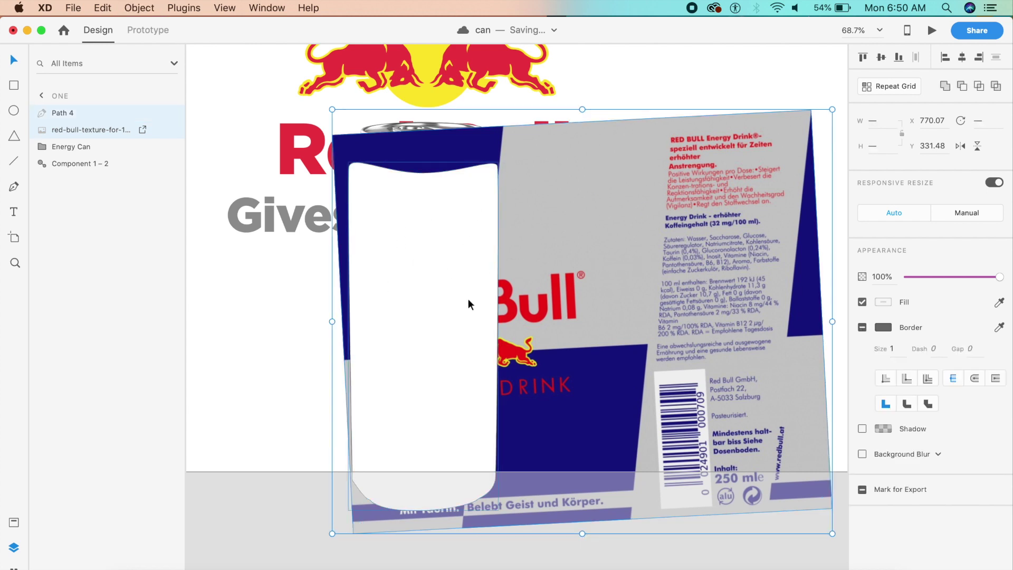
pyautogui.press('super+shift+m')
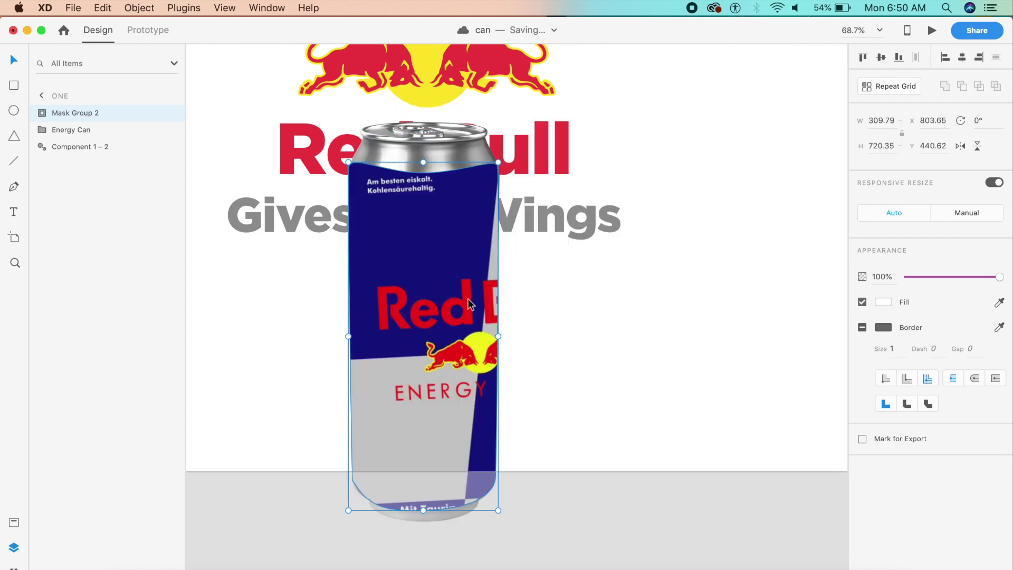
pyautogui.click(574, 363)
# Enlarge the Red Bull texture slightly inside its mask group by pulling its lower-left corner outward.
pyautogui.click(423, 290)
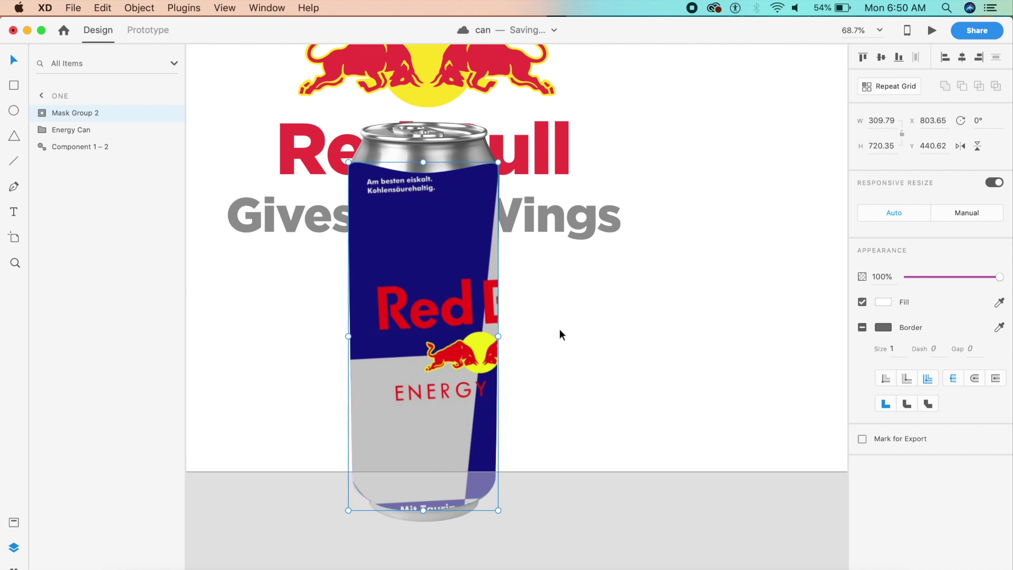
pyautogui.doubleClick(464, 327)
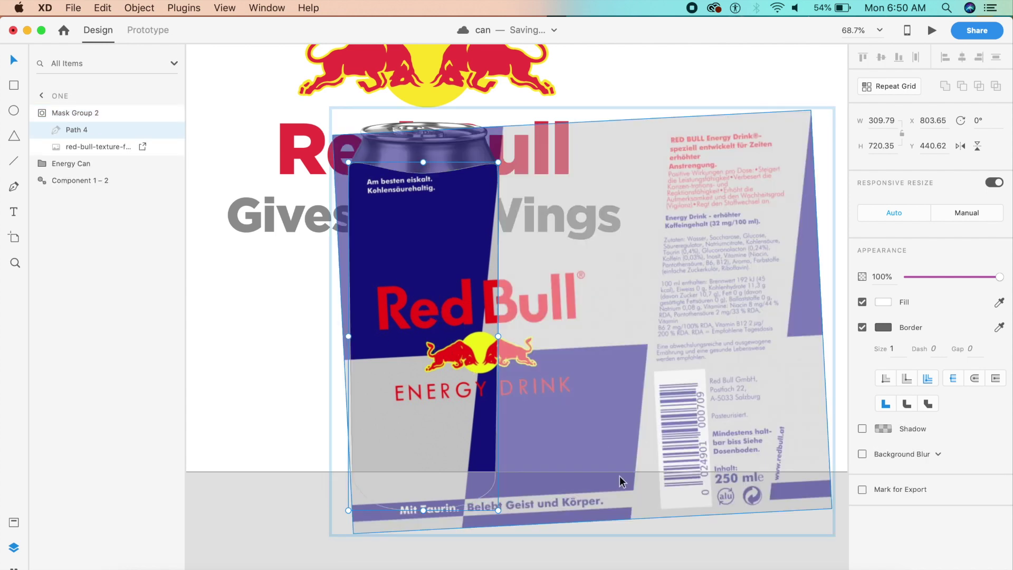
pyautogui.click(355, 527)
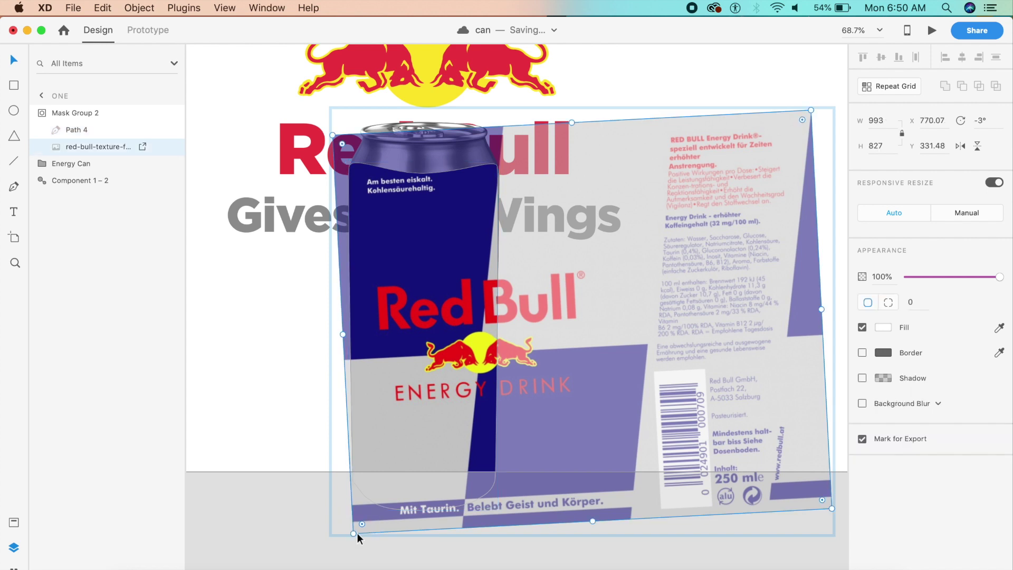
pyautogui.moveTo(354, 533); pyautogui.dragTo(331, 548)
pyautogui.click(268, 467)
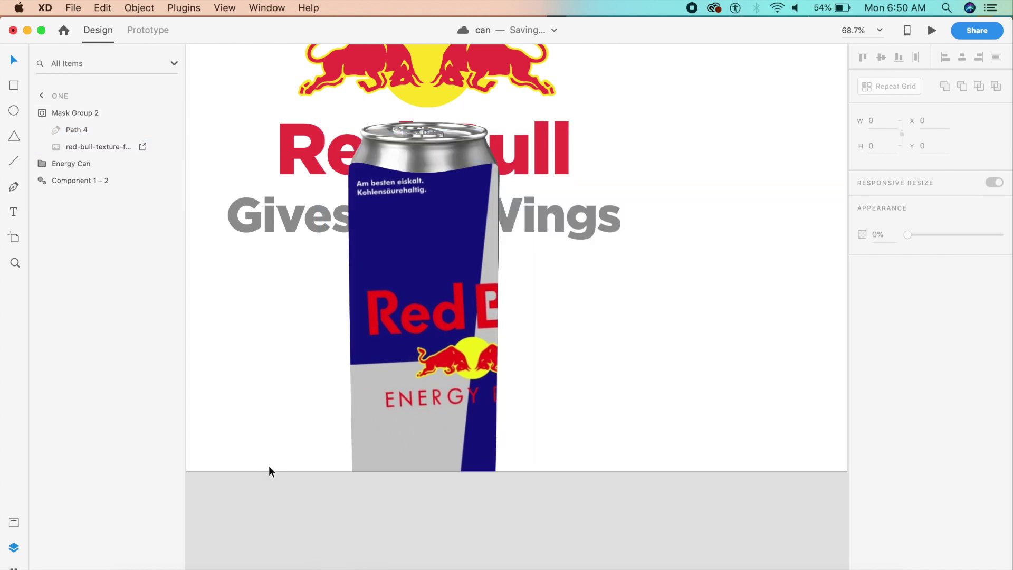
# Shift the Red Bull texture left inside its mask group so more of the logo sits on the can.
pyautogui.doubleClick(467, 280)
pyautogui.click(455, 285)
pyautogui.moveTo(455, 285); pyautogui.dragTo(447, 288)
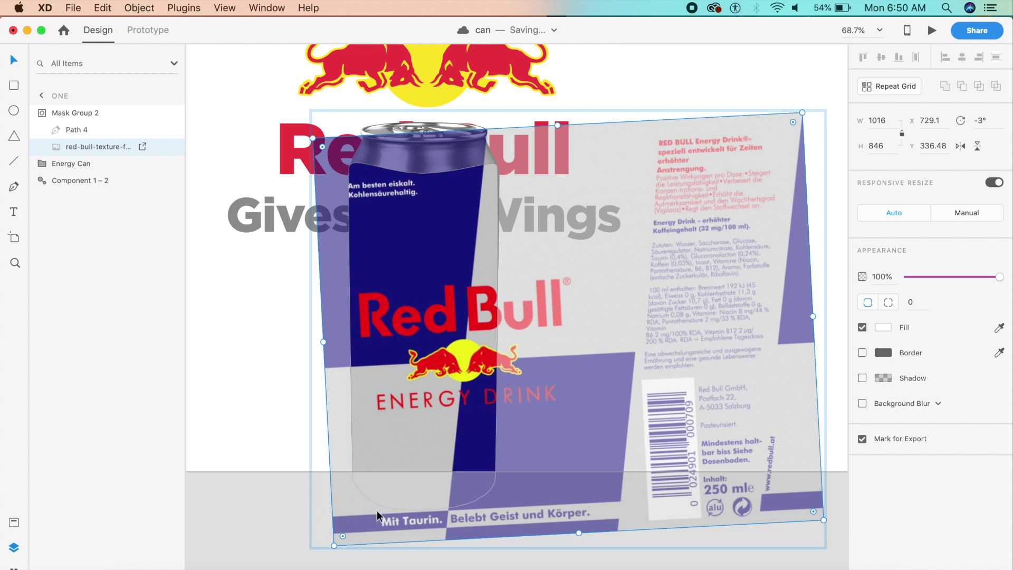
pyautogui.hotkey('ctrl', 'z')
pyautogui.click(258, 410)
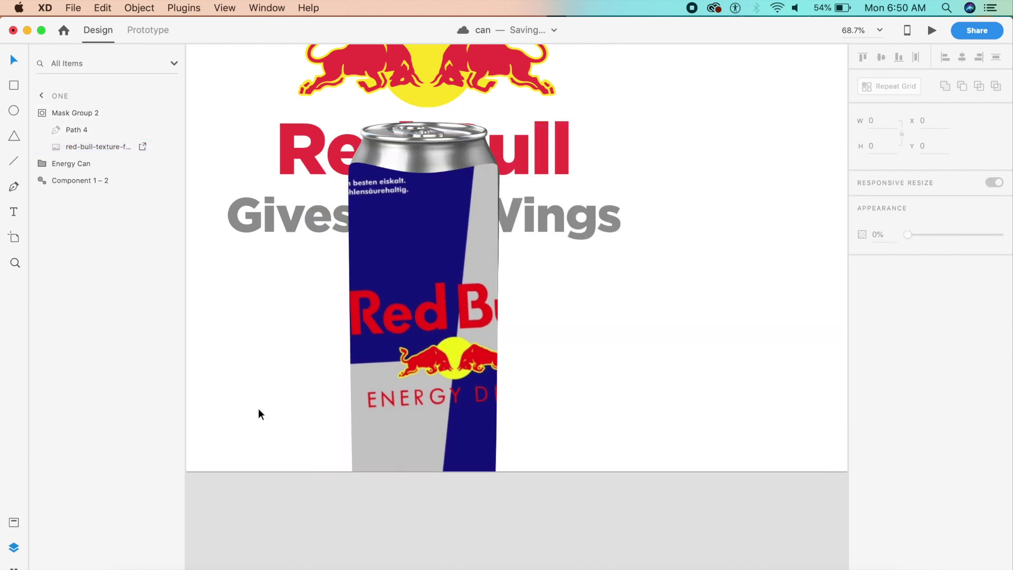
# Cut the label mask group, paste it into the Energy Can's Clip group and send it to the back there.
pyautogui.click(470, 309)
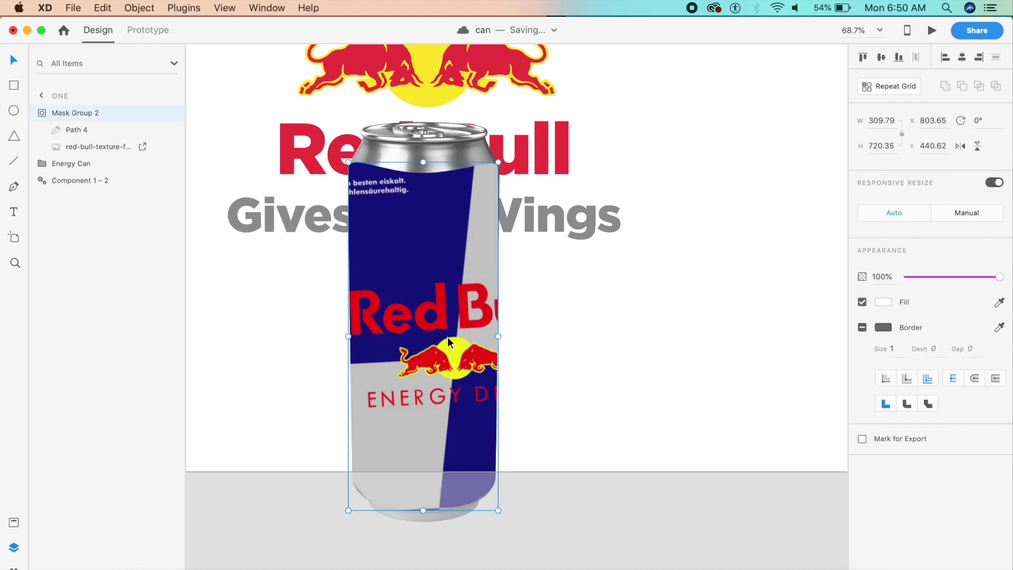
pyautogui.press('BackSpace')
pyautogui.doubleClick(421, 251)
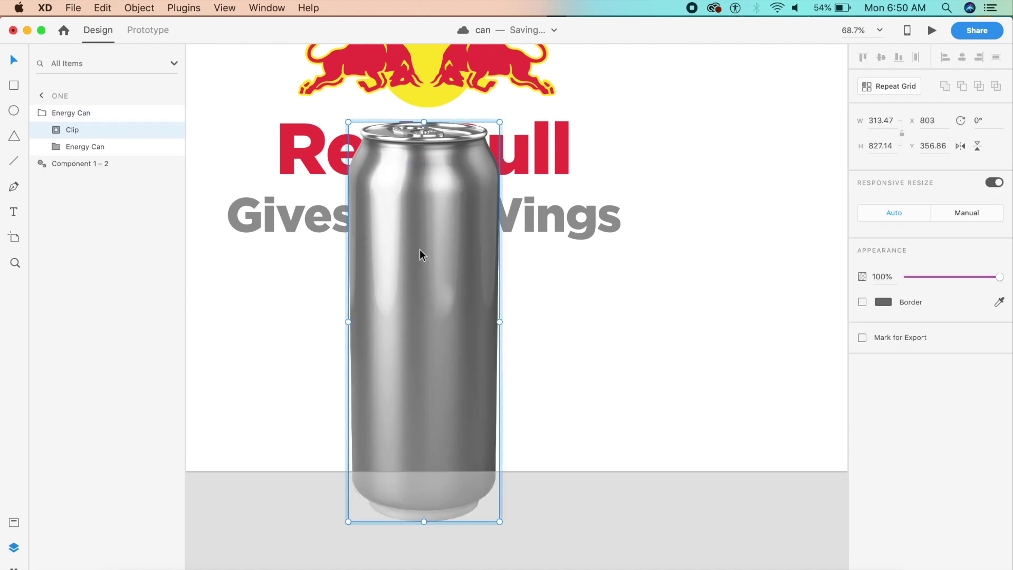
pyautogui.doubleClick(419, 249)
pyautogui.press('super+z')
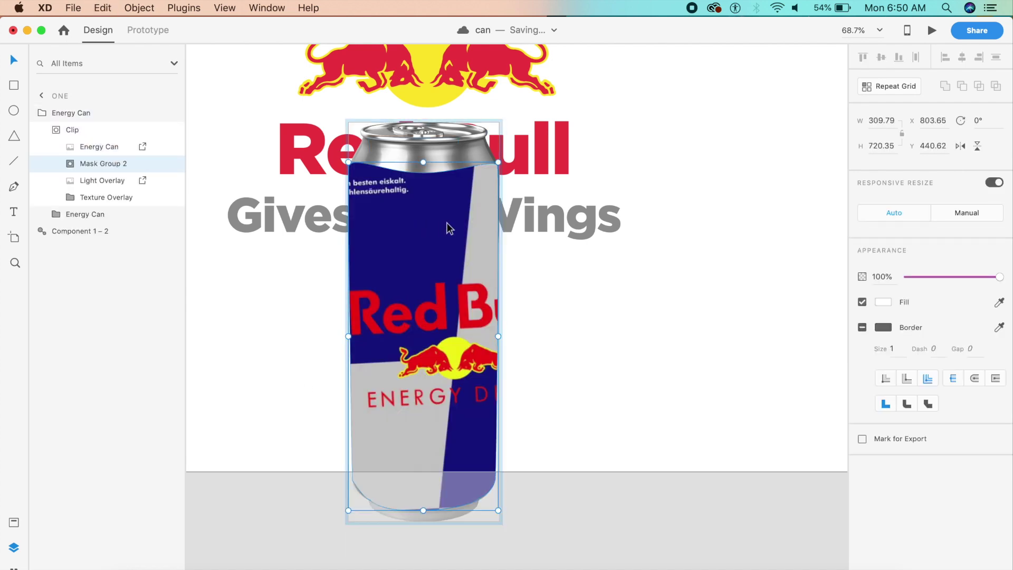
pyautogui.press('shift+super+bracketleft')
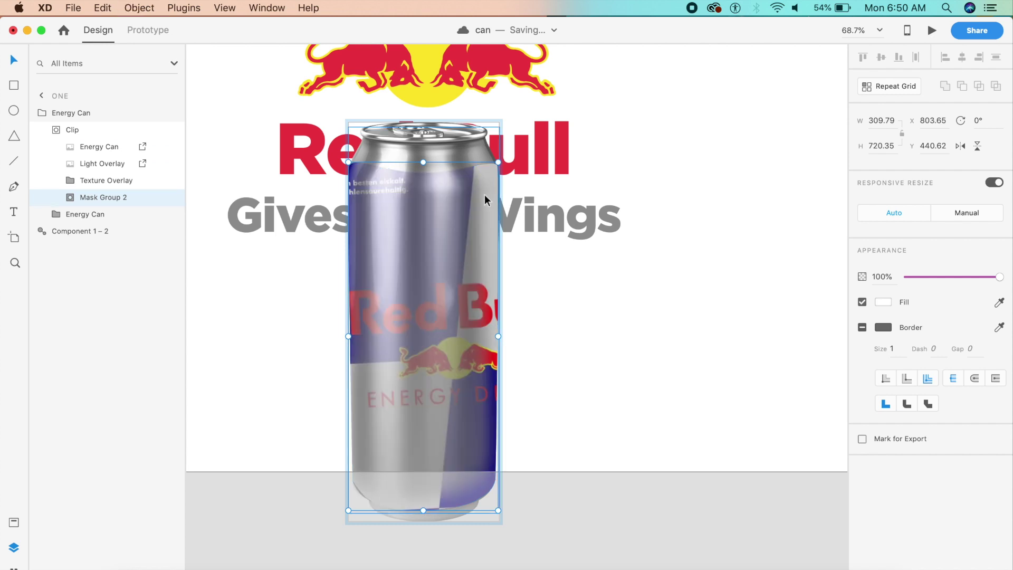
# Lower the opacity of the can's Texture Overlay group to 24%.
pyautogui.click(441, 231)
pyautogui.click(452, 368)
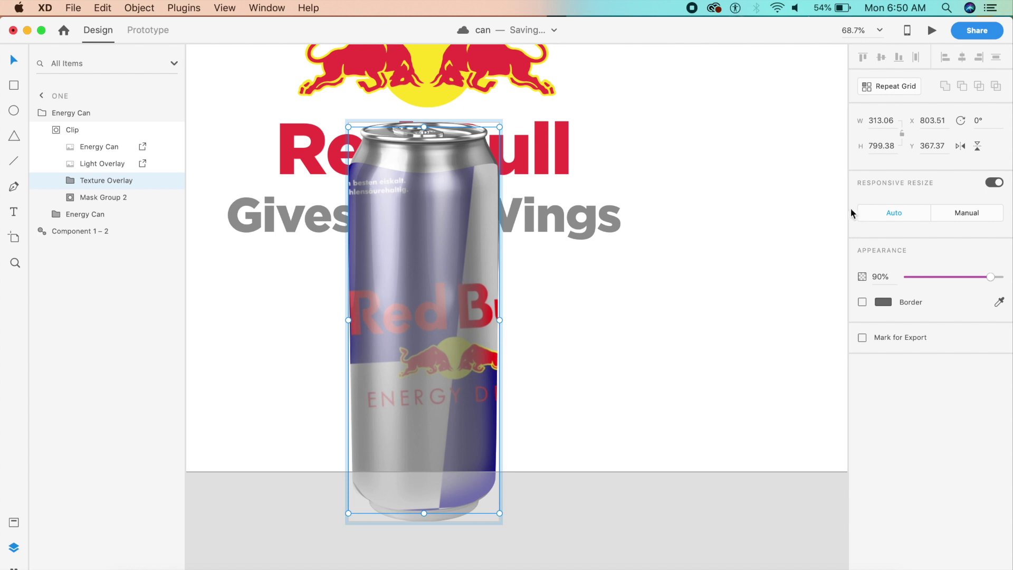
pyautogui.moveTo(960, 278); pyautogui.dragTo(930, 276)
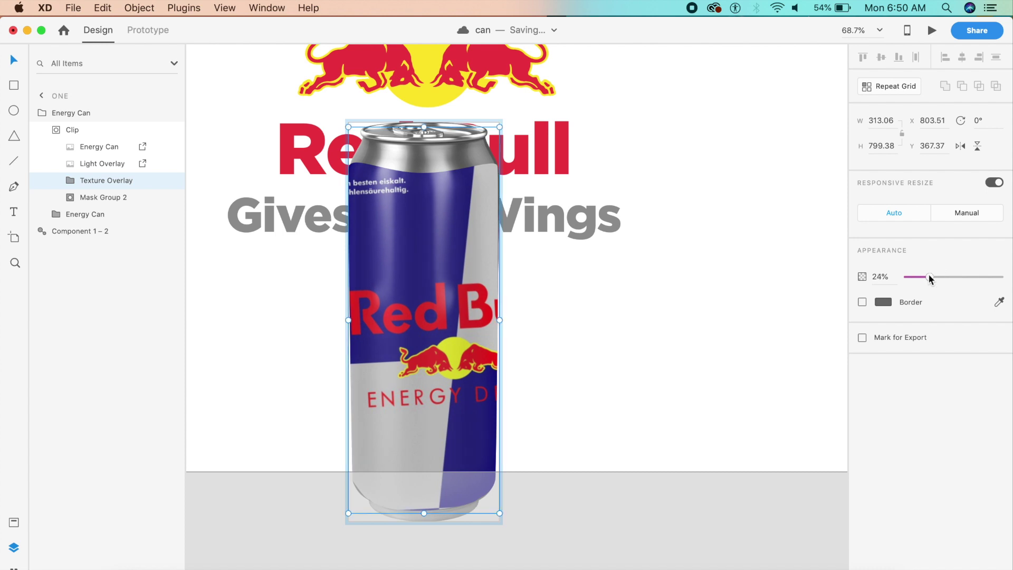
pyautogui.click(825, 308)
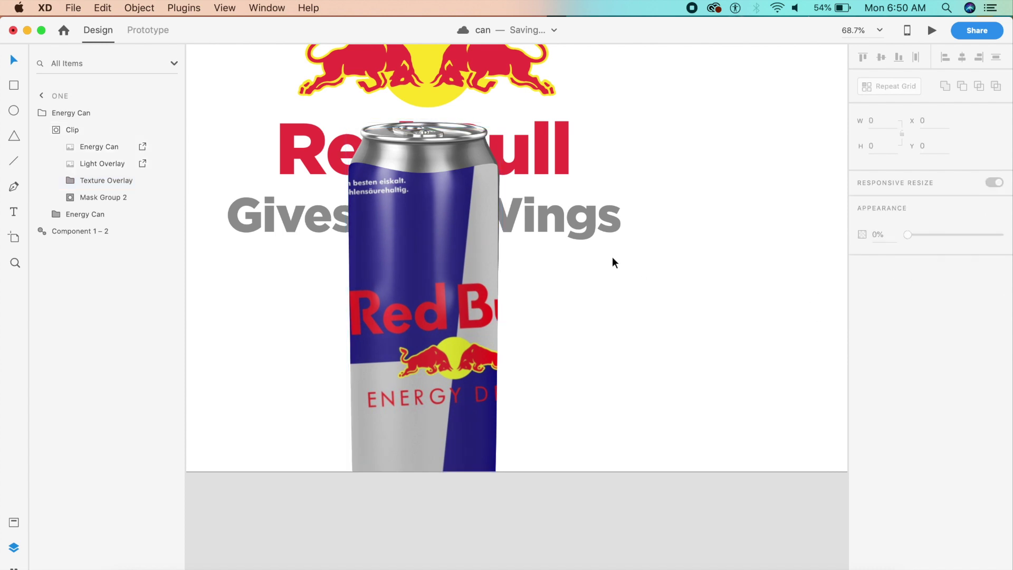
pyautogui.click(437, 213)
pyautogui.click(442, 212)
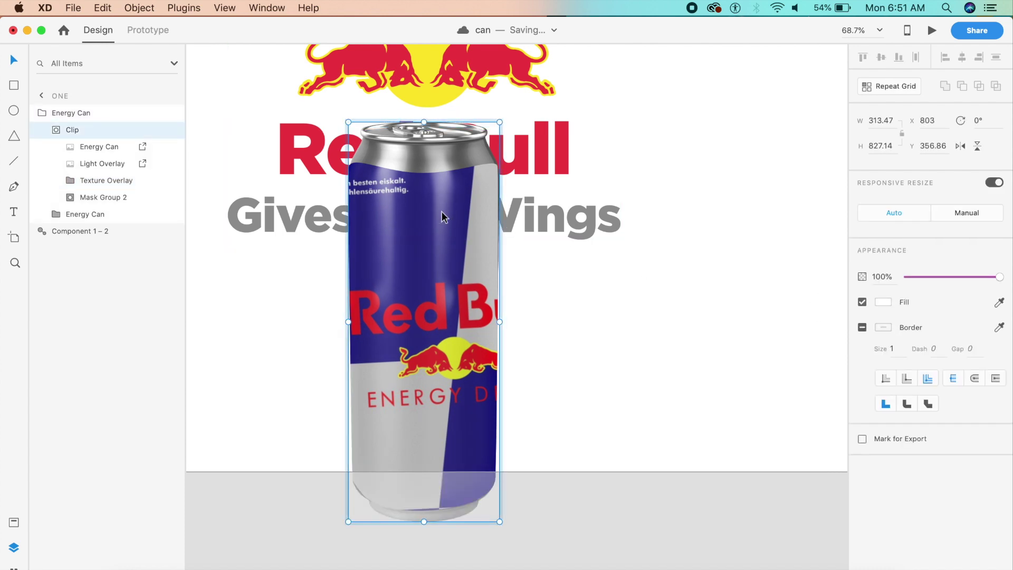
pyautogui.doubleClick(442, 211)
pyautogui.click(442, 211)
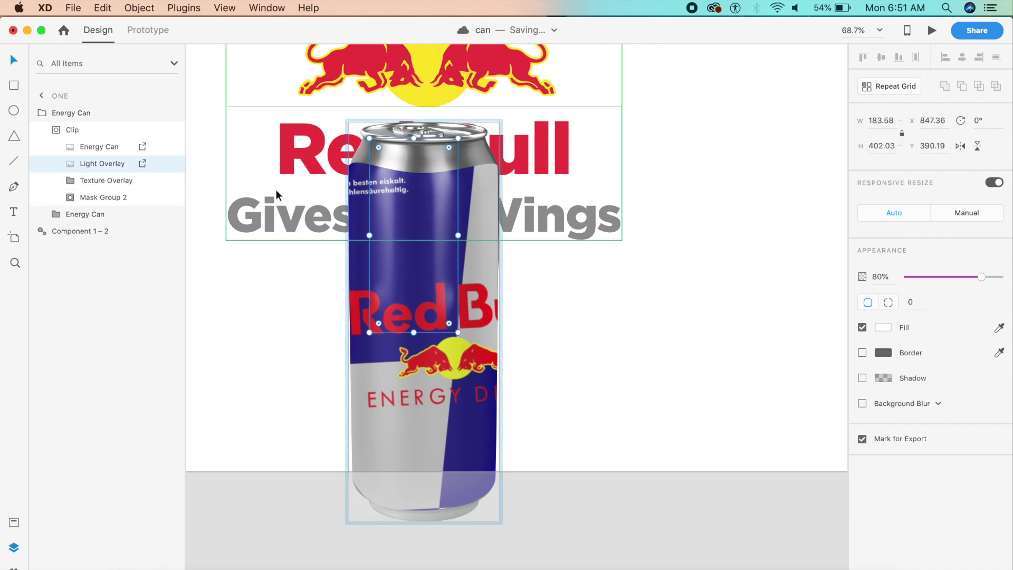
pyautogui.click(542, 397)
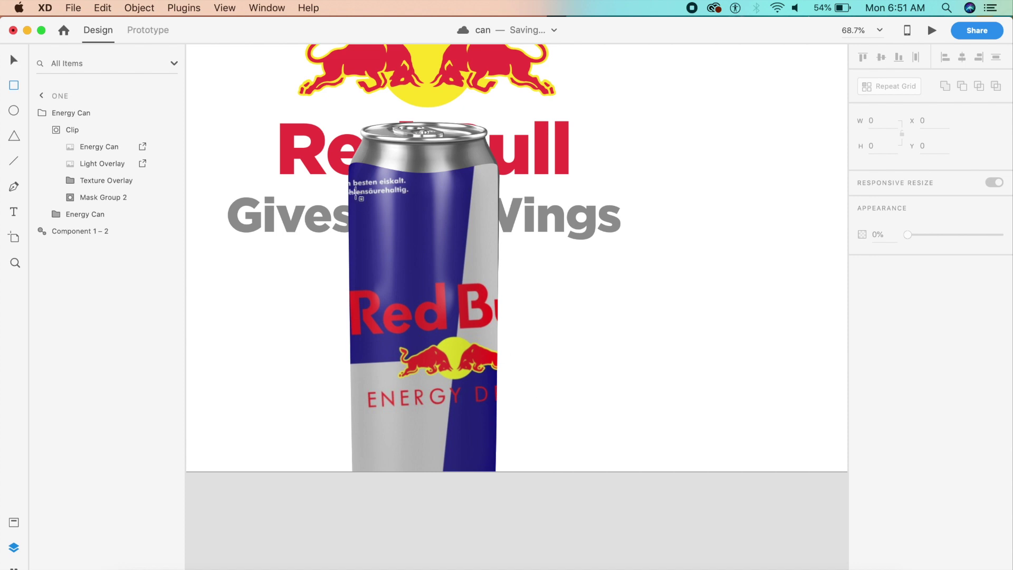
# Draw a 359 × 872 rectangle around the can at X 783, Y 312 and mask the Energy Can group with it.
pyautogui.moveTo(339, 101)
pyautogui.mouseDown()
pyautogui.moveTo(510, 477)
pyautogui.moveTo(511, 522)
pyautogui.mouseUp()
pyautogui.press('Escape')
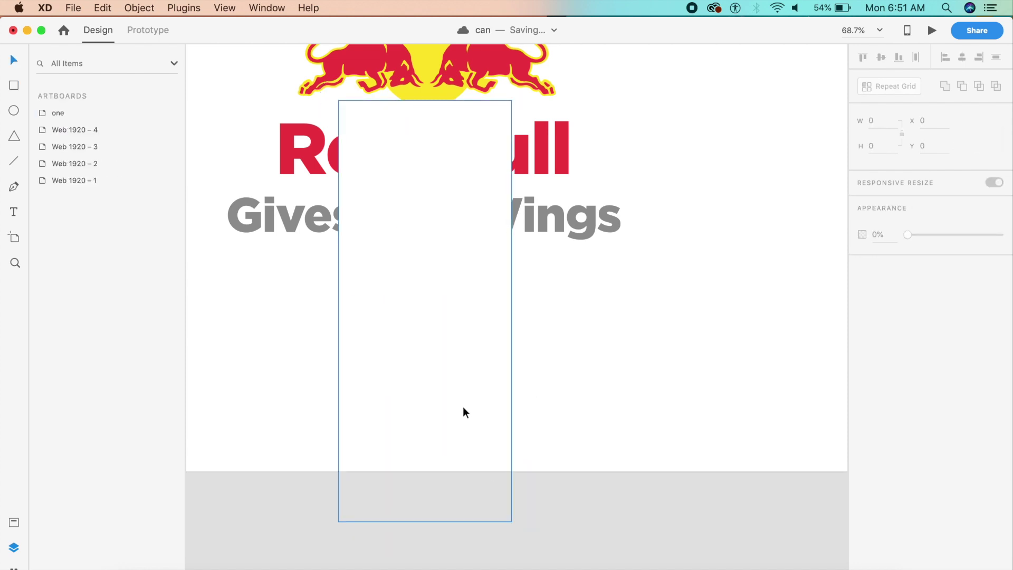
pyautogui.click(463, 408)
pyautogui.click(592, 420)
pyautogui.click(412, 388)
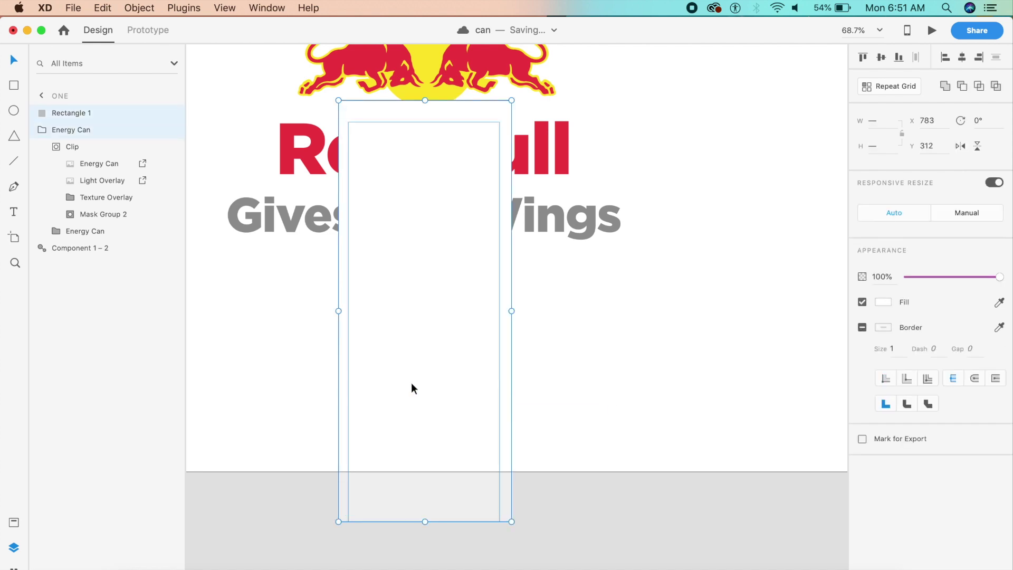
pyautogui.press('super+shift+m')
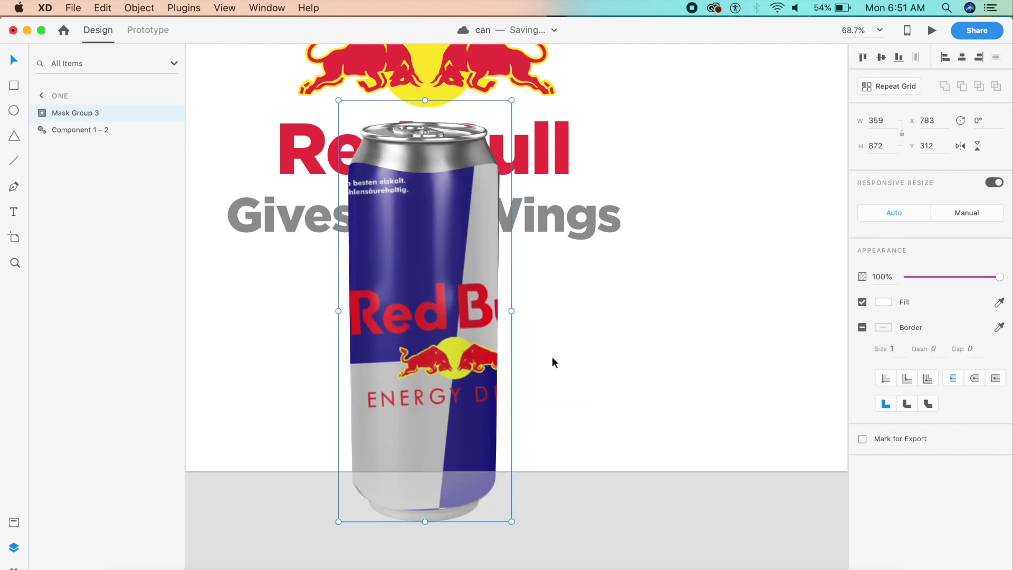
# Examine the nested layers of the masked can, including its Clip group, Light Overlay and Texture Overlay.
pyautogui.doubleClick(455, 283)
pyautogui.doubleClick(457, 277)
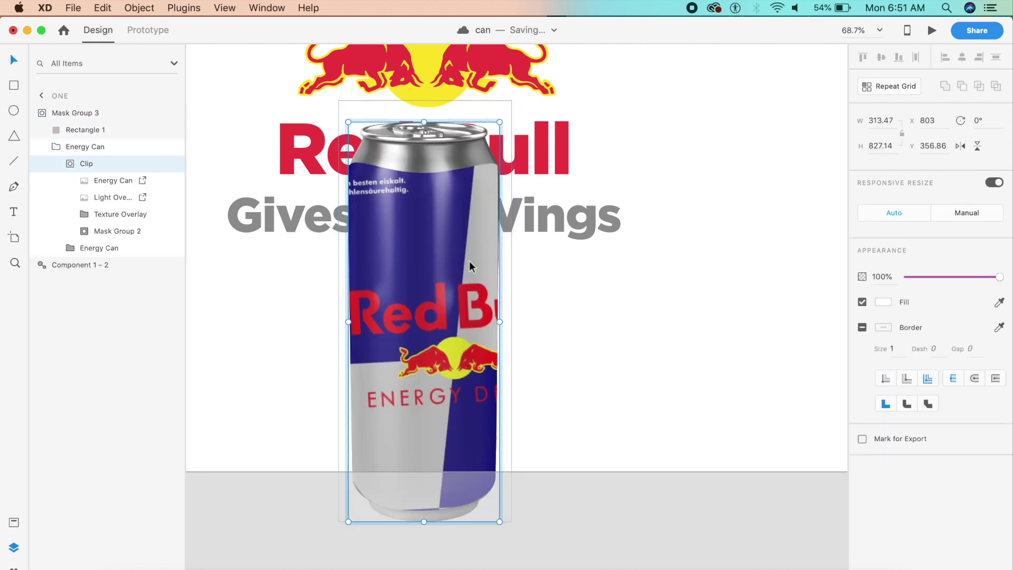
pyautogui.click(540, 300)
pyautogui.click(486, 304)
pyautogui.doubleClick(486, 305)
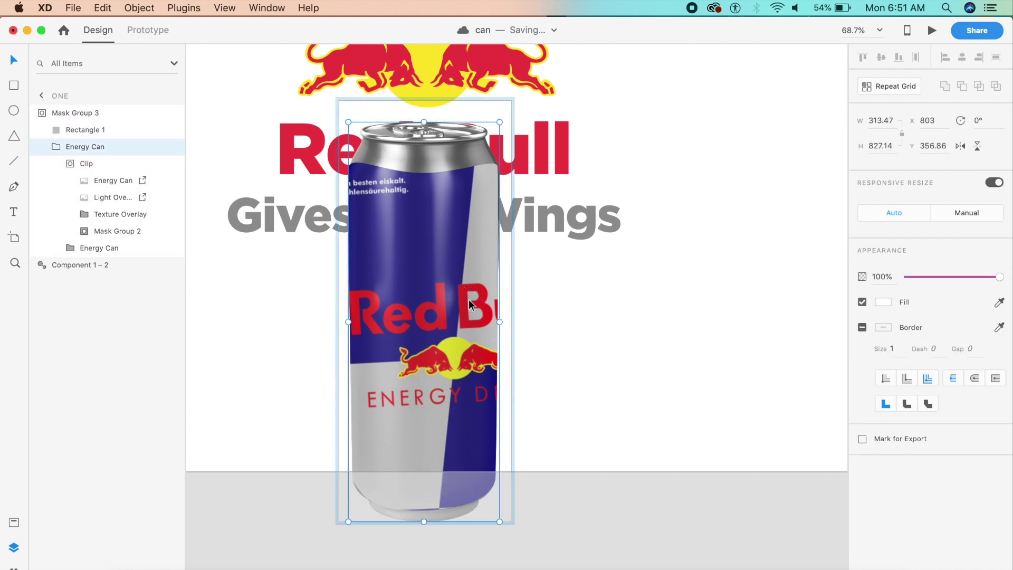
pyautogui.doubleClick(487, 307)
pyautogui.doubleClick(486, 268)
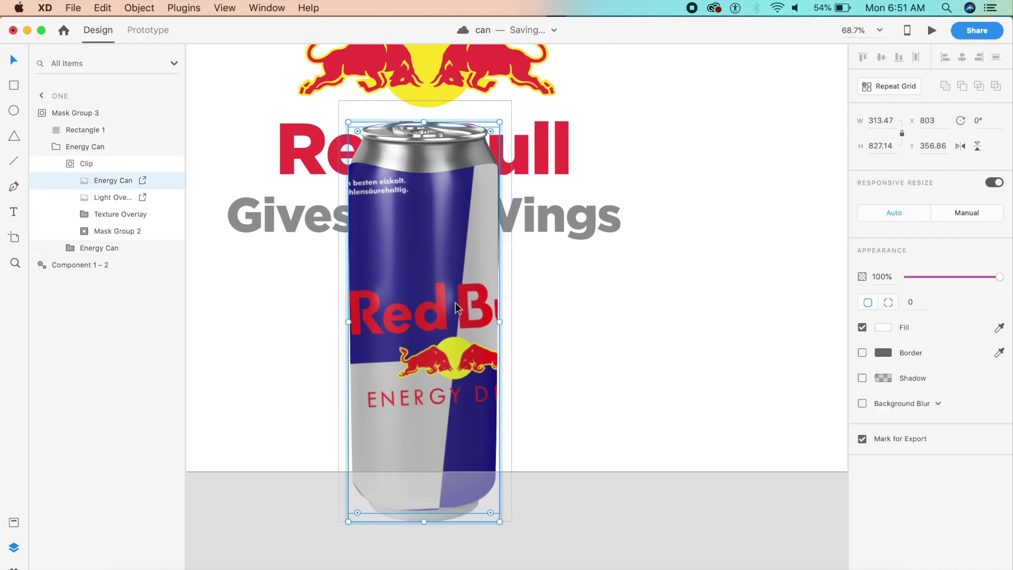
pyautogui.click(413, 227)
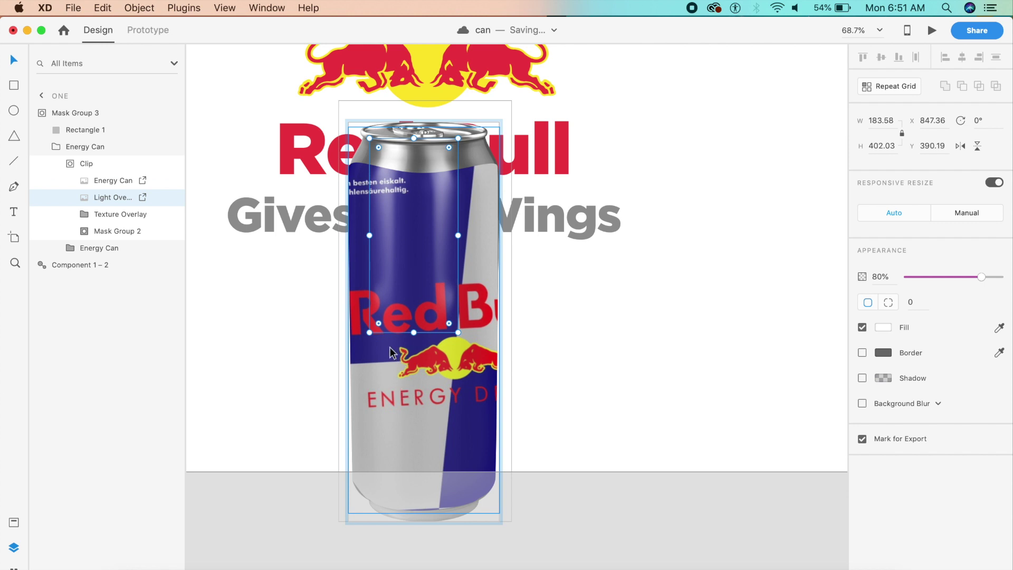
pyautogui.click(75, 214)
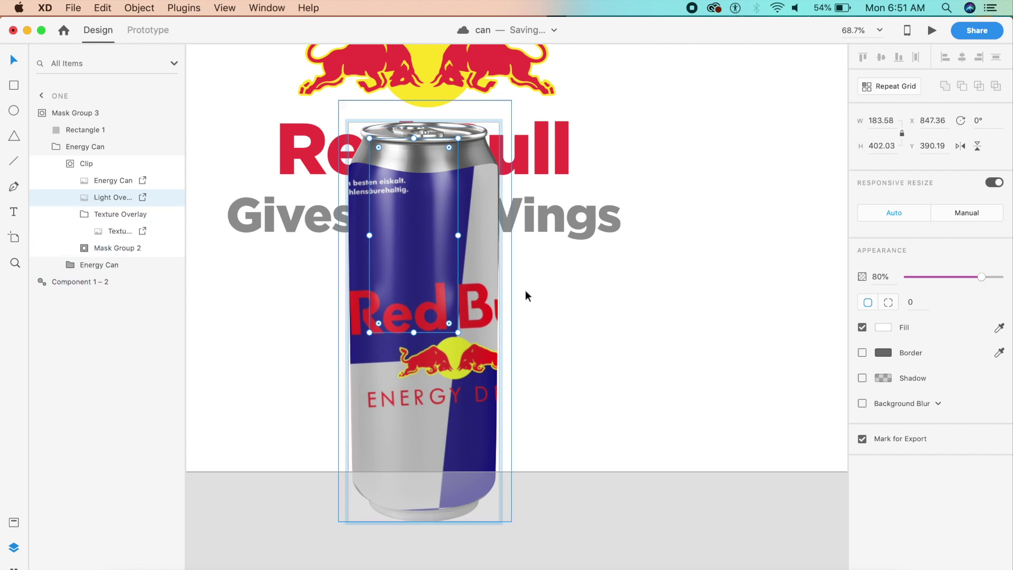
pyautogui.click(123, 226)
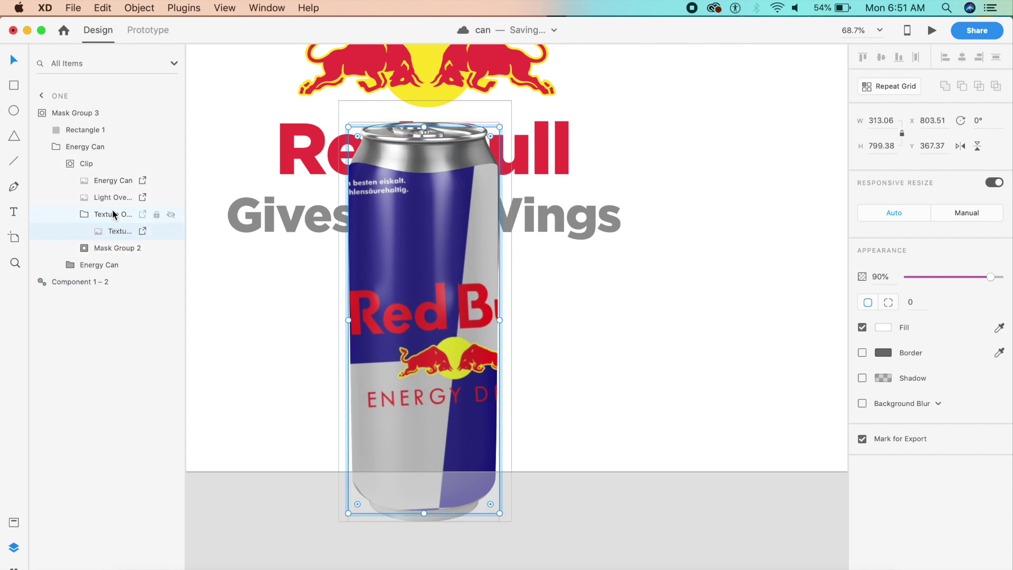
pyautogui.click(93, 213)
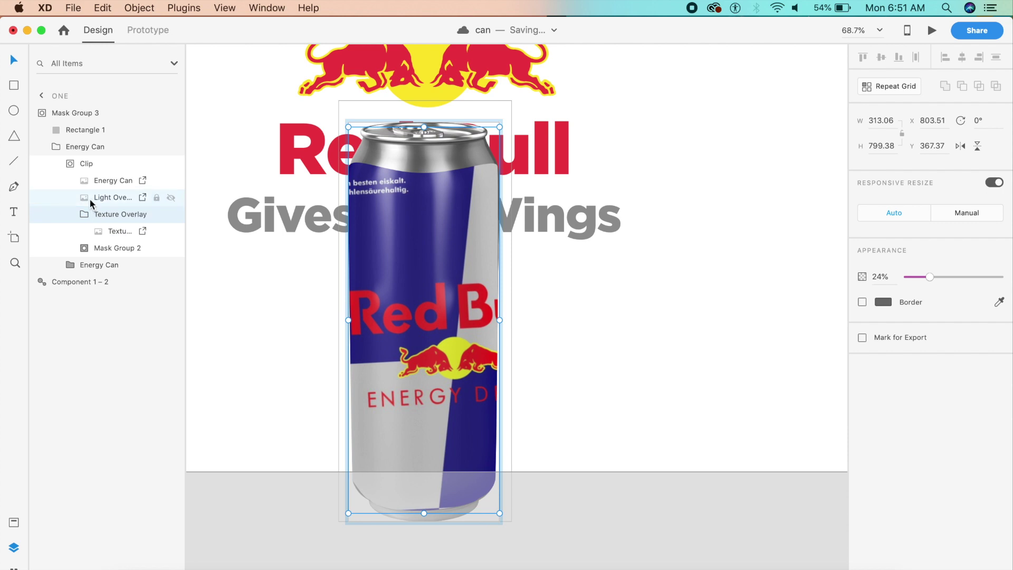
pyautogui.click(72, 165)
pyautogui.click(73, 164)
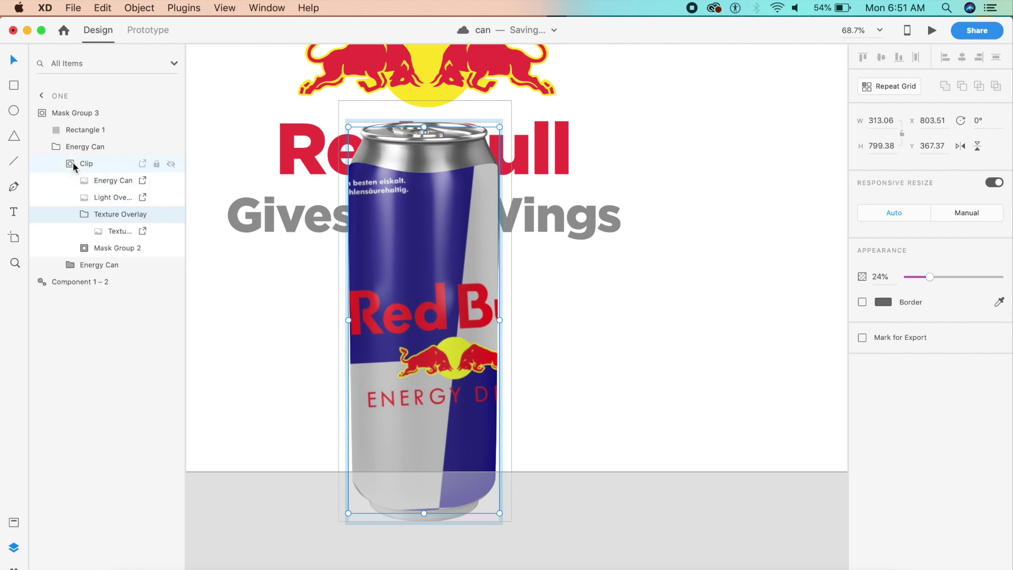
pyautogui.click(67, 169)
pyautogui.click(56, 165)
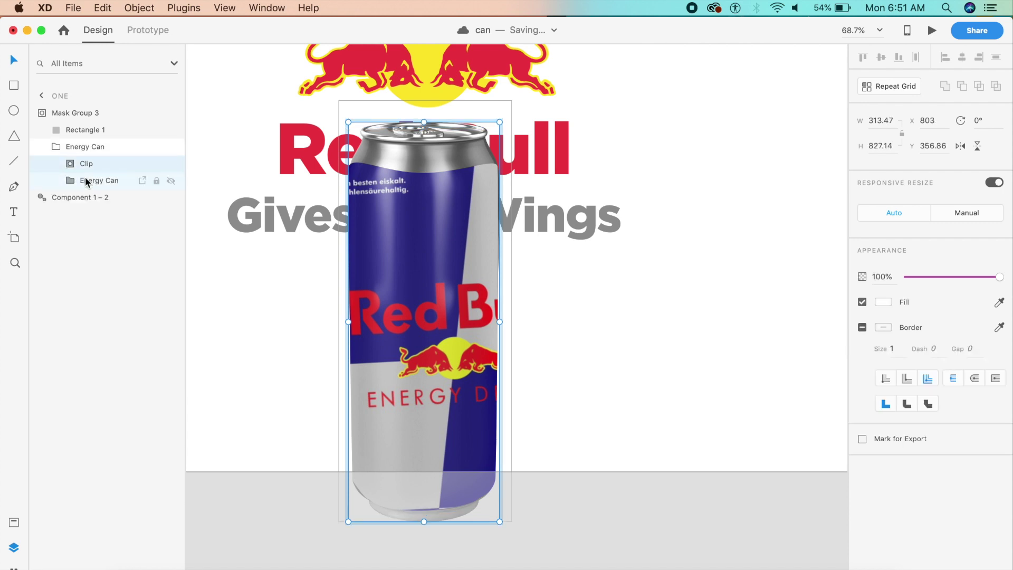
pyautogui.hotkey('shift', 'Left')
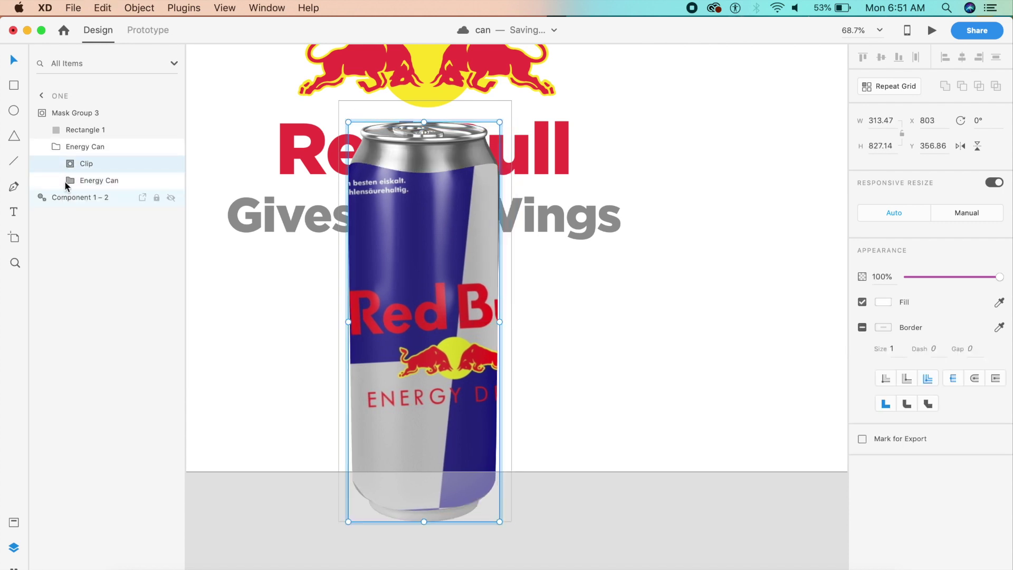
# Duplicate the Light Overlay and Texture Overlay together inside the can's Clip group.
pyautogui.click(72, 164)
pyautogui.click(80, 181)
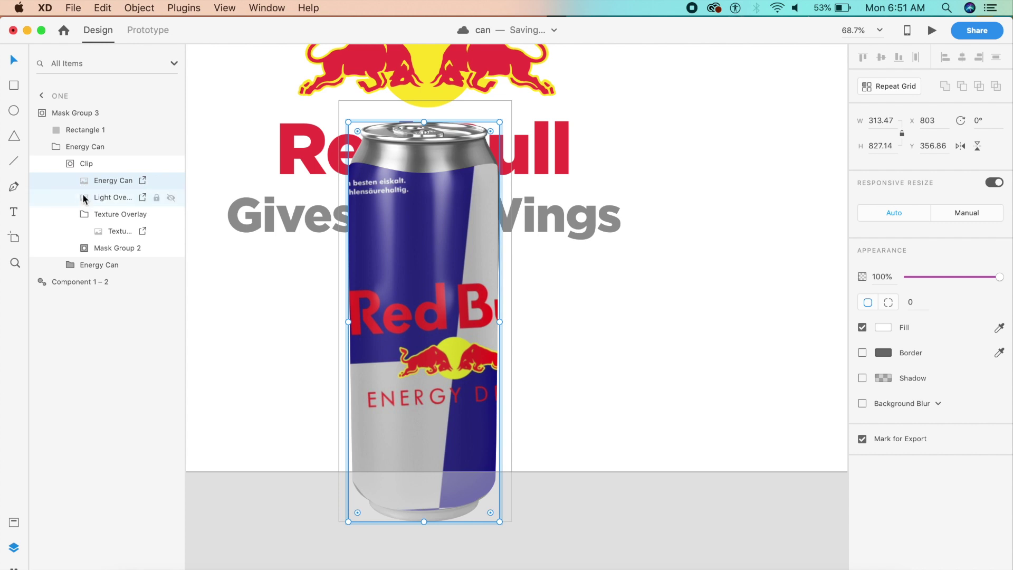
pyautogui.click(90, 198)
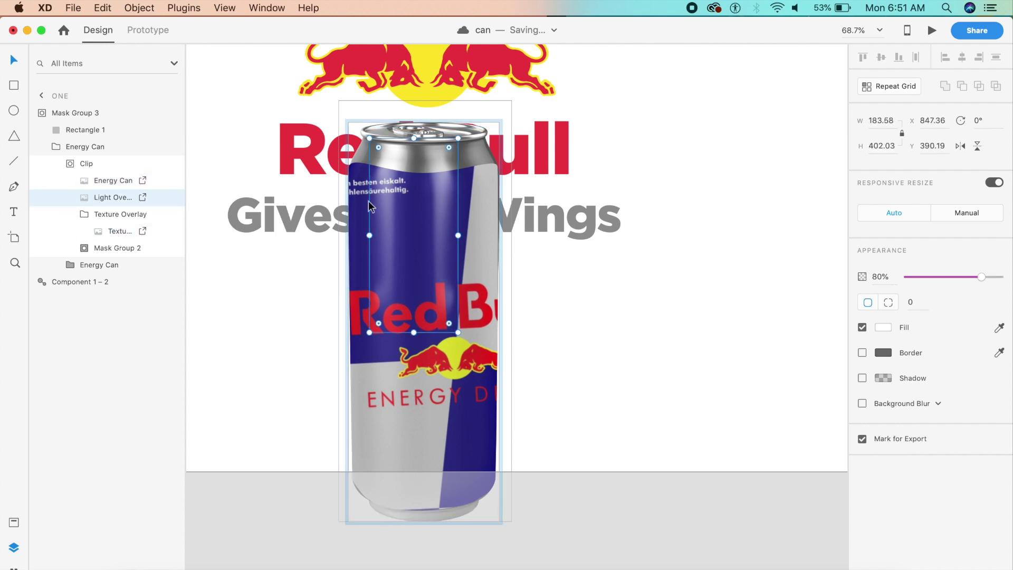
pyautogui.keyDown('shift'); pyautogui.click(109, 215); pyautogui.keyUp('shift')
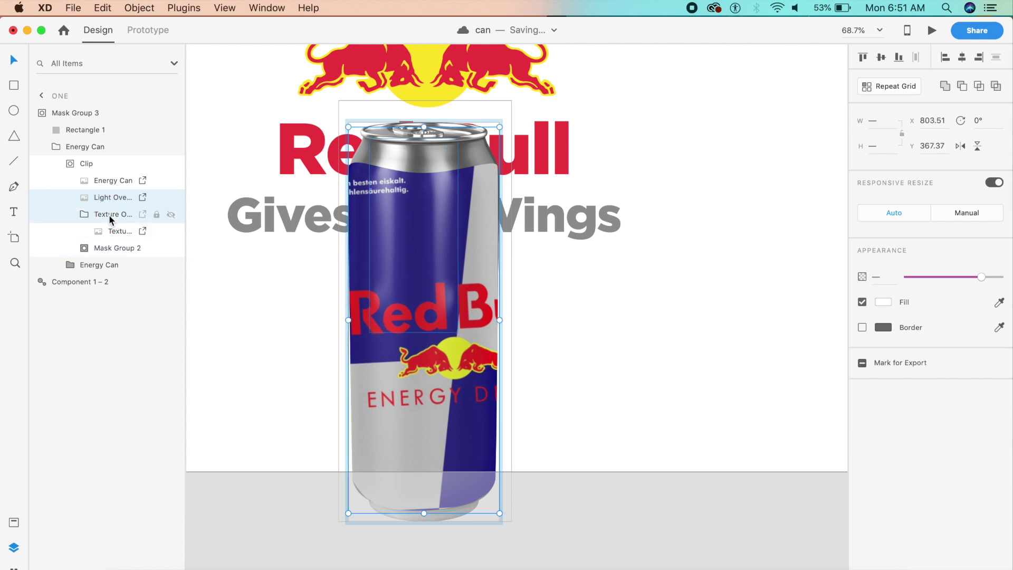
pyautogui.moveTo(496, 236)
pyautogui.mouseDown()
pyautogui.moveTo(498, 227)
pyautogui.moveTo(476, 235)
pyautogui.mouseUp()
pyautogui.press('super+d')
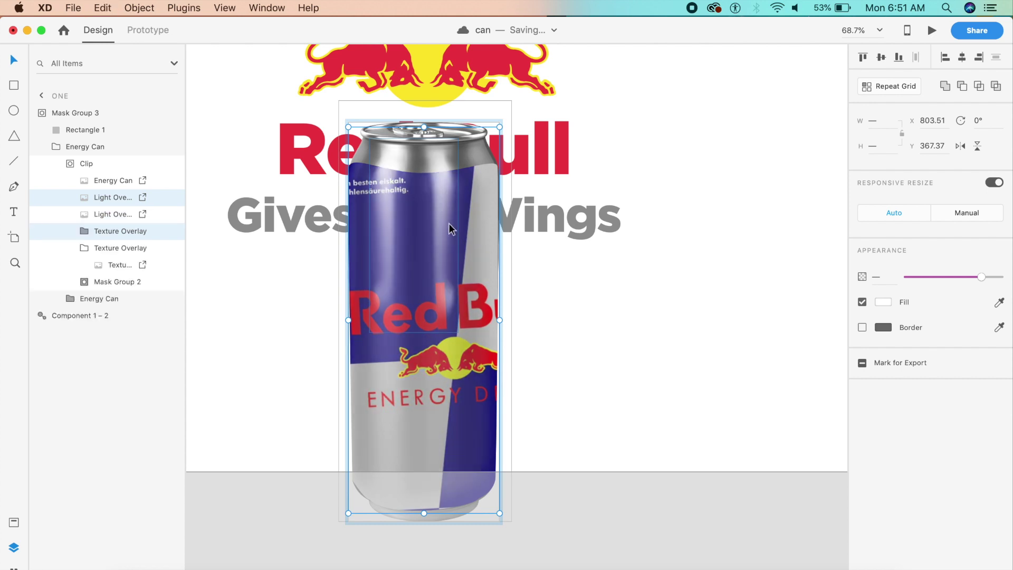
# Move the duplicated light and texture overlays right, beside the can, to X 1143.51.
pyautogui.hotkey('shift', 'Right')
pyautogui.hotkey('shift', 'Right')
pyautogui.hotkey('shift', 'Right')
pyautogui.hotkey('shift', 'Right')
pyautogui.hotkey('shift', 'Right')
pyautogui.hotkey('shift', 'Right')
pyautogui.hotkey('shift', 'Right')
pyautogui.hotkey('shift', 'Right')
pyautogui.hotkey('shift', 'Right')
pyautogui.hotkey('shift', 'Right')
pyautogui.hotkey('shift', 'Right')
pyautogui.hotkey('shift', 'Right')
pyautogui.hotkey('shift', 'Right')
pyautogui.hotkey('shift', 'Right')
pyautogui.hotkey('shift', 'Right')
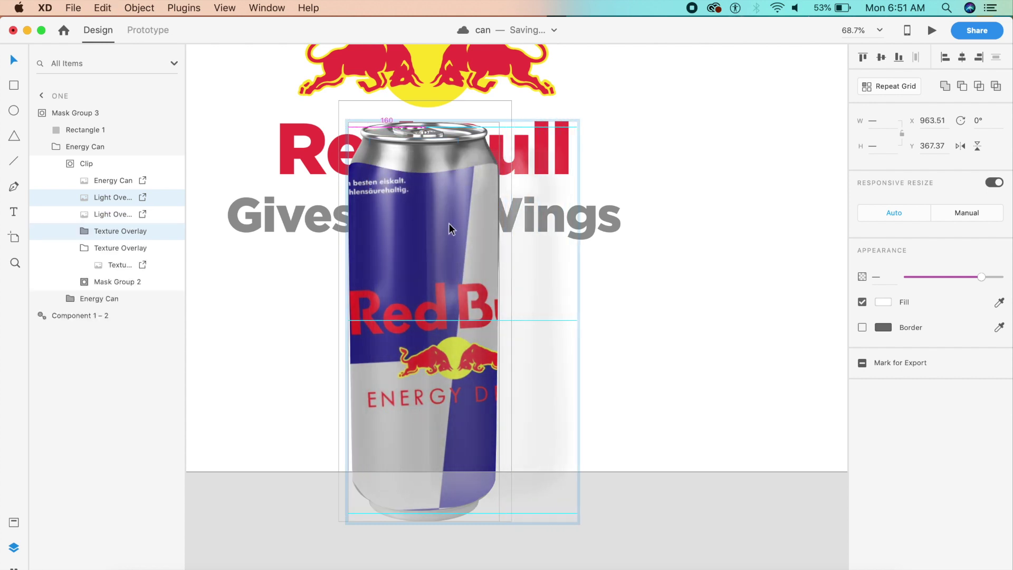
pyautogui.hotkey('shift', 'Right')
pyautogui.hotkey('shift', 'Right')
pyautogui.hotkey('shift', 'Right')
pyautogui.hotkey('shift', 'Right')
pyautogui.hotkey('shift', 'Right')
pyautogui.hotkey('shift', 'Right')
pyautogui.hotkey('shift', 'Right')
pyautogui.hotkey('shift', 'Right')
pyautogui.hotkey('shift', 'Right')
pyautogui.hotkey('shift', 'Right')
pyautogui.hotkey('shift', 'Right')
pyautogui.hotkey('shift', 'Right')
pyautogui.hotkey('shift', 'Right')
pyautogui.hotkey('shift', 'Right')
pyautogui.hotkey('shift', 'Right')
pyautogui.hotkey('shift', 'Right')
pyautogui.hotkey('shift', 'Right')
pyautogui.hotkey('shift', 'Right')
pyautogui.hotkey('shift', 'Right')
pyautogui.hotkey('shift', 'Right')
pyautogui.hotkey('shift', 'Left')
pyautogui.hotkey('shift', 'Left')
pyautogui.hotkey('shift', 'Left')
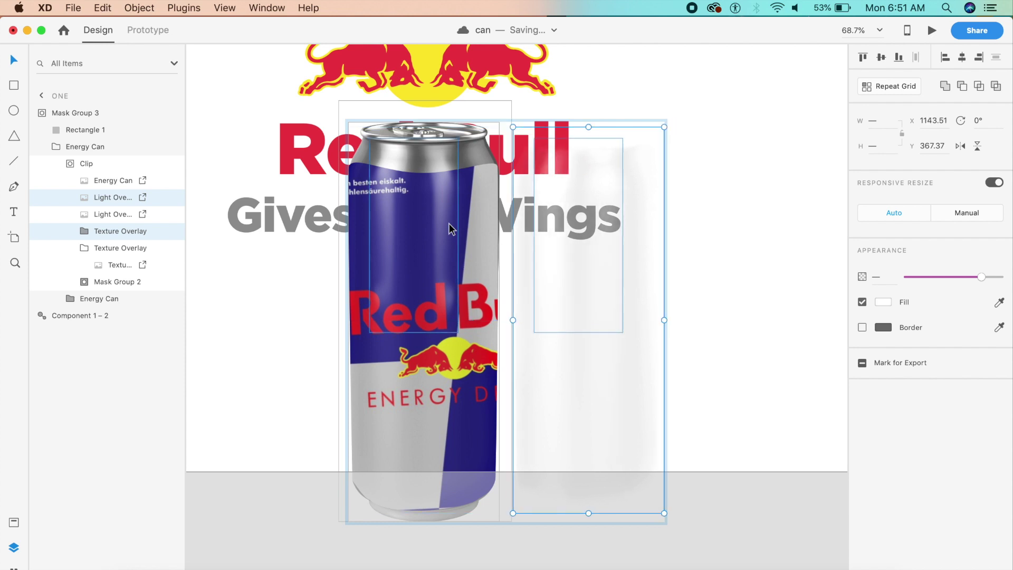
# Narrow the masking rectangle to a width of 333 so its right edge meets the can's side.
pyautogui.click(696, 324)
pyautogui.click(484, 297)
pyautogui.doubleClick(484, 297)
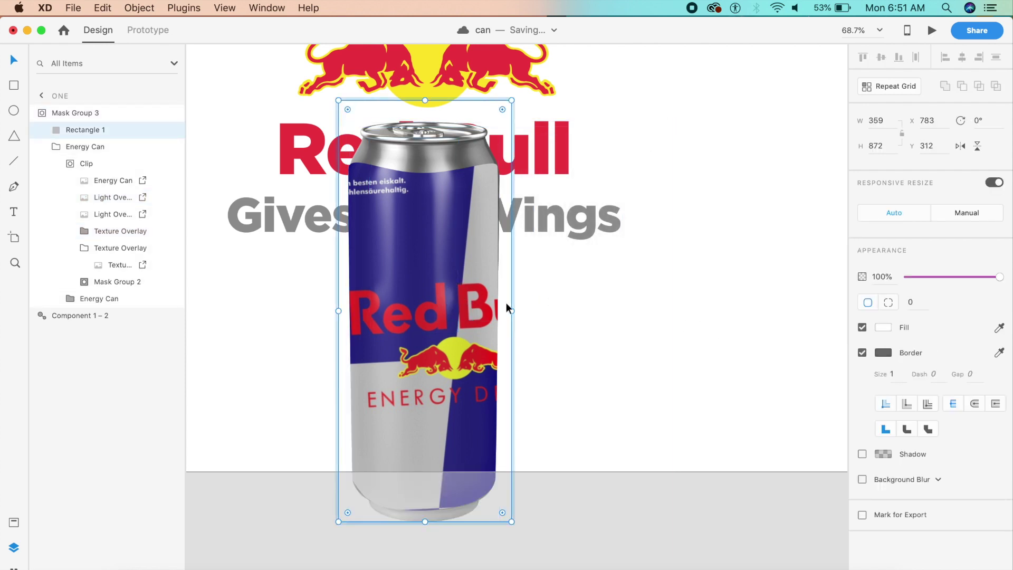
pyautogui.moveTo(512, 312); pyautogui.dragTo(501, 313)
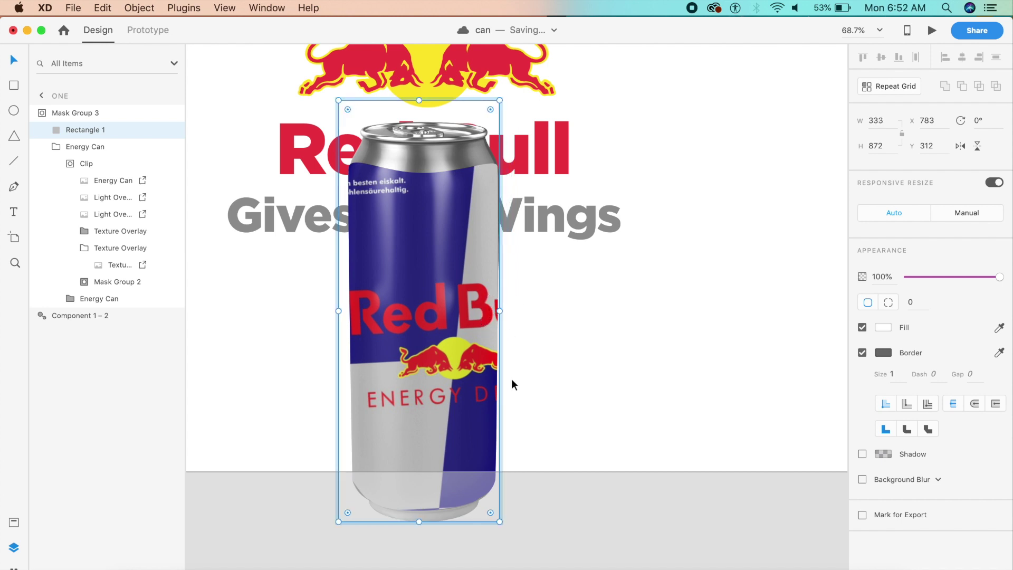
pyautogui.click(545, 479)
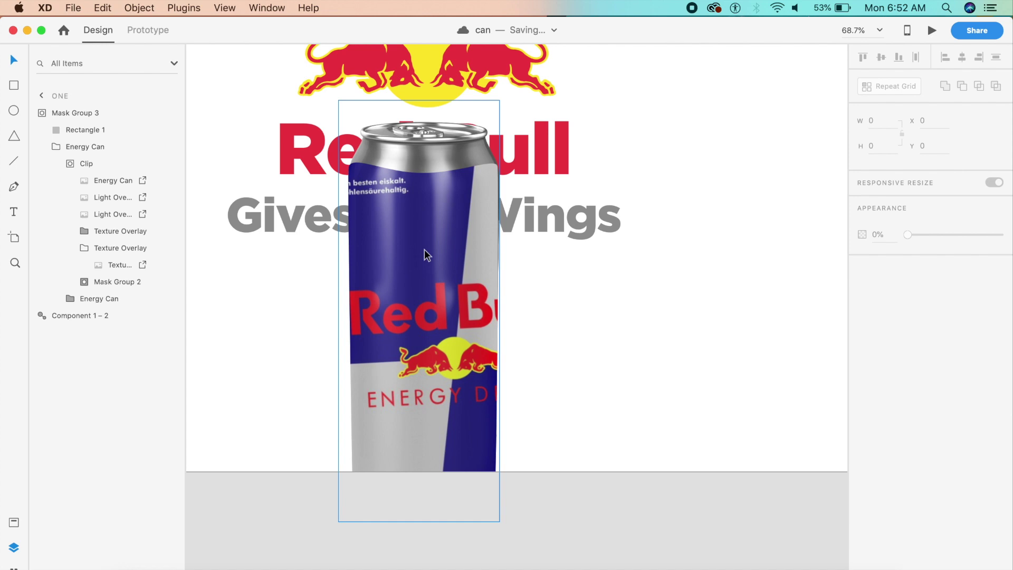
pyautogui.click(632, 476)
pyautogui.scroll(-3, 631, 477)
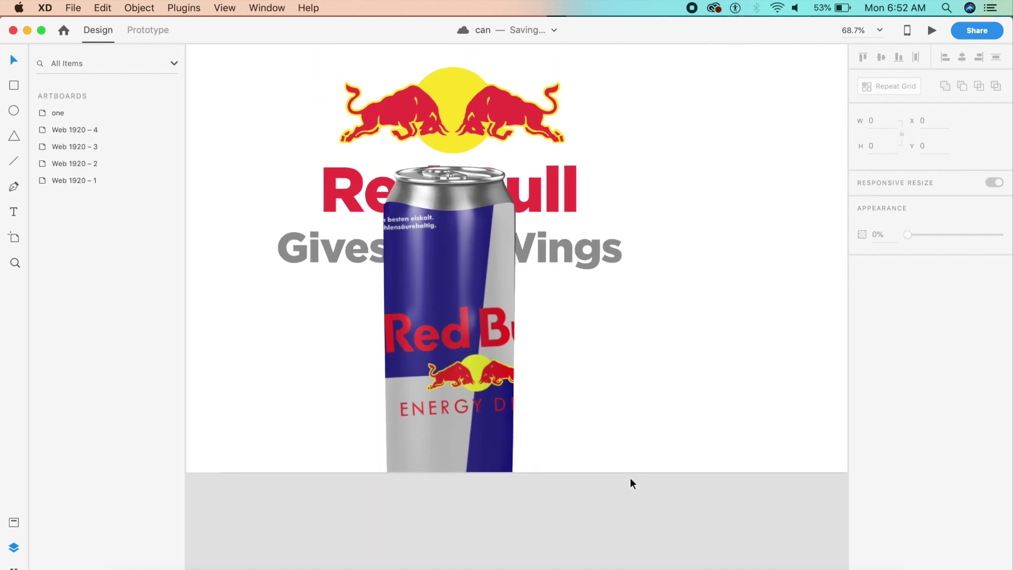
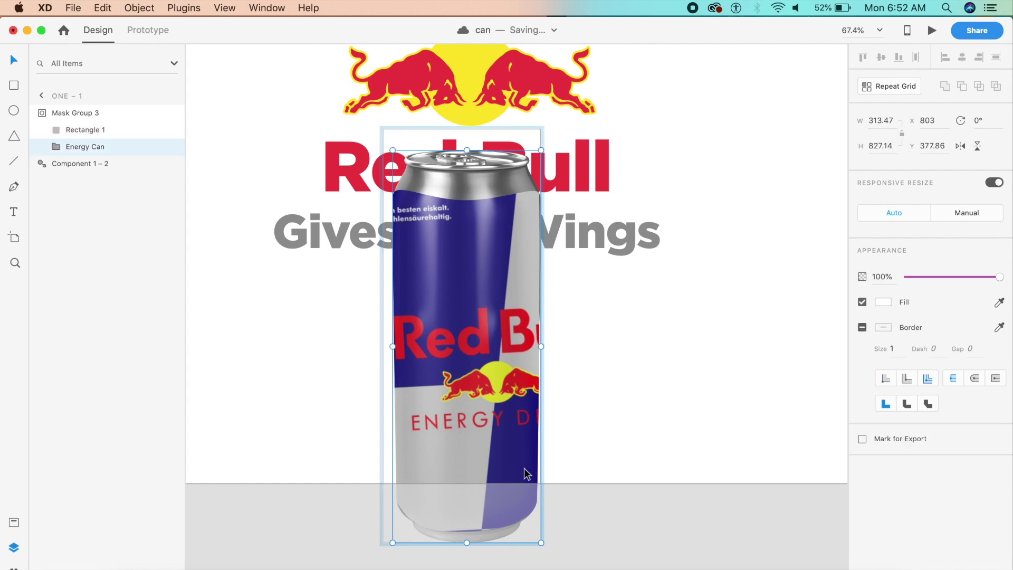
pyautogui.doubleClick(524, 468)
pyautogui.click(524, 468)
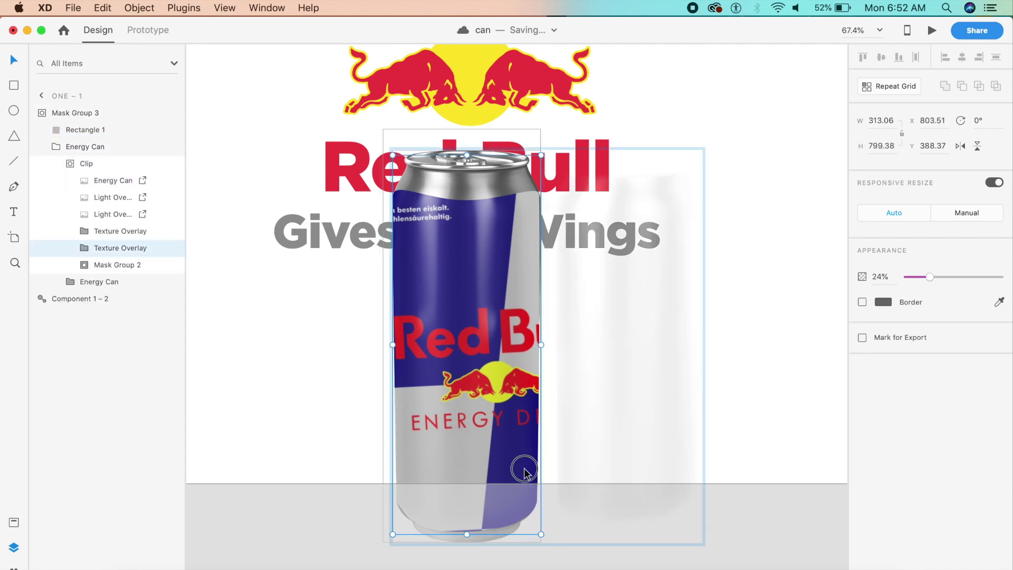
pyautogui.doubleClick(524, 467)
pyautogui.press('Delete')
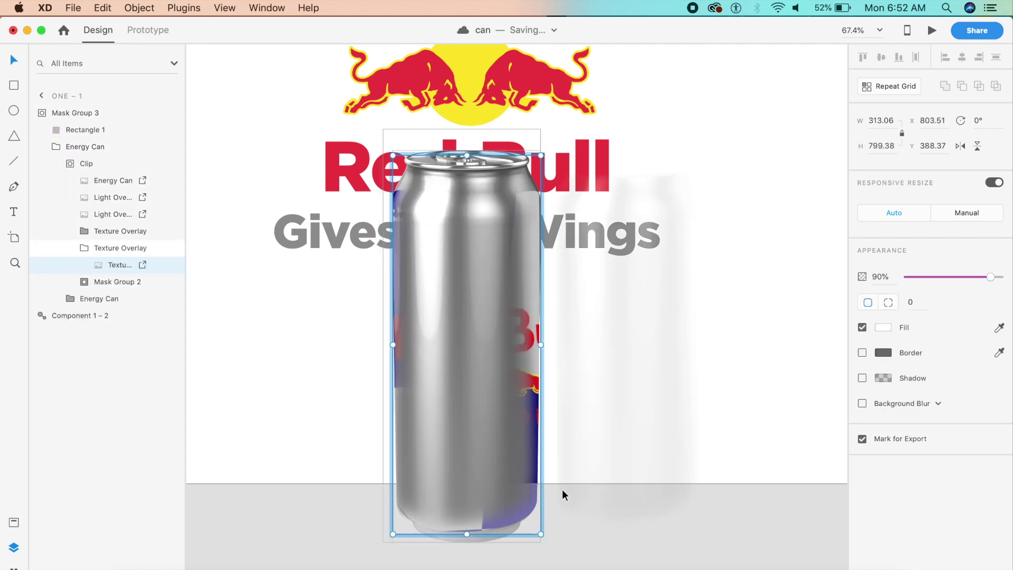
pyautogui.press('super+z')
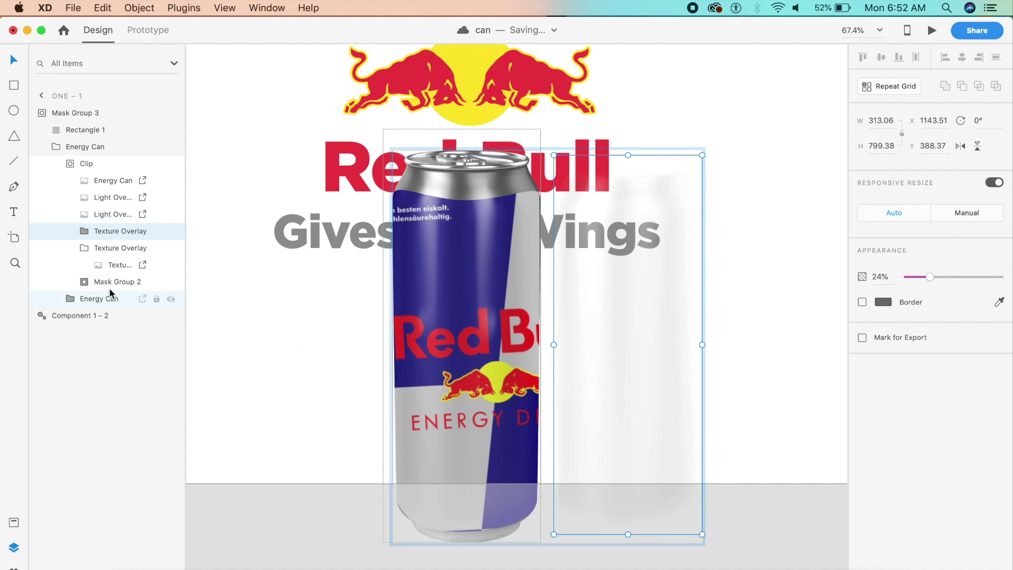
# Duplicate the label image inside Mask Group 2 and place the copy right beside the original at X 1723.1.
pyautogui.click(85, 282)
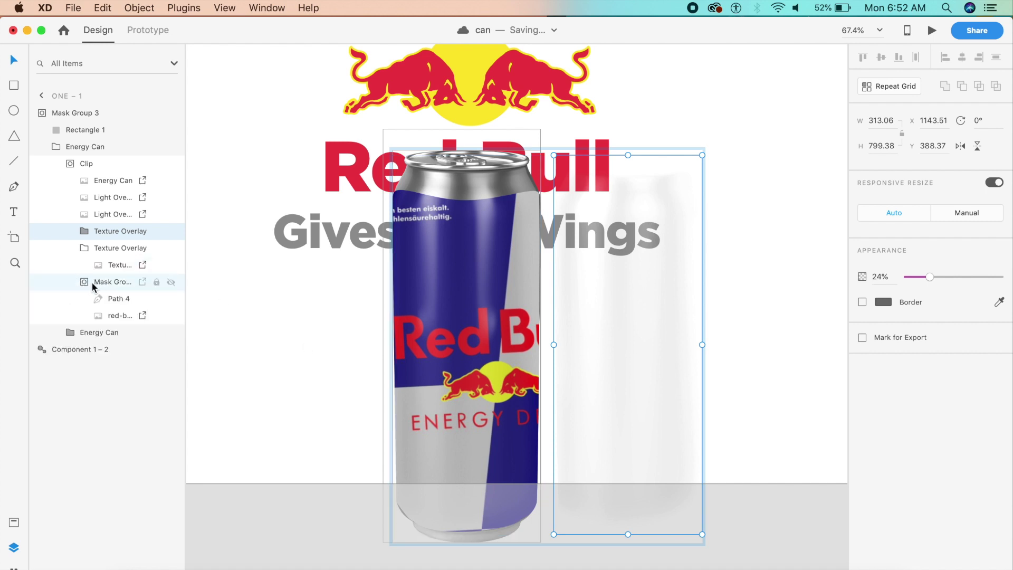
pyautogui.click(120, 314)
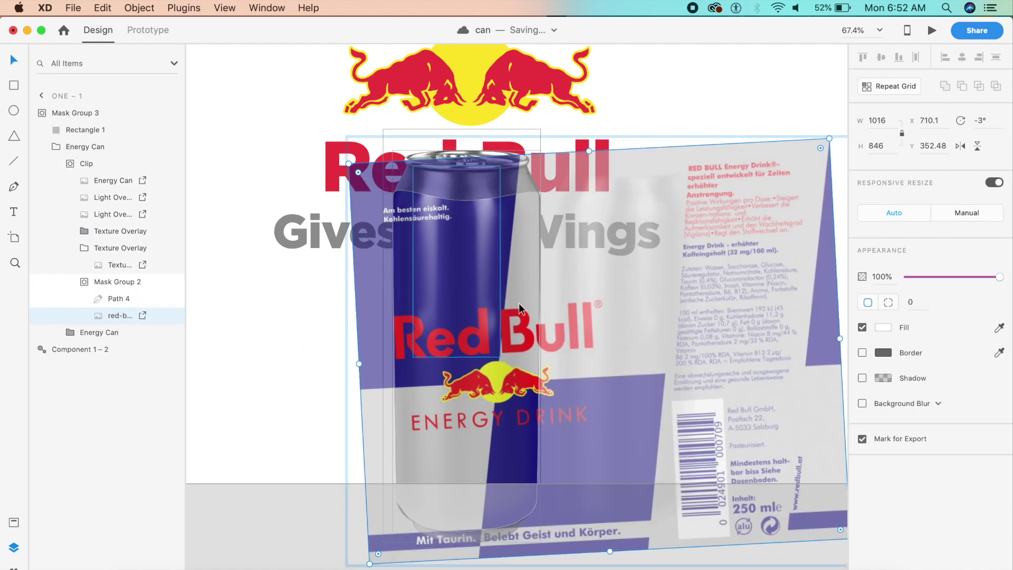
pyautogui.scroll(-5, 746, 294)
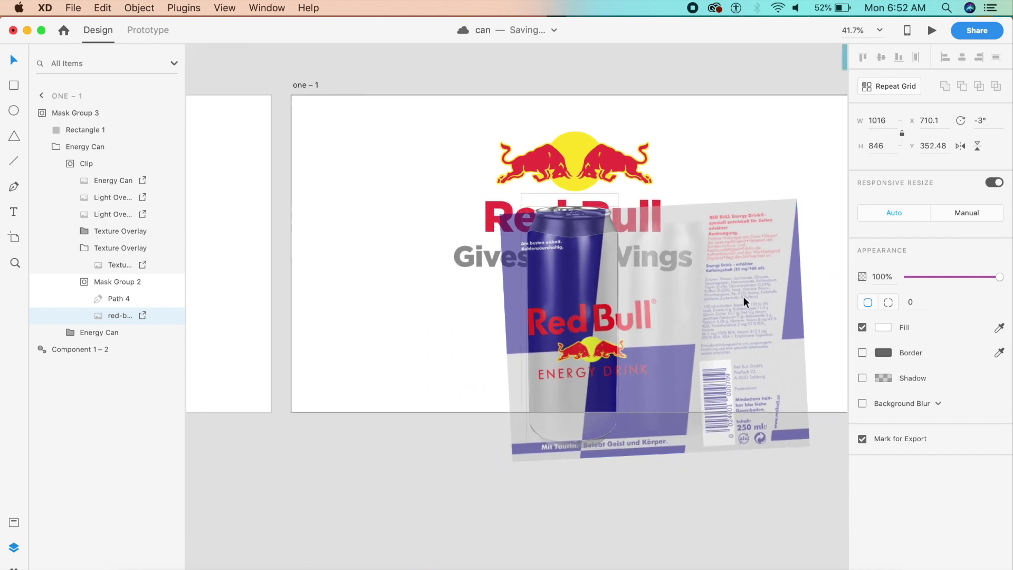
pyautogui.hscroll(3, 690, 304)
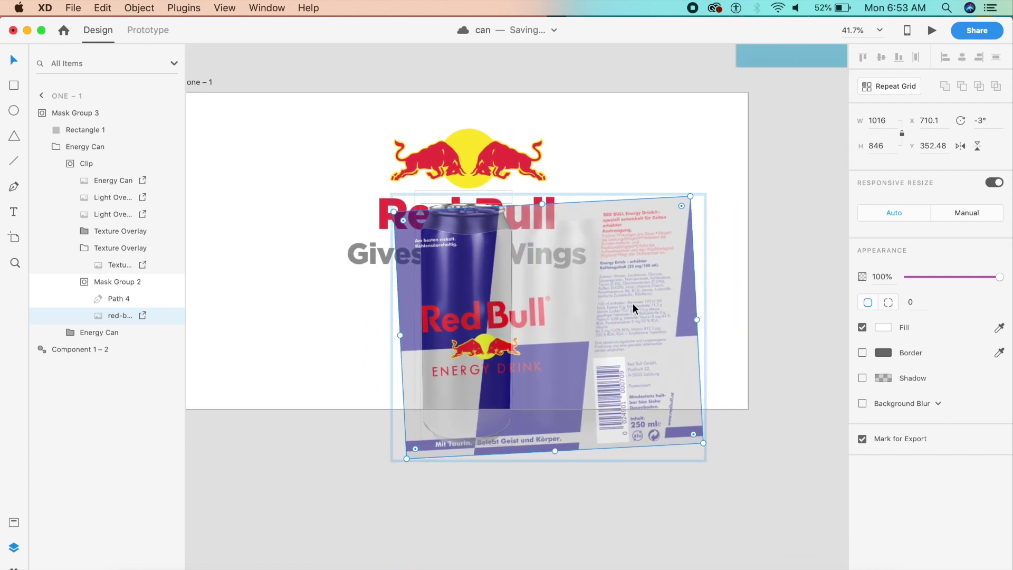
pyautogui.moveTo(617, 300); pyautogui.dragTo(814, 288)
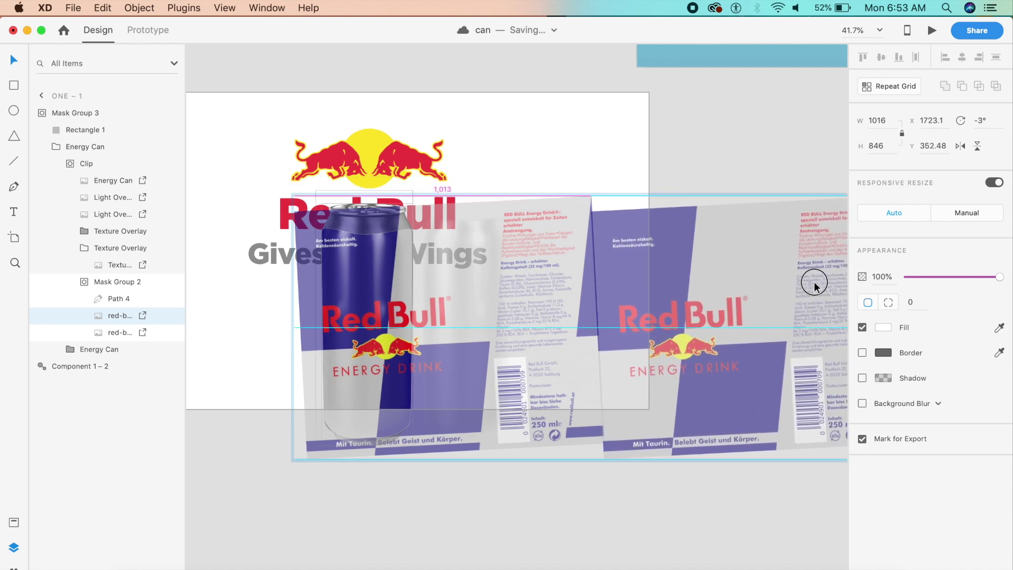
pyautogui.moveTo(814, 285); pyautogui.dragTo(814, 285)
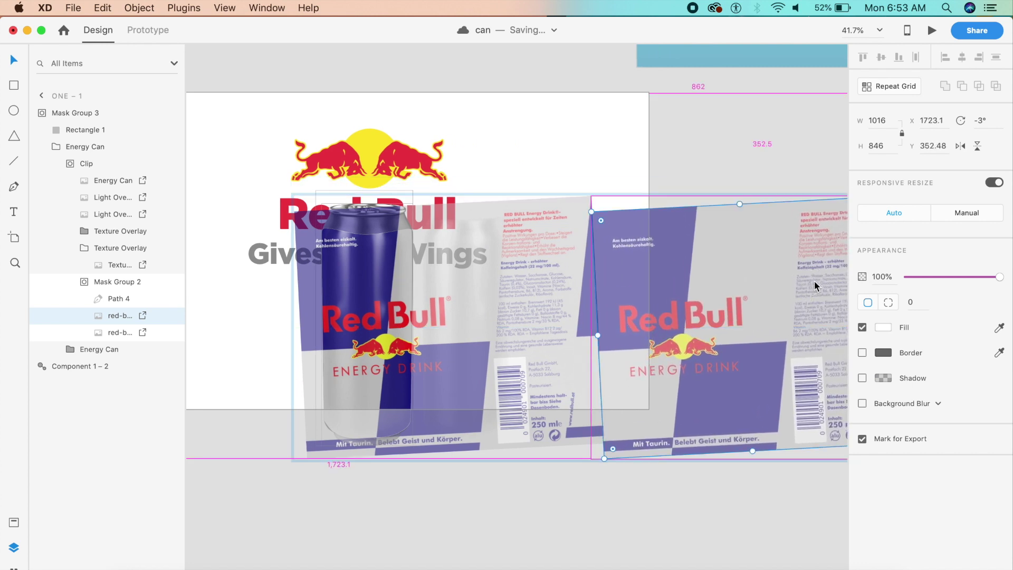
# Move both label images left together across the can to X -370.9.
pyautogui.click(553, 311)
pyautogui.moveTo(663, 300); pyautogui.dragTo(351, 315)
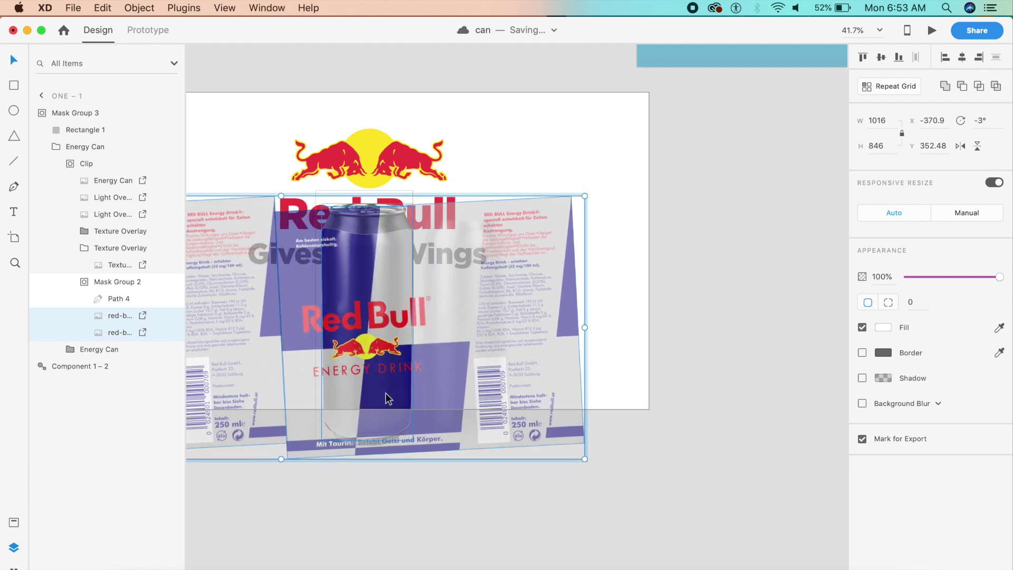
pyautogui.hscroll(-5, 388, 398)
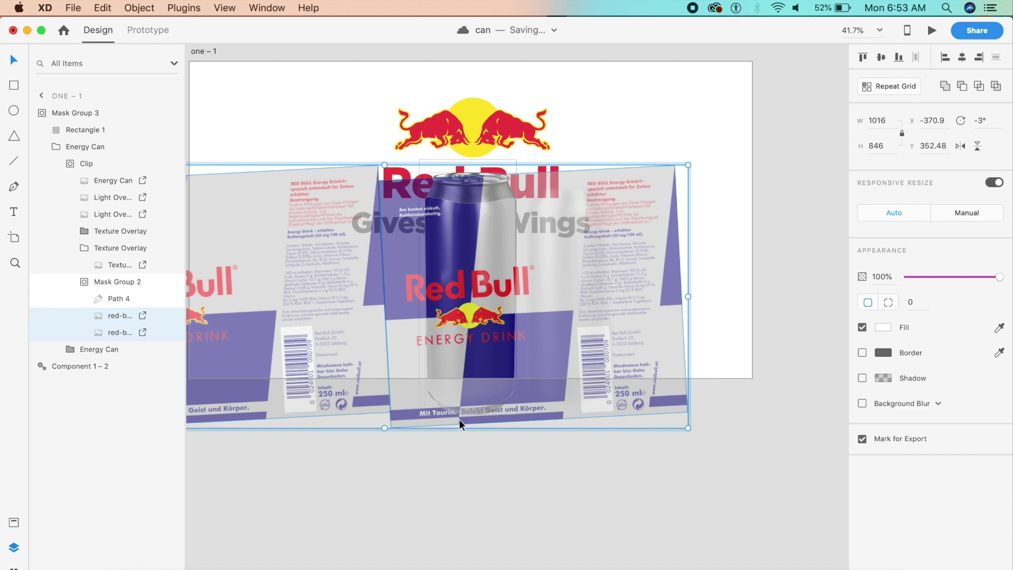
pyautogui.click(402, 454)
# Add copies of the two side-by-side label images to Mask Group 2 of the can on artboard one.
pyautogui.hscroll(-10, 376, 482)
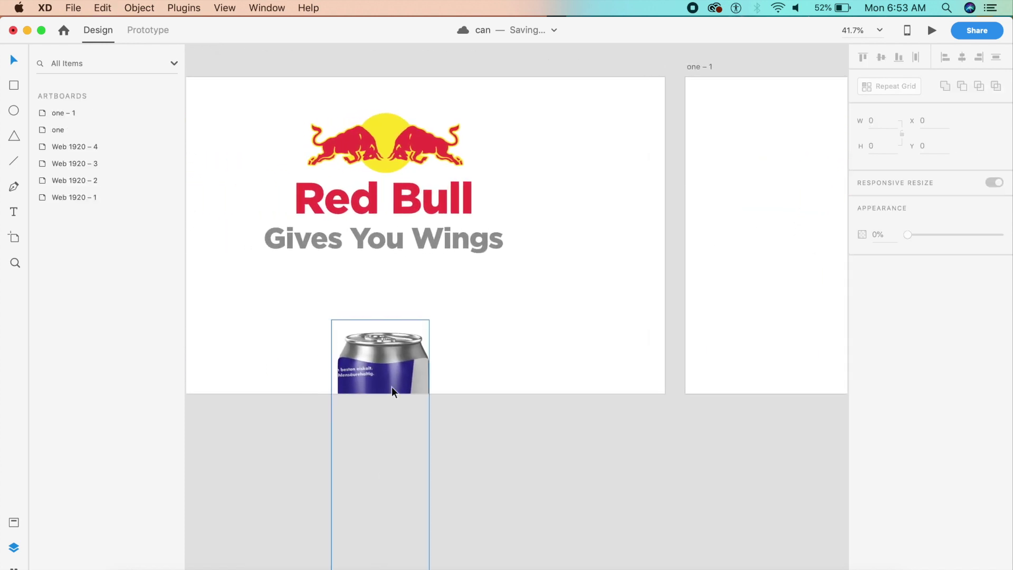
pyautogui.doubleClick(396, 378)
pyautogui.doubleClick(397, 376)
pyautogui.doubleClick(396, 379)
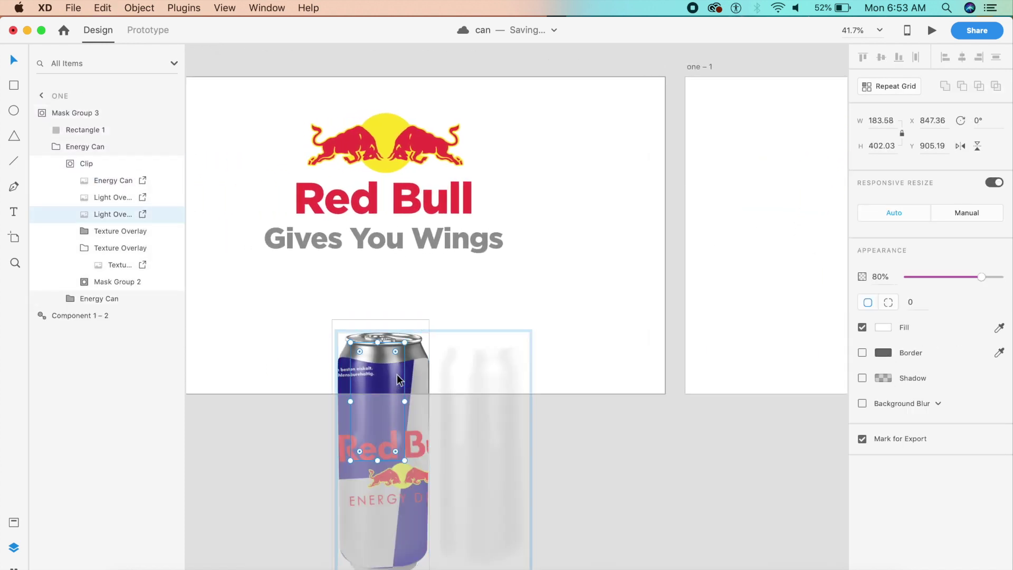
pyautogui.click(75, 281)
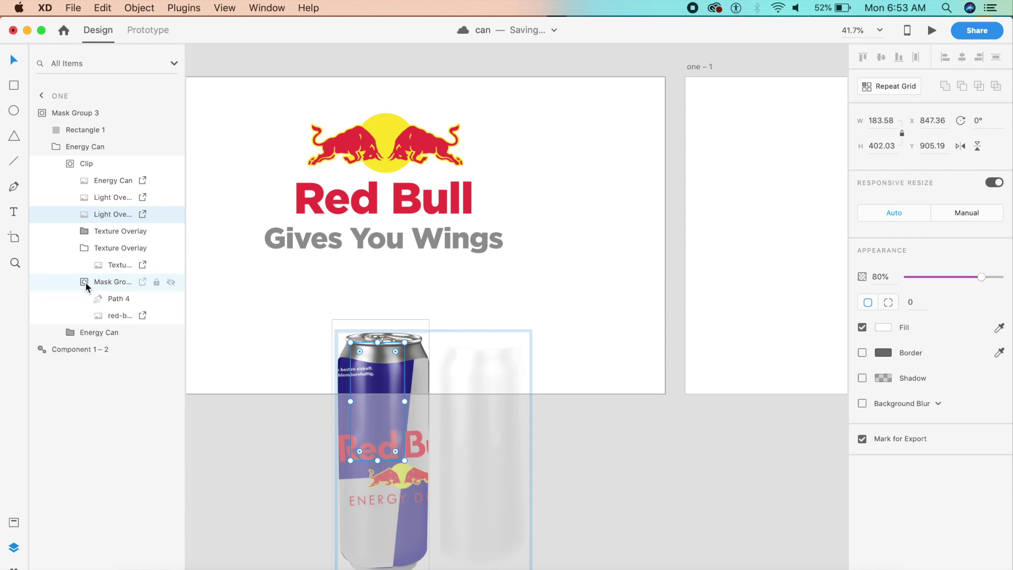
pyautogui.click(95, 315)
pyautogui.scroll(-5, 388, 386)
pyautogui.press('super+d')
pyautogui.press('super+d')
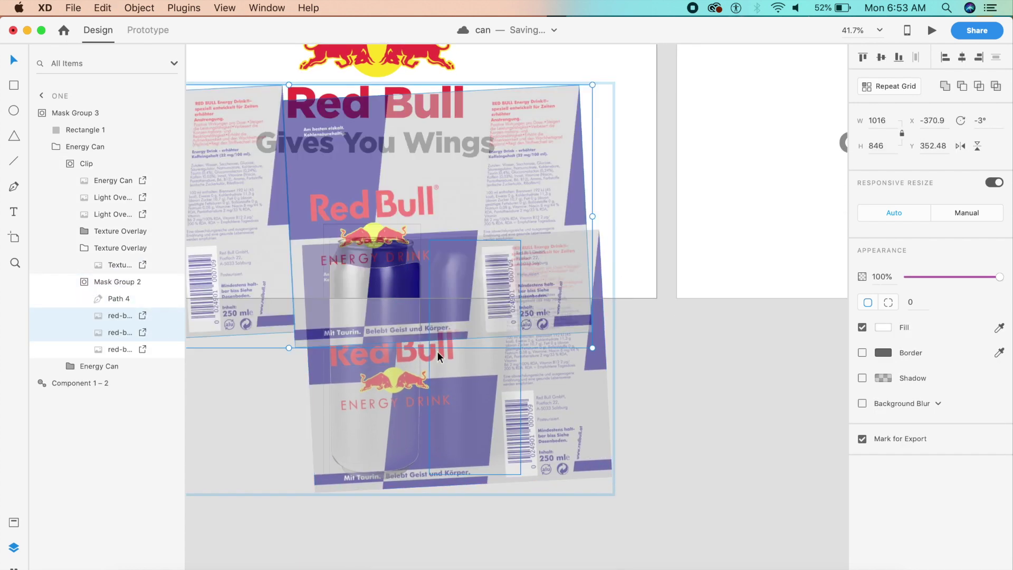
# Move the two added label images over the original label on artboard one's can, and delete the original.
pyautogui.moveTo(267, 143); pyautogui.dragTo(584, 287)
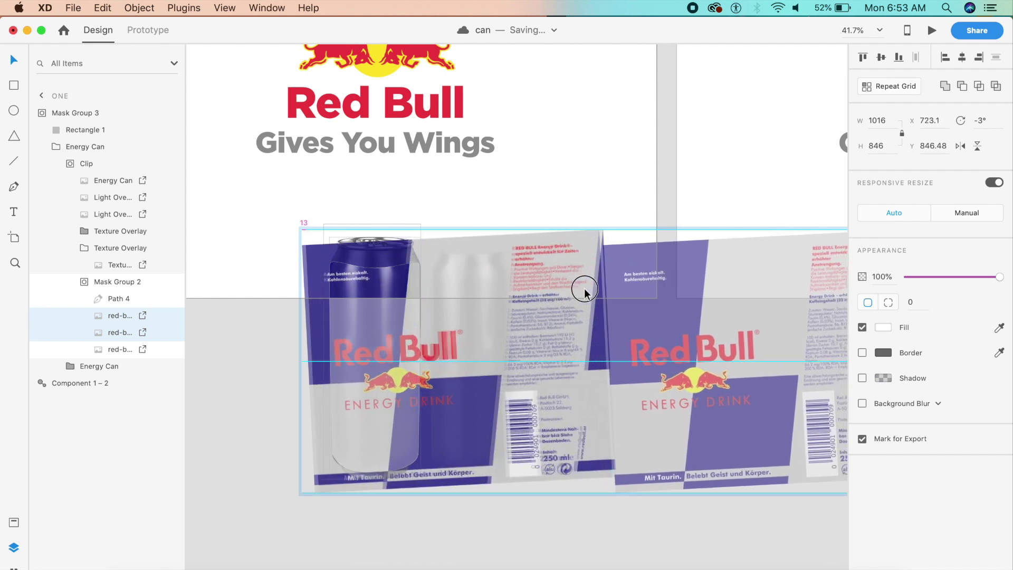
pyautogui.click(305, 275)
pyautogui.press('Delete')
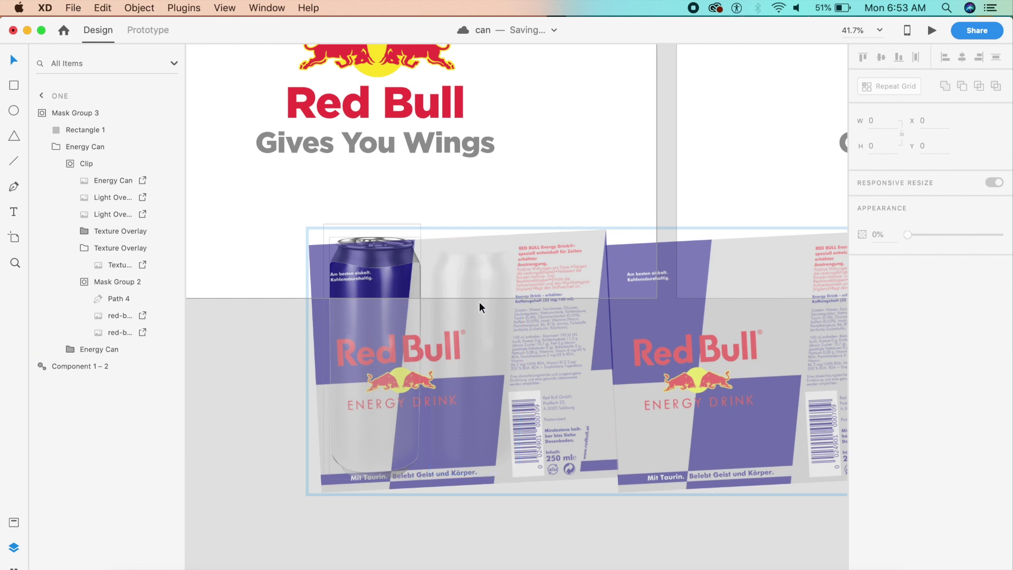
pyautogui.click(455, 496)
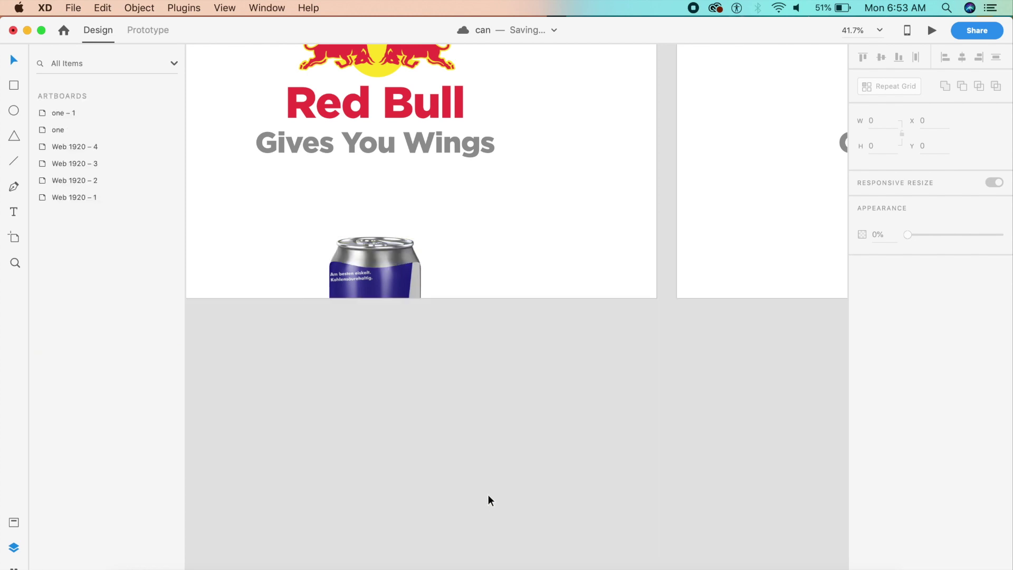
# Examine the nested layers of the can on artboard one – 1, including its Texture Overlay groups, Mask Group 2 and Energy Can group.
pyautogui.scroll(3, 396, 258)
pyautogui.hscroll(2, 396, 259)
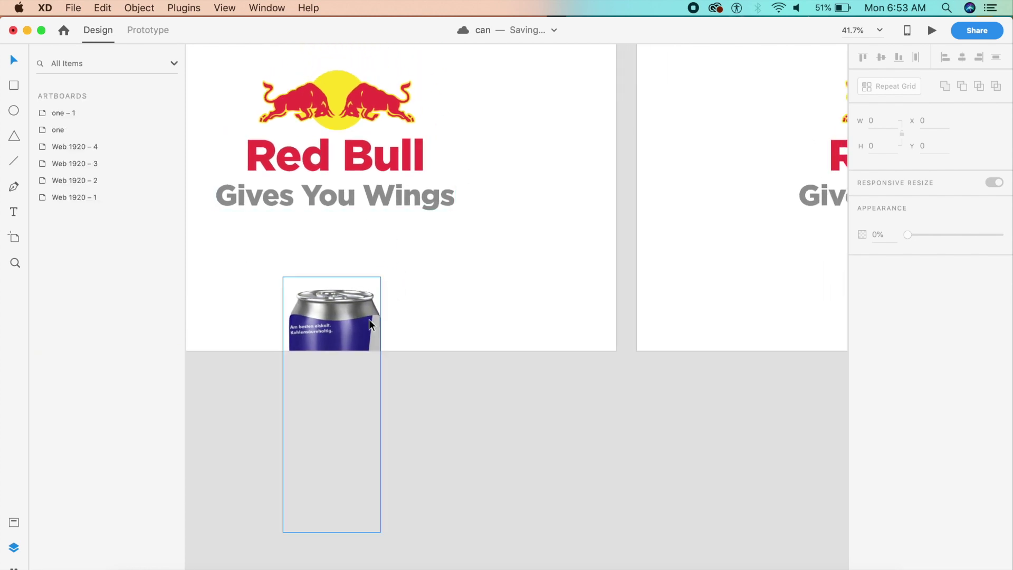
pyautogui.hscroll(5, 509, 309)
pyautogui.scroll(2, 509, 309)
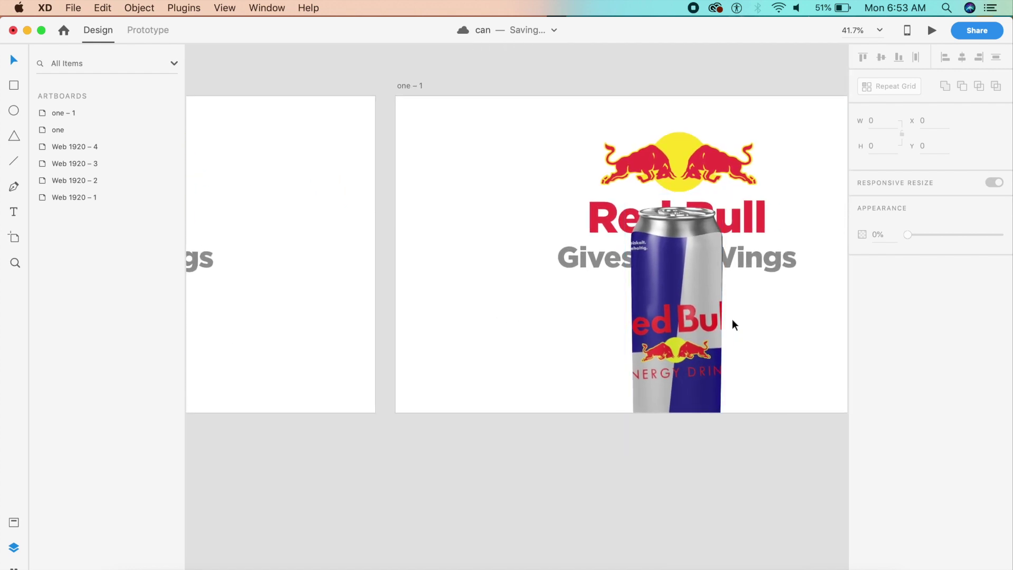
pyautogui.scroll(5, 702, 317)
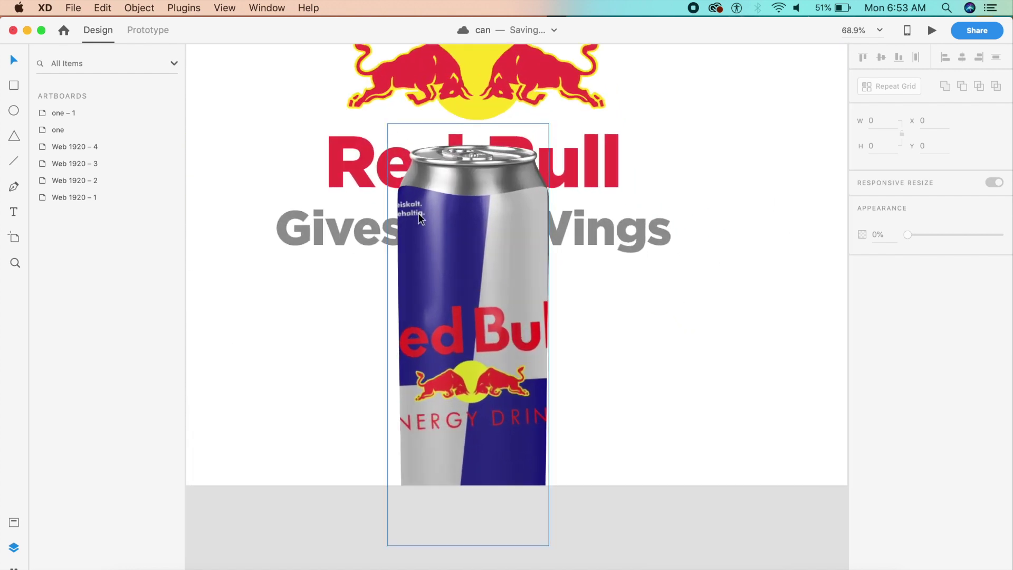
pyautogui.doubleClick(461, 225)
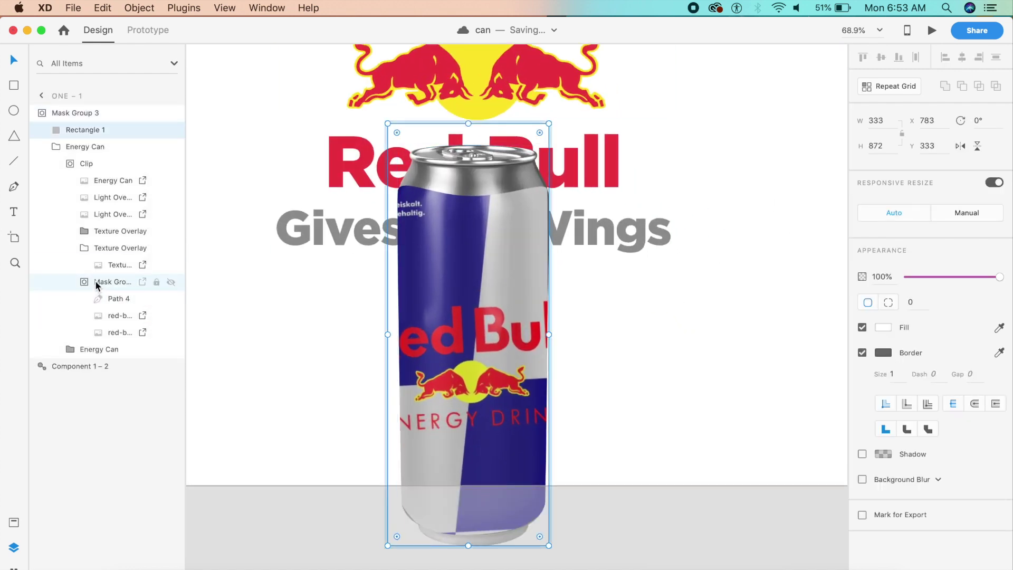
pyautogui.click(79, 252)
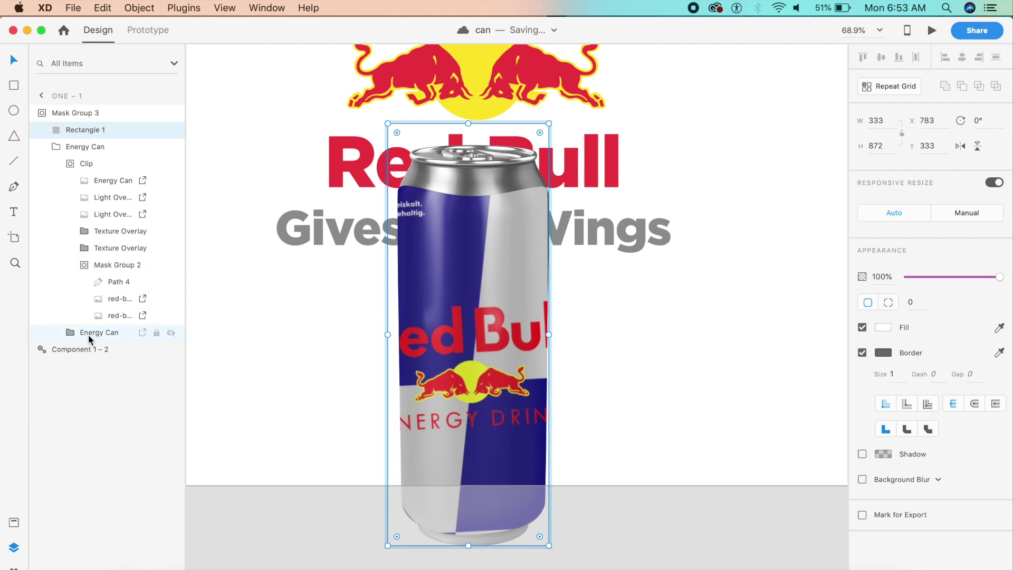
pyautogui.click(80, 336)
pyautogui.click(79, 335)
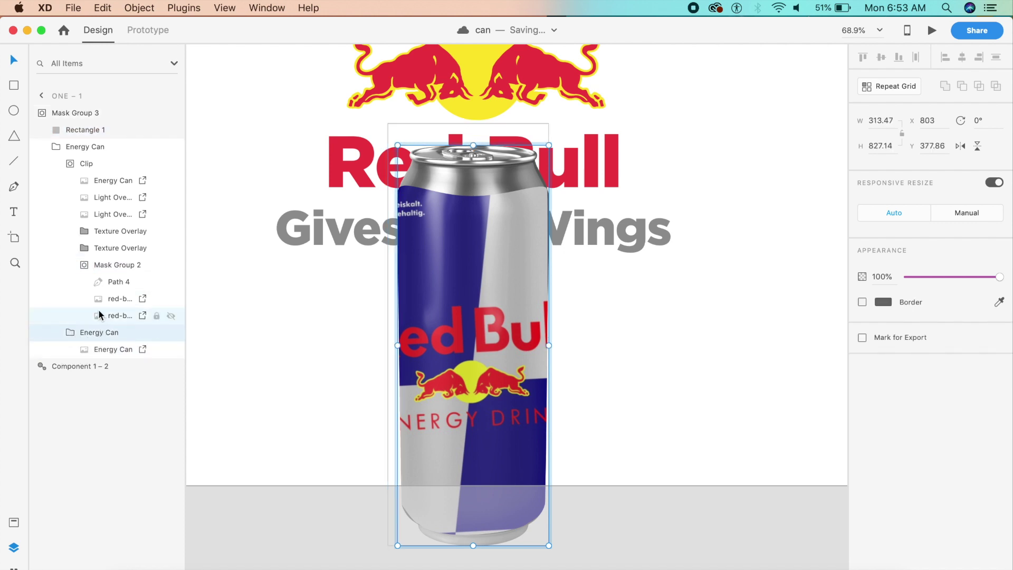
pyautogui.click(85, 231)
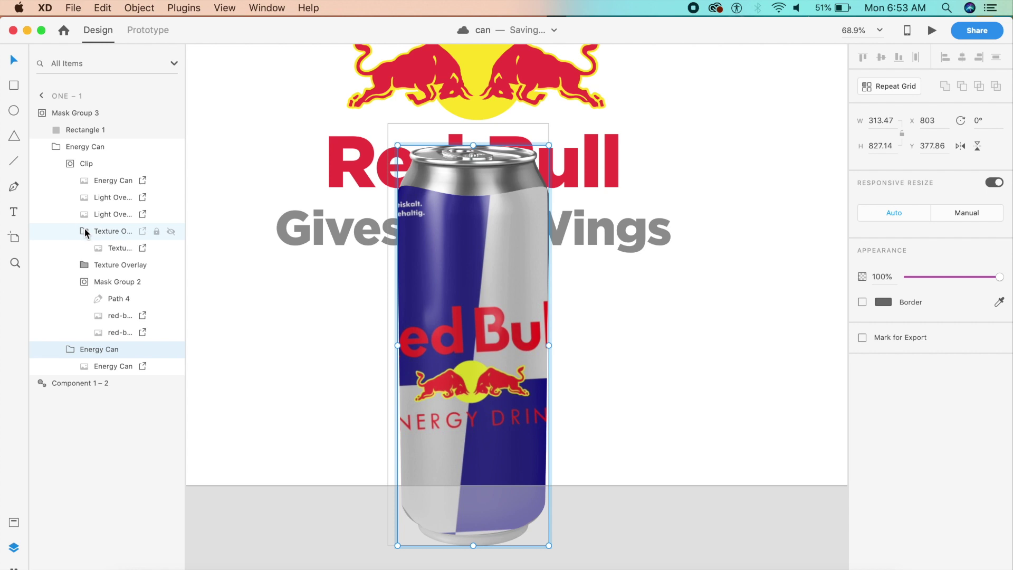
pyautogui.click(91, 263)
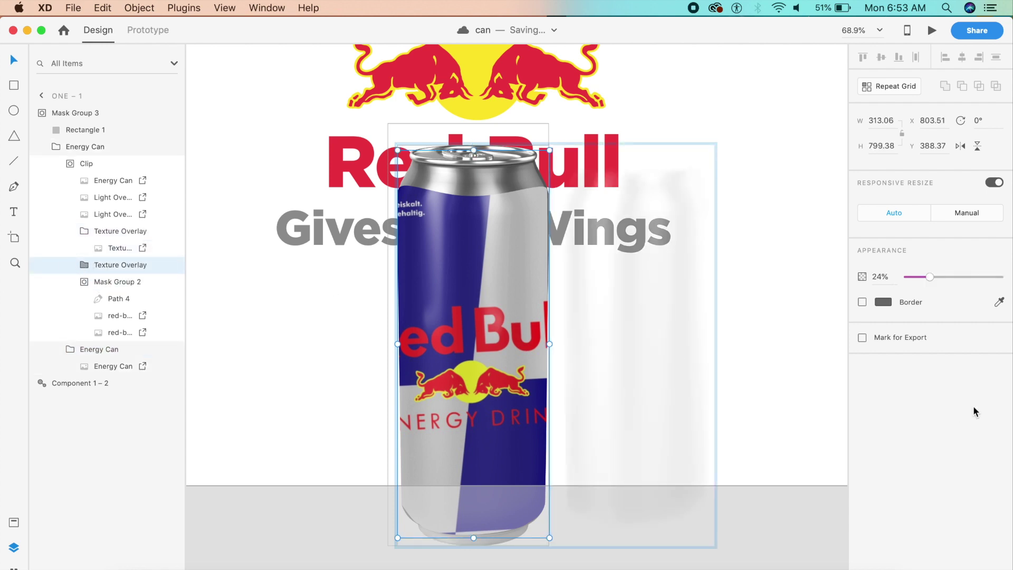
# Move both Light Overlays and both Texture Overlays together left on artboard one – 1's can, to X 448.51.
pyautogui.click(664, 319)
pyautogui.keyDown('shift'); pyautogui.click(673, 376); pyautogui.keyUp('shift')
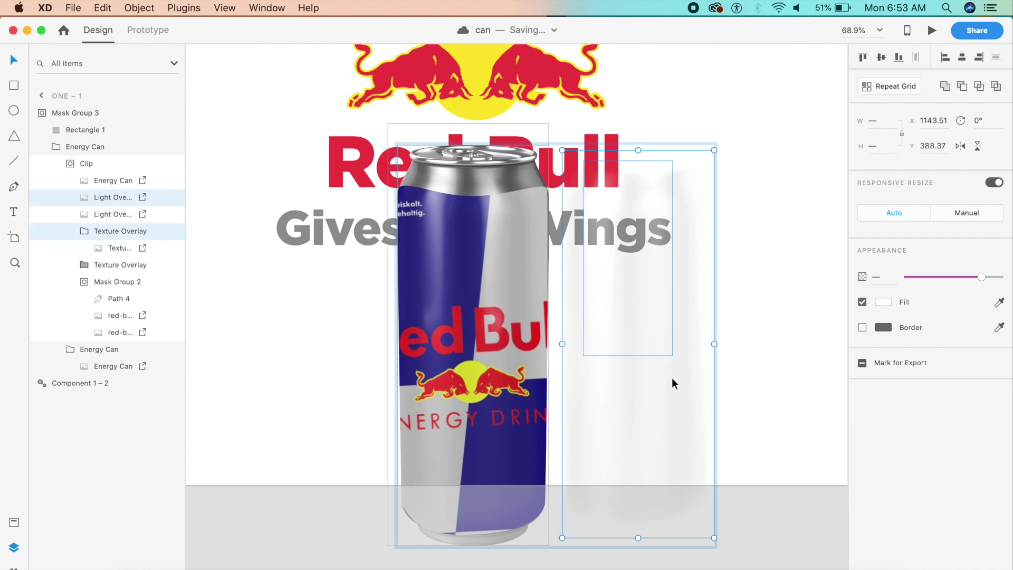
pyautogui.keyDown('shift'); pyautogui.click(455, 243); pyautogui.keyUp('shift')
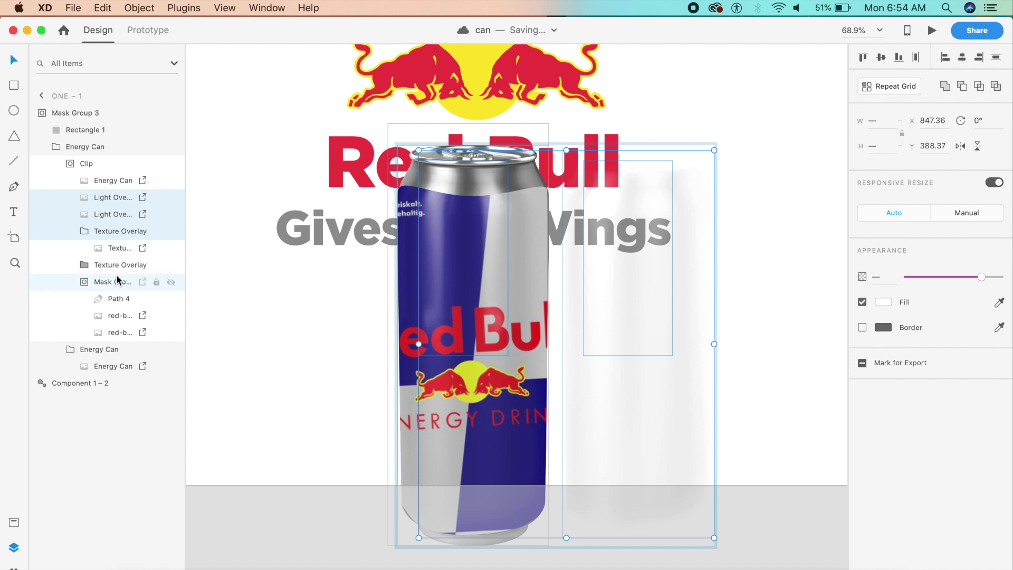
pyautogui.keyDown('shift'); pyautogui.click(54, 269); pyautogui.keyUp('shift')
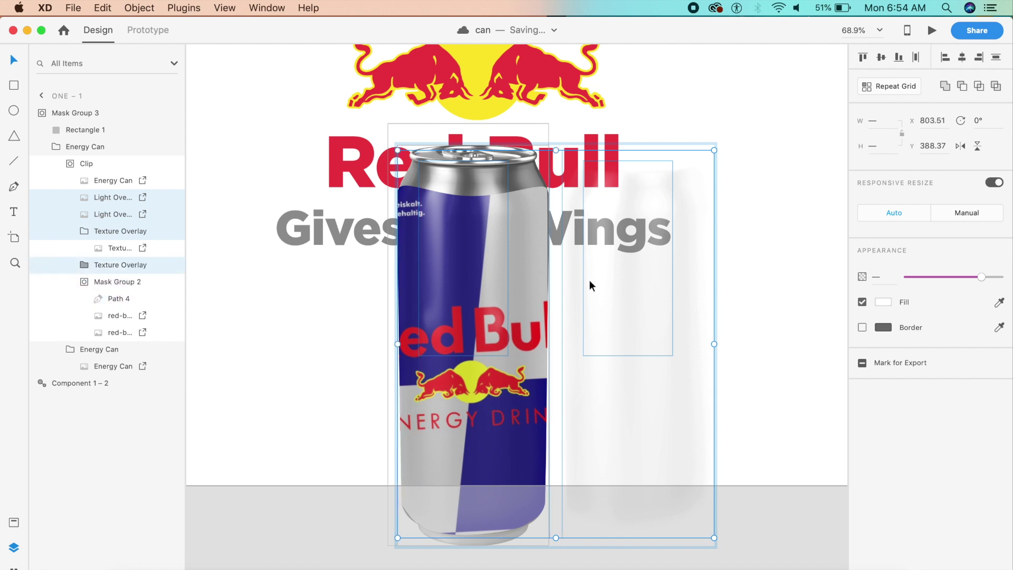
pyautogui.hotkey('shift', 'Left')
pyautogui.hotkey('shift', 'Left')
pyautogui.hotkey('shift', 'Left')
pyautogui.hotkey('shift', 'Left')
pyautogui.hotkey('shift', 'Left')
pyautogui.hotkey('shift', 'Left')
pyautogui.hotkey('shift', 'Left')
pyautogui.hotkey('shift', 'Left')
pyautogui.hotkey('shift', 'Left')
pyautogui.hotkey('shift', 'Left')
pyautogui.hotkey('shift', 'Left')
pyautogui.hotkey('shift', 'Left')
pyautogui.hotkey('shift', 'Left')
pyautogui.hotkey('shift', 'Left')
pyautogui.hotkey('shift', 'Left')
pyautogui.hotkey('shift', 'Left')
pyautogui.hotkey('shift', 'Left')
pyautogui.hotkey('shift', 'Left')
pyautogui.hotkey('shift', 'Left')
pyautogui.hotkey('shift', 'Left')
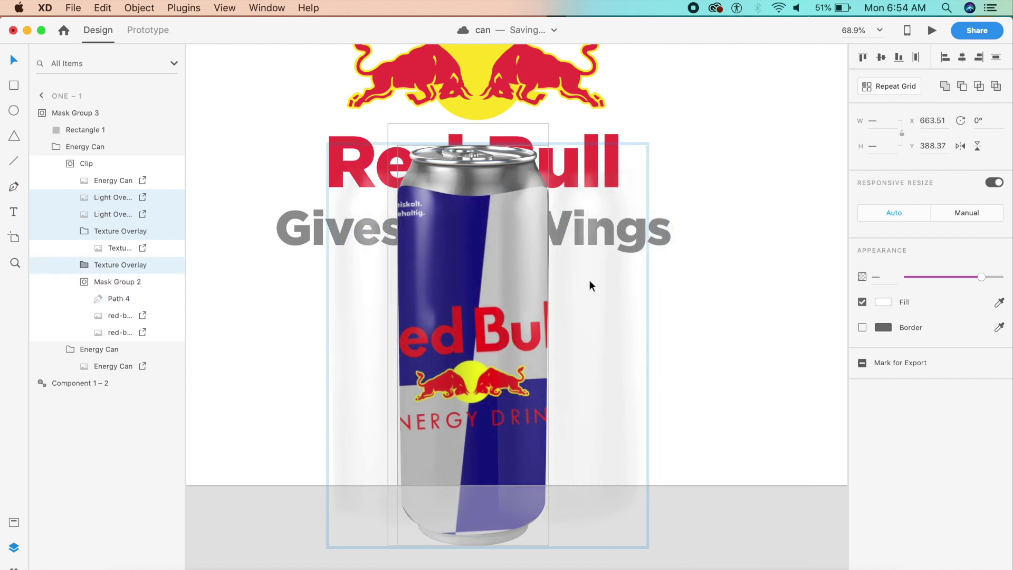
pyautogui.hotkey('shift', 'Left')
pyautogui.hotkey('shift', 'Left')
pyautogui.hotkey('shift', 'Left')
pyautogui.hotkey('shift', 'Left')
pyautogui.hotkey('shift', 'Left')
pyautogui.hotkey('shift', 'Left')
pyautogui.hotkey('shift', 'Left')
pyautogui.hotkey('shift', 'Left')
pyautogui.press('Left')
pyautogui.press('Left')
pyautogui.press('Left')
pyautogui.press('Left')
pyautogui.press('Left')
pyautogui.press('Left')
pyautogui.press('Left')
pyautogui.press('Left')
pyautogui.press('Left')
pyautogui.press('Left')
pyautogui.press('Left')
pyautogui.press('Left')
pyautogui.press('Left')
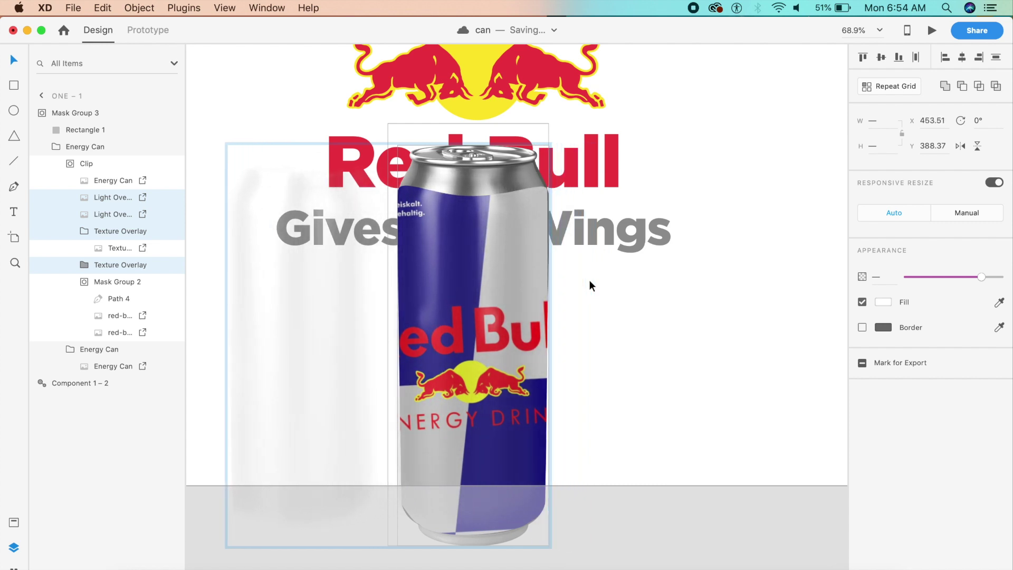
pyautogui.press('Left')
pyautogui.press('Left')
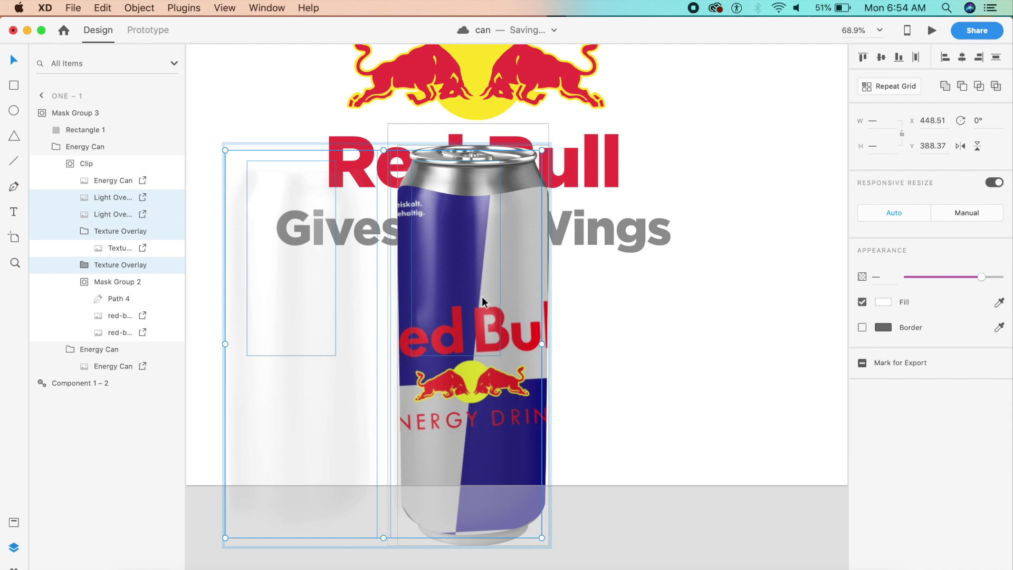
pyautogui.click(666, 344)
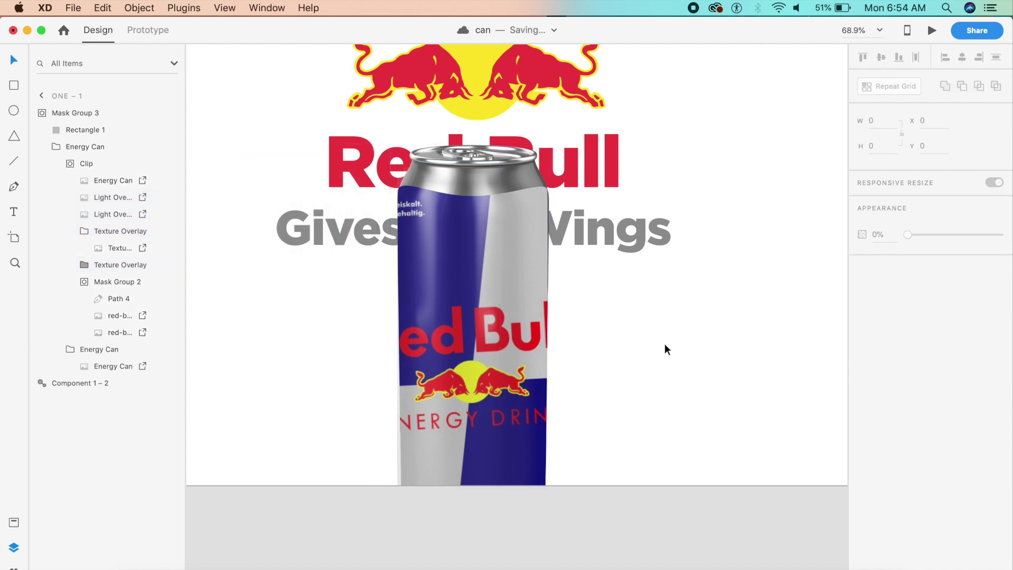
pyautogui.scroll(-8, 664, 343)
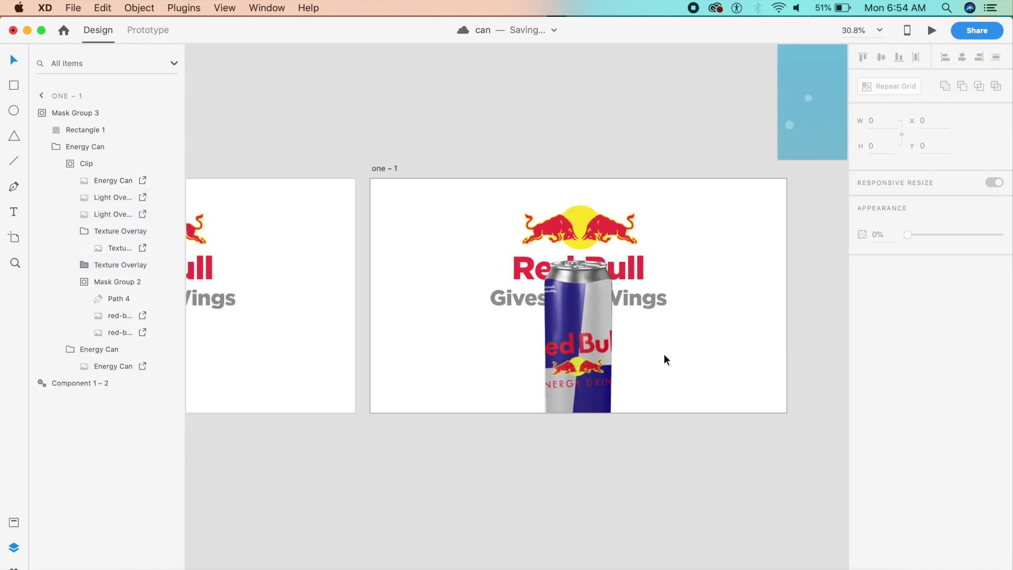
# Link artboard one to artboard one – 1 as a prototype interaction.
pyautogui.hscroll(-2, 664, 359)
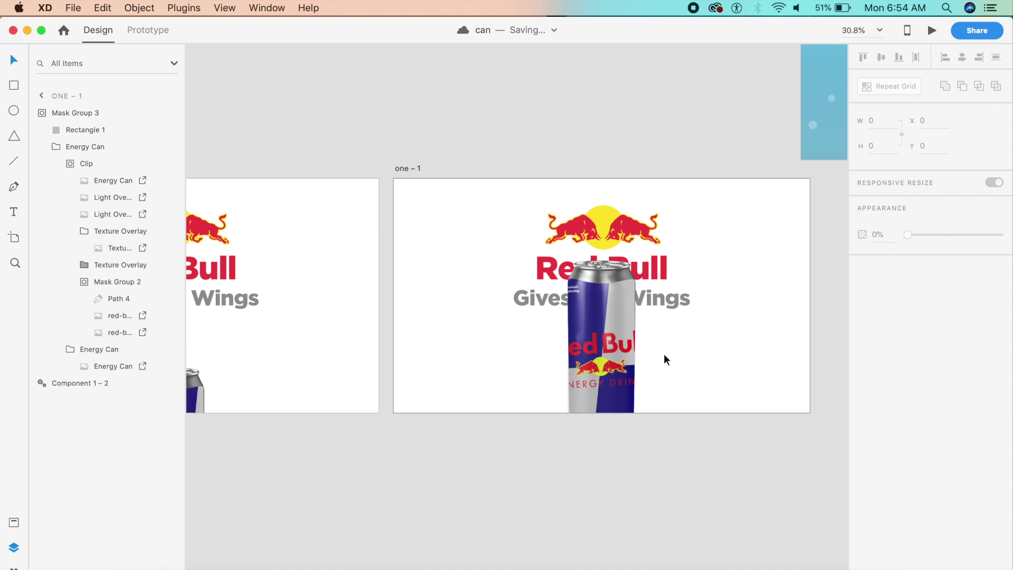
pyautogui.hscroll(-10, 664, 359)
pyautogui.scroll(-2, 664, 359)
pyautogui.click(441, 325)
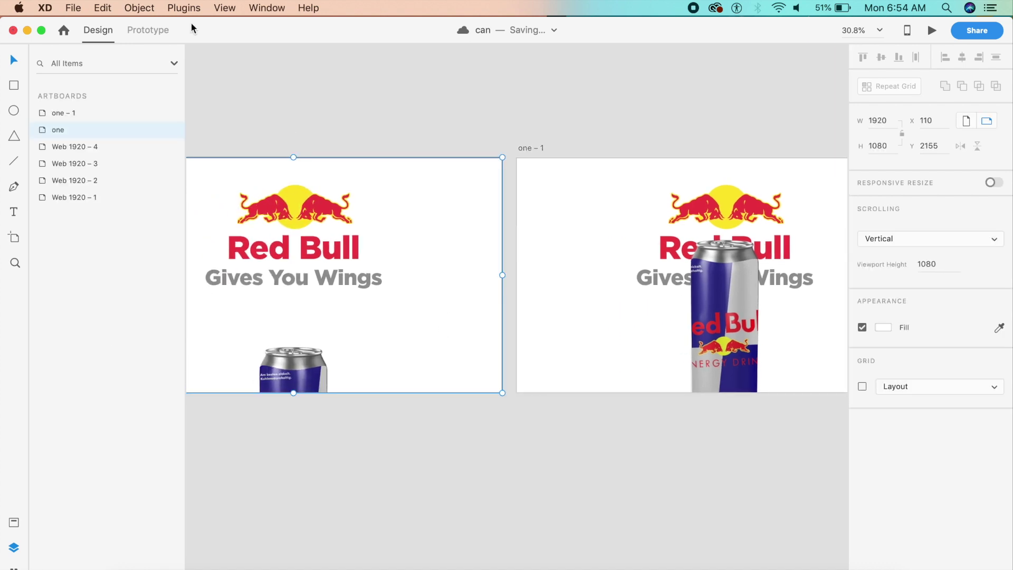
pyautogui.click(138, 31)
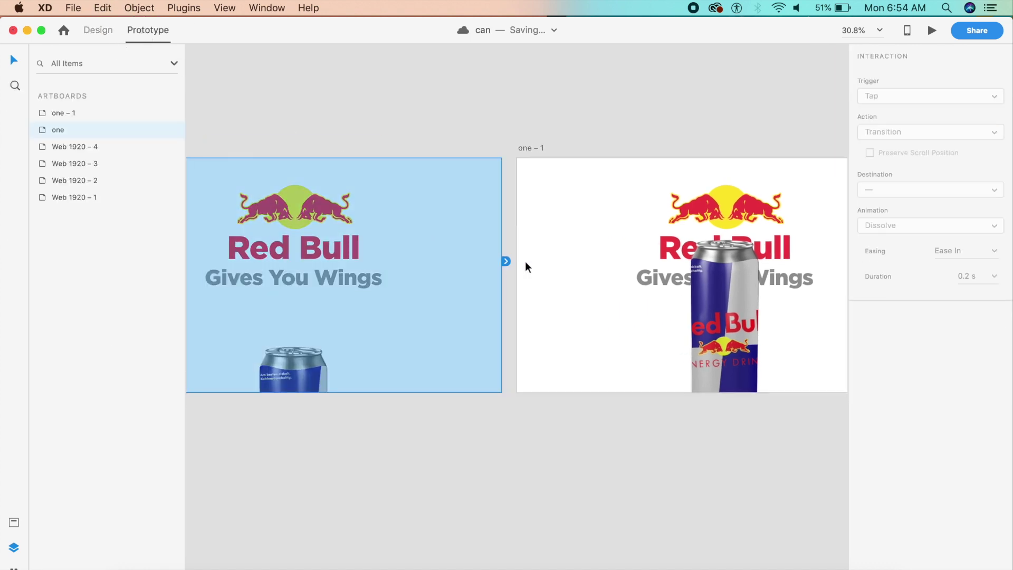
pyautogui.moveTo(506, 261); pyautogui.dragTo(592, 257)
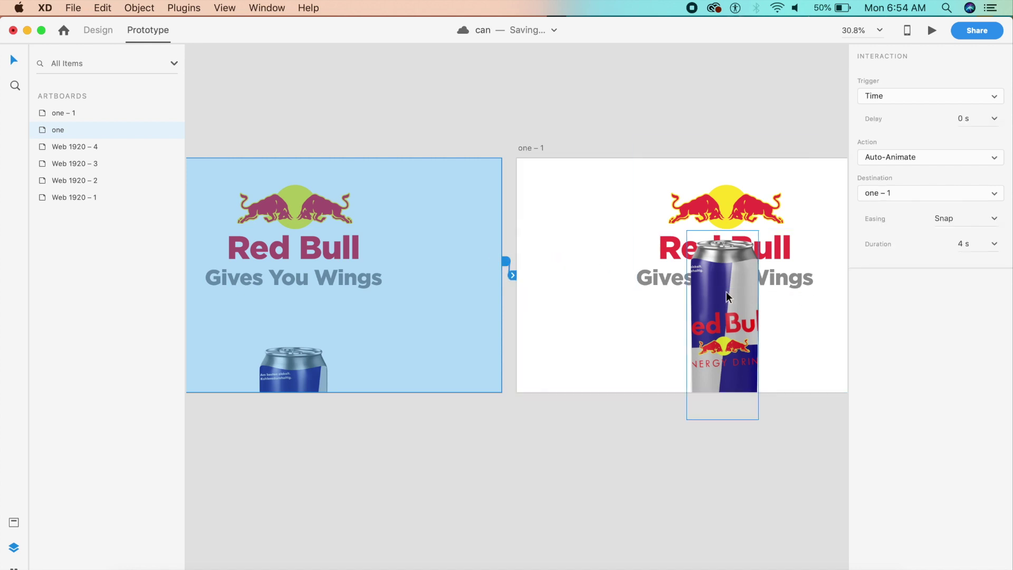
# Configure the interaction from artboard one with a Tap trigger, Auto-Animate action, Ease In-Out easing and a 3.5 s duration.
pyautogui.click(899, 99)
pyautogui.click(889, 72)
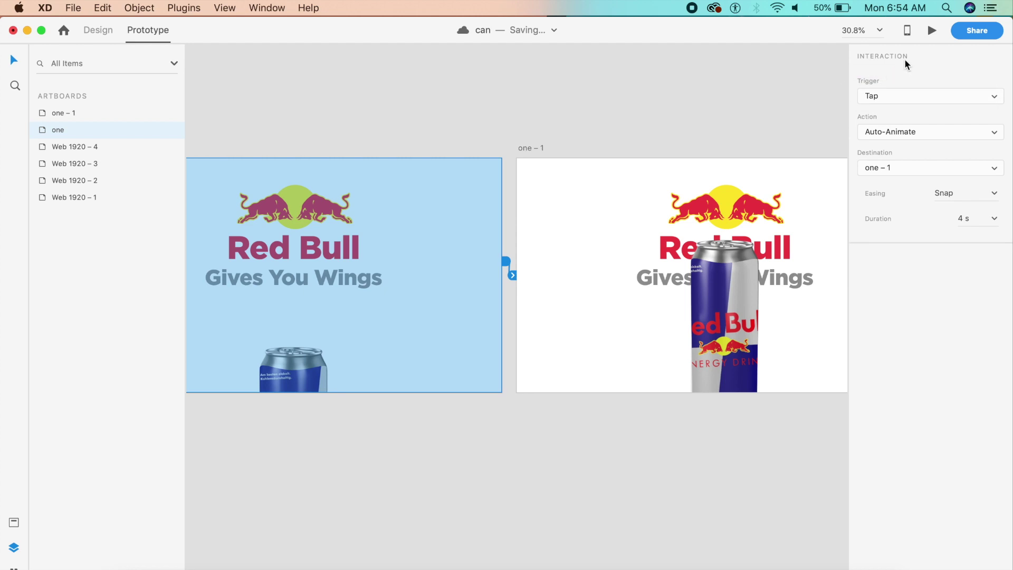
pyautogui.click(905, 94)
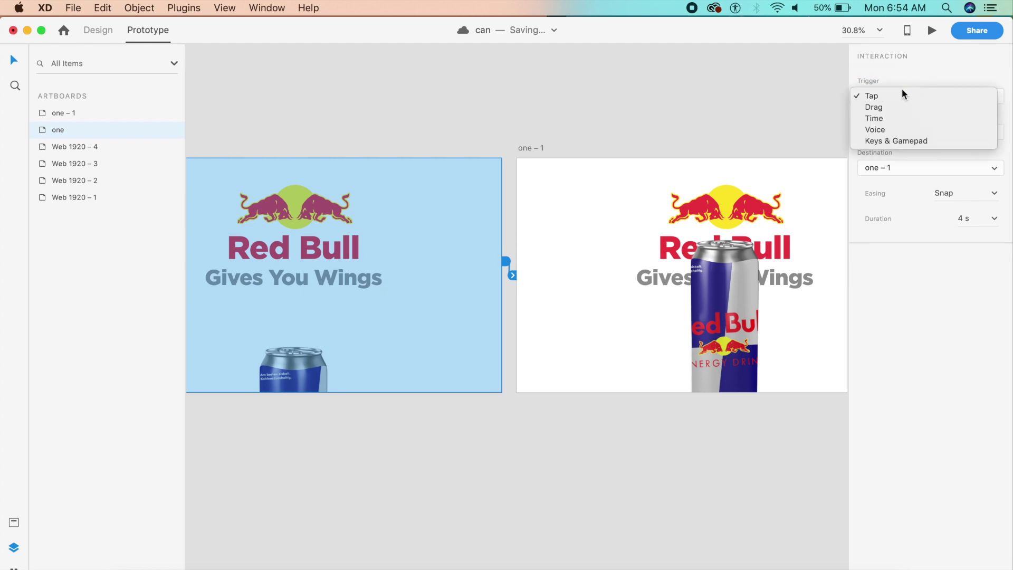
pyautogui.click(901, 95)
pyautogui.click(906, 134)
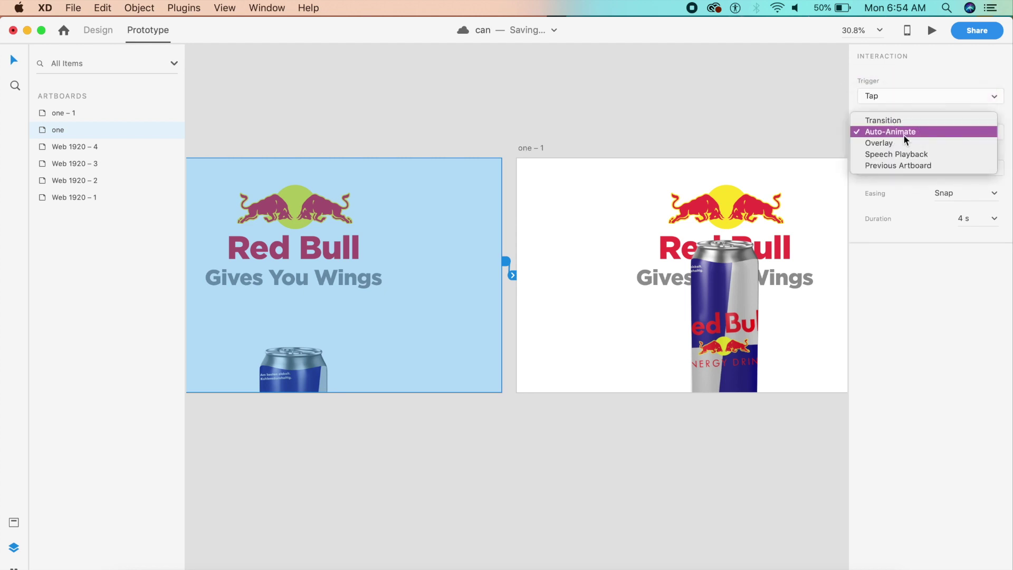
pyautogui.click(900, 135)
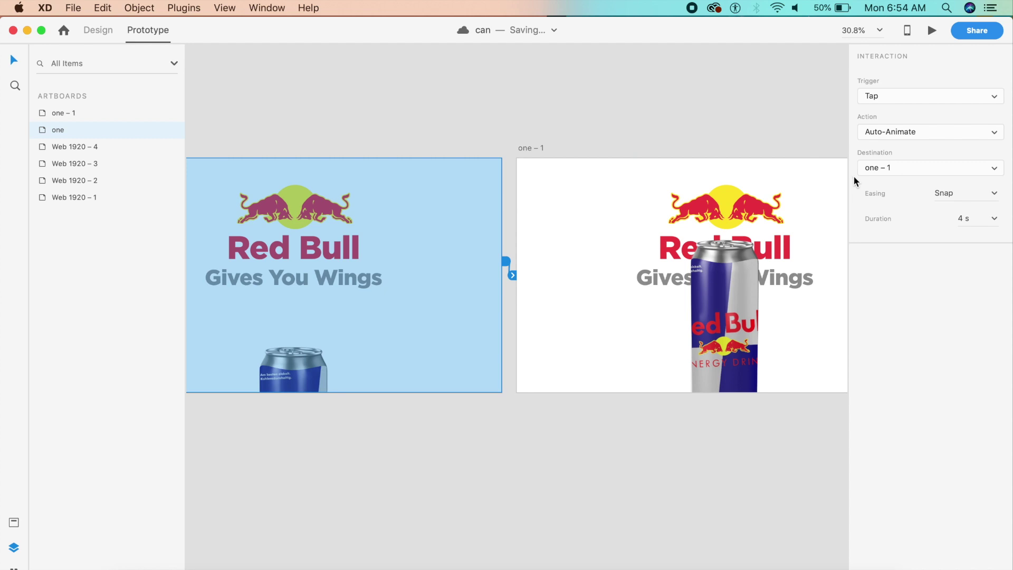
pyautogui.click(995, 196)
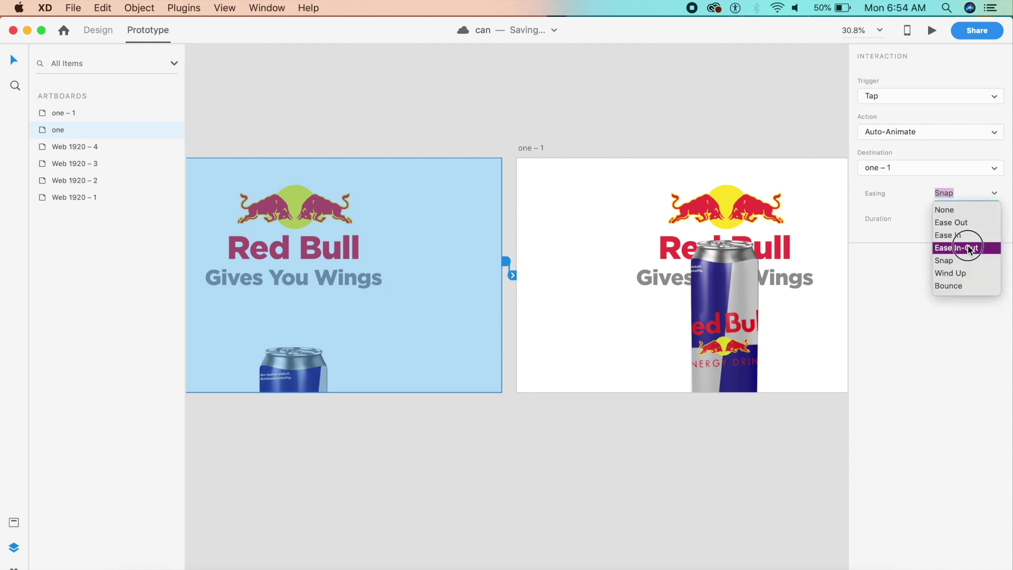
pyautogui.click(973, 248)
pyautogui.click(975, 218)
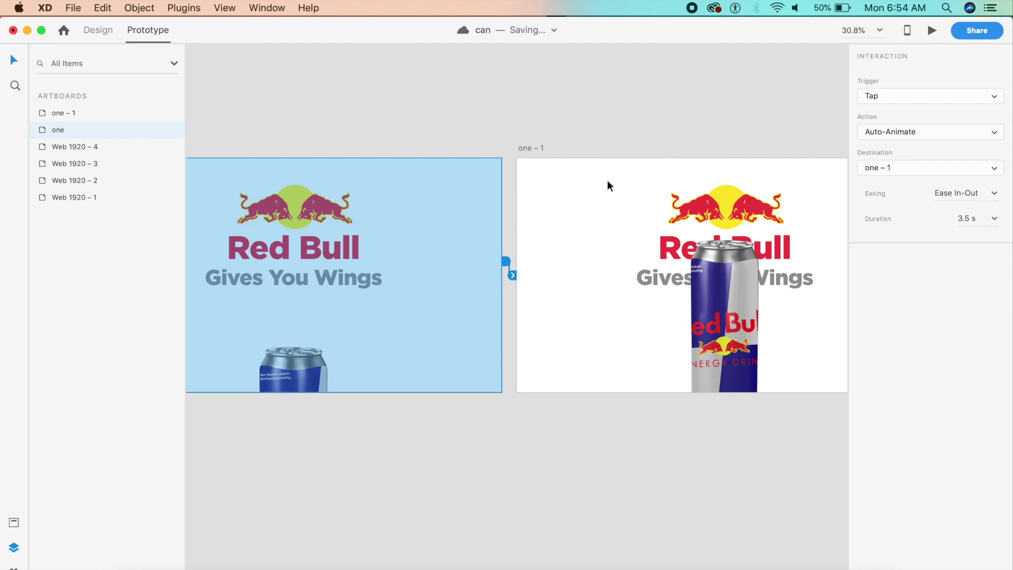
# Preview the prototype and play the tap transition from artboard one, closing the preview when done.
pyautogui.press('super+Return')
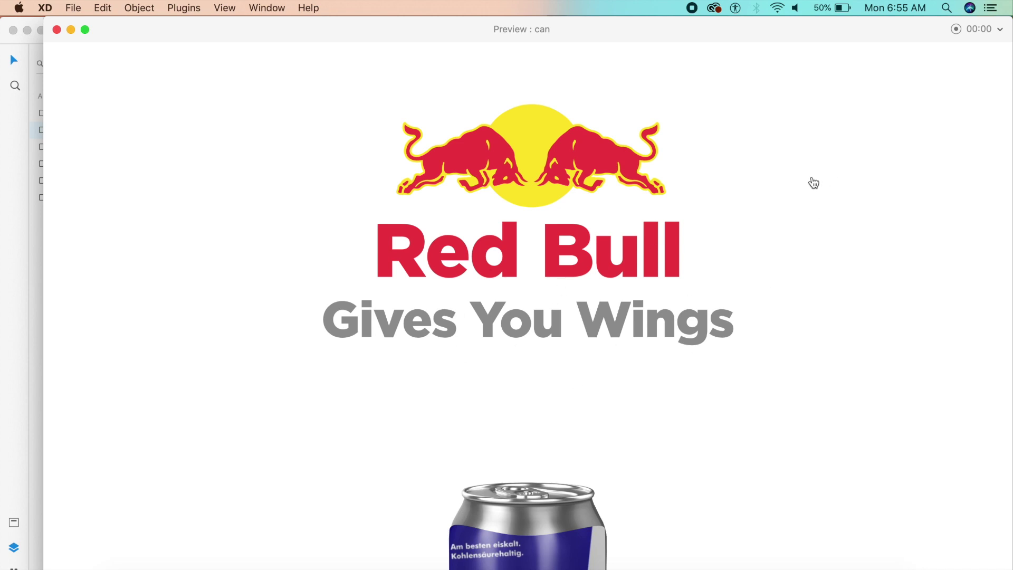
pyautogui.click(787, 184)
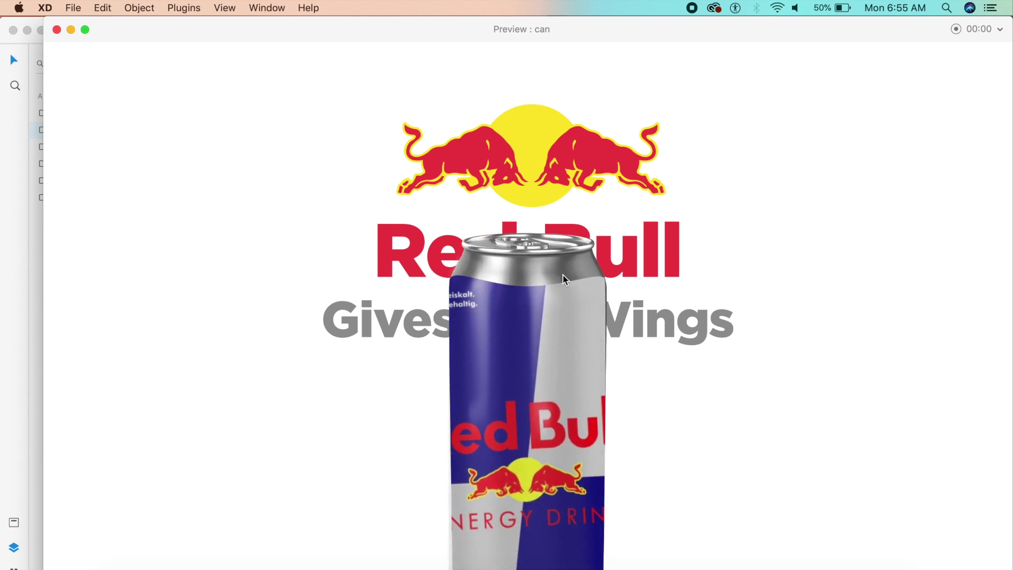
pyautogui.press('super+w')
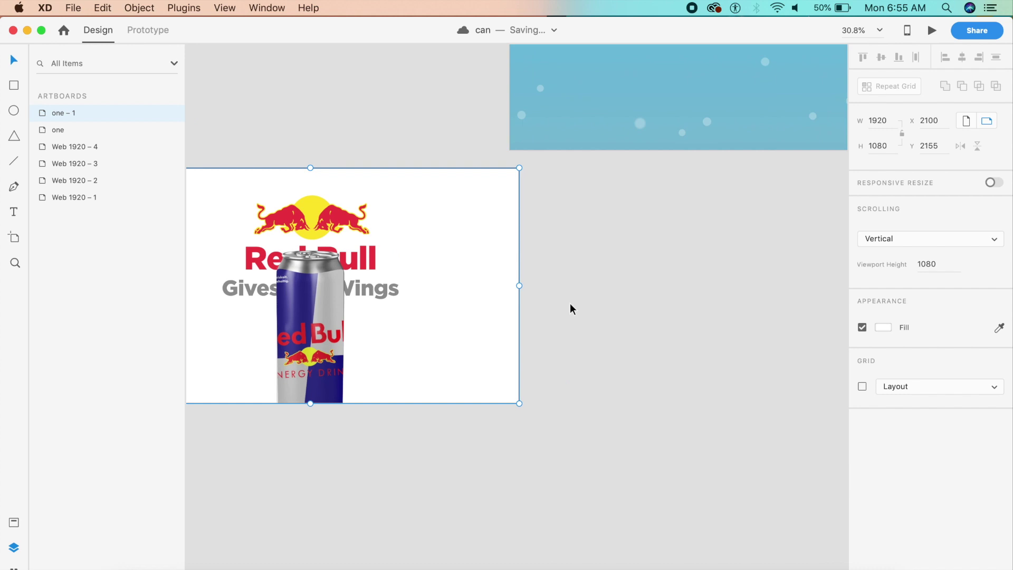
# Duplicate artboard one – 1 and tilt the copy's can to 135°, placing it over the logo at about X 582, Y 161.
pyautogui.press('super+d')
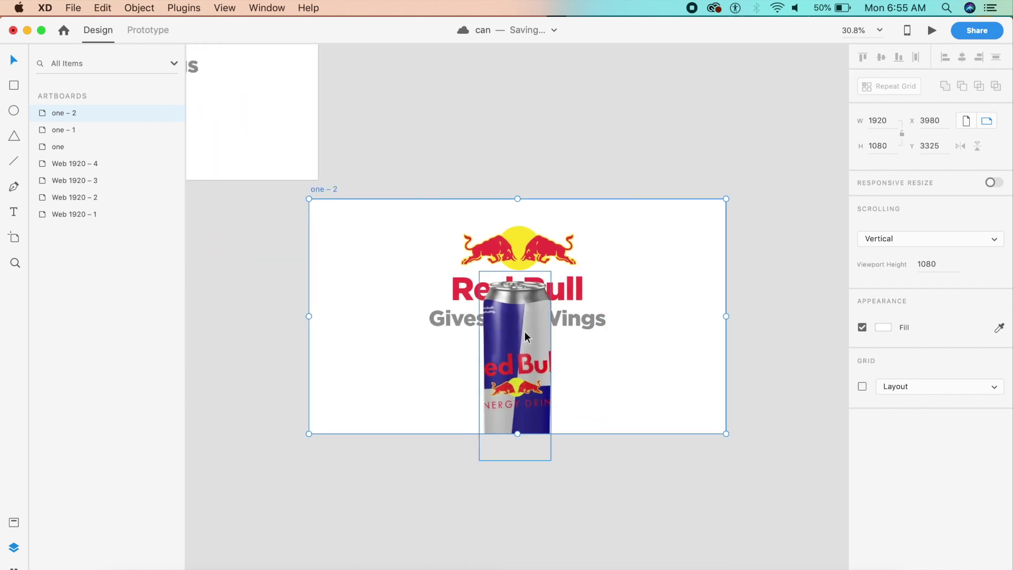
pyautogui.click(524, 333)
pyautogui.moveTo(553, 267); pyautogui.dragTo(495, 418)
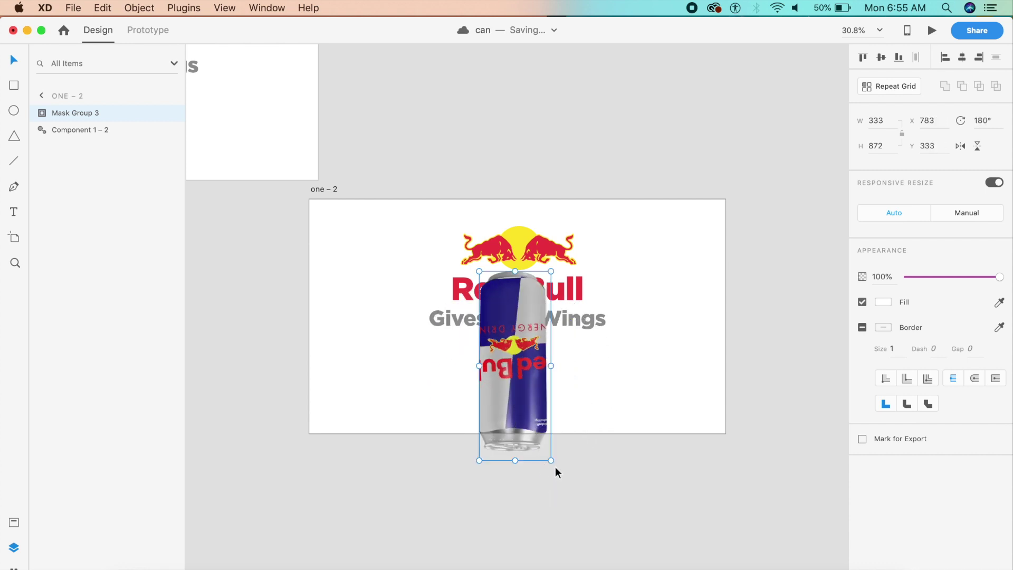
pyautogui.moveTo(559, 459); pyautogui.dragTo(599, 414)
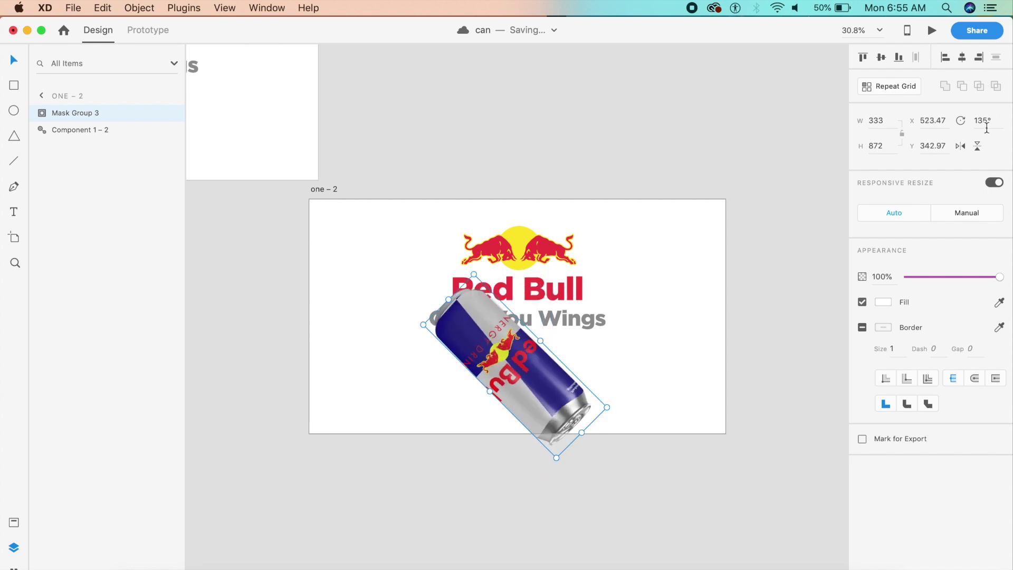
pyautogui.moveTo(532, 369); pyautogui.dragTo(543, 326)
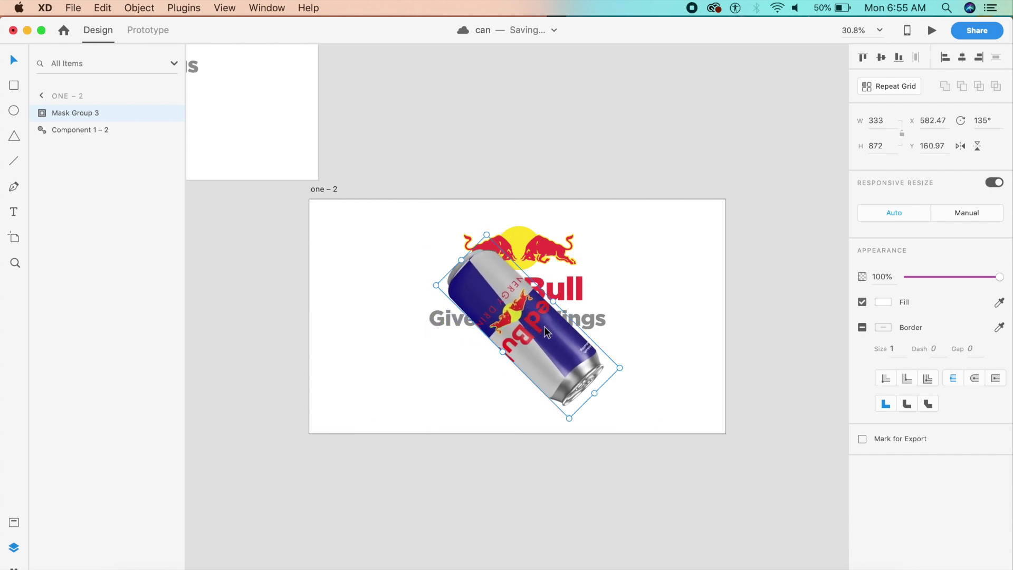
pyautogui.click(683, 346)
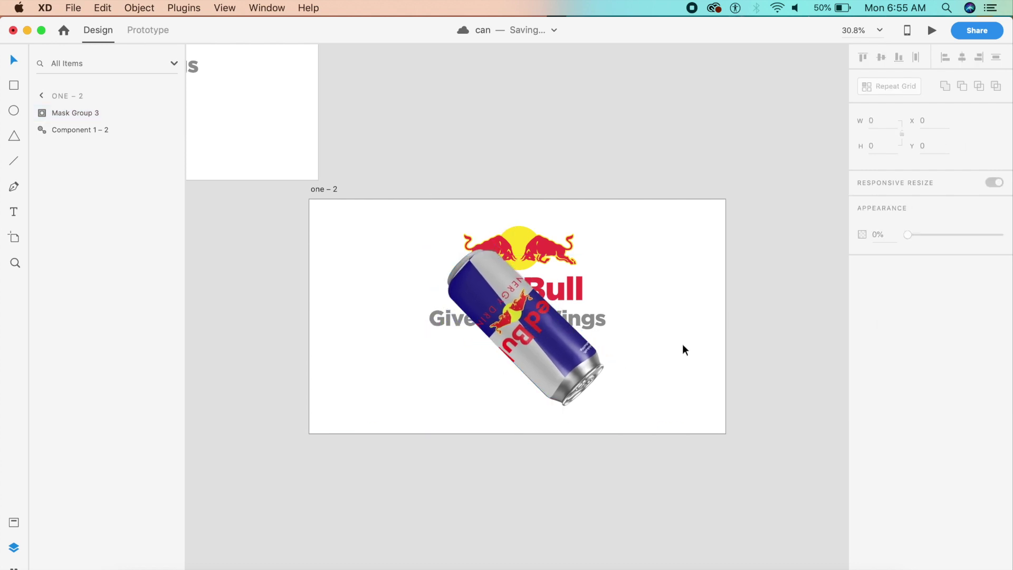
# Duplicate artboard one – 2 beside itself and extend the copy's lower edge downward beyond the viewport height.
pyautogui.click(683, 346)
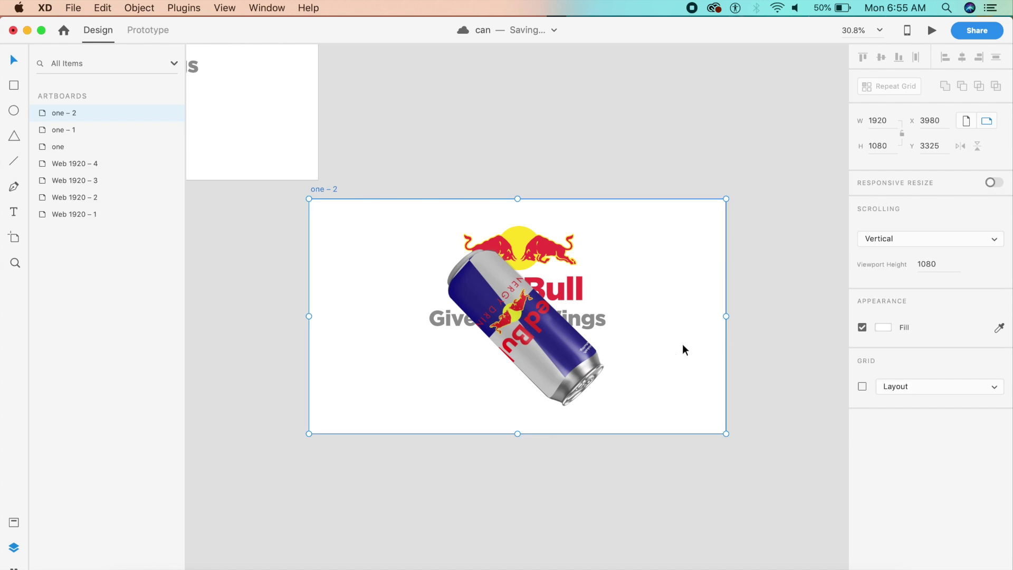
pyautogui.hscroll(-3, 682, 348)
pyautogui.scroll(-1, 682, 348)
pyautogui.moveTo(607, 398); pyautogui.dragTo(607, 503)
pyautogui.scroll(-5, 606, 492)
pyautogui.moveTo(605, 275); pyautogui.dragTo(602, 261)
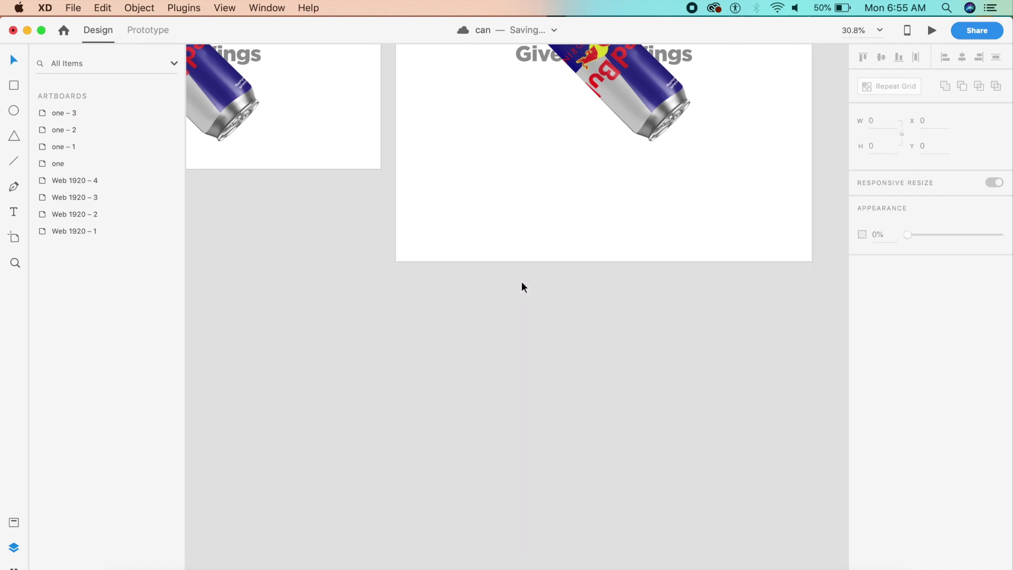
# Draw a closed wavy-topped water shape, about 2220 by 530, across the lower part of artboard one – 3 with the Pen tool.
pyautogui.press('p')
pyautogui.scroll(1, 488, 281)
pyautogui.scroll(3, 489, 281)
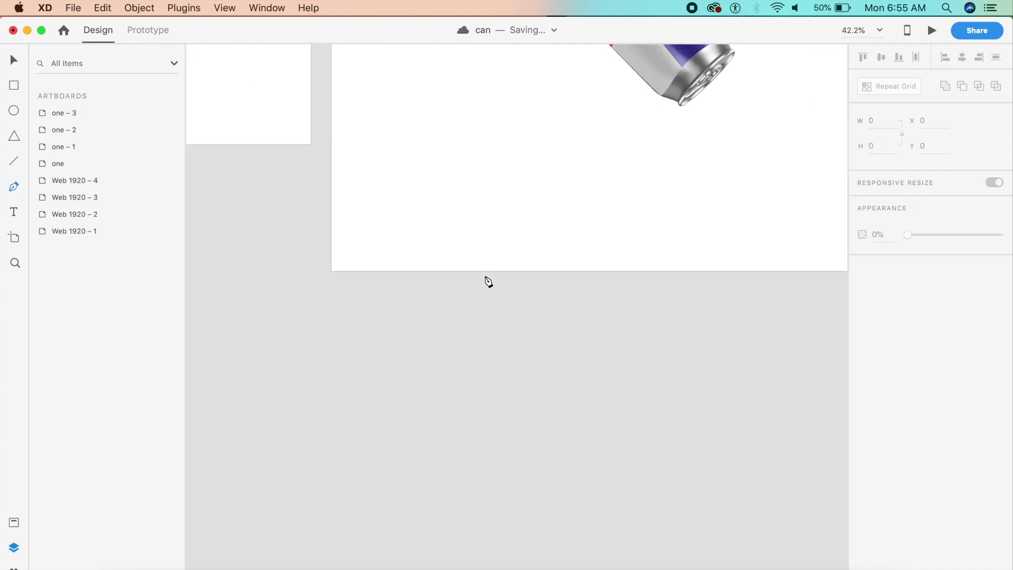
pyautogui.scroll(1, 237, 346)
pyautogui.click(253, 337)
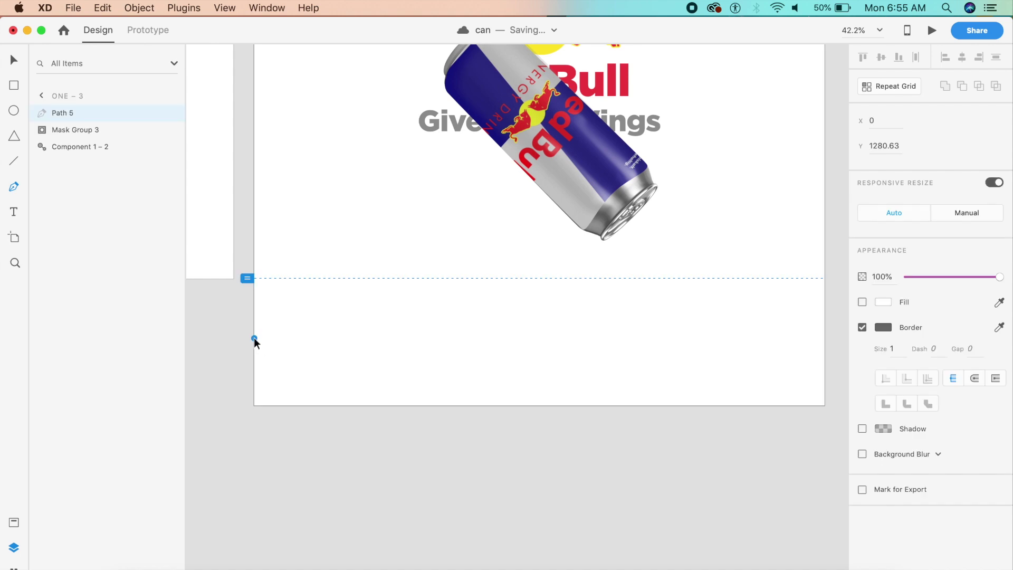
pyautogui.click(414, 325)
pyautogui.moveTo(414, 326); pyautogui.dragTo(481, 325)
pyautogui.moveTo(602, 338); pyautogui.dragTo(644, 338)
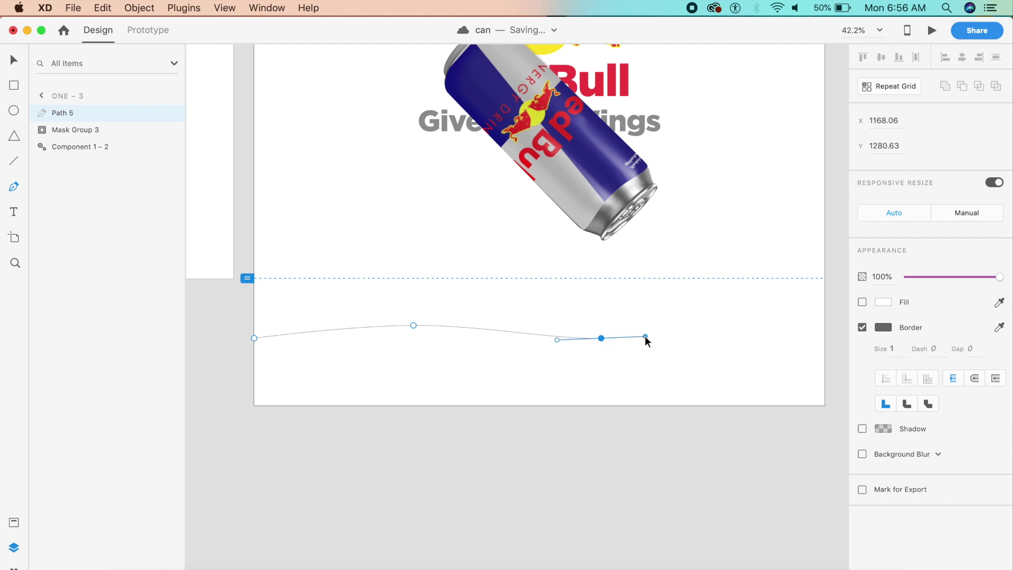
pyautogui.moveTo(804, 326)
pyautogui.mouseDown()
pyautogui.moveTo(839, 333)
pyautogui.moveTo(792, 322)
pyautogui.mouseUp()
pyautogui.click(687, 475)
pyautogui.hscroll(-10, 689, 477)
pyautogui.click(472, 452)
pyautogui.moveTo(445, 352); pyautogui.dragTo(463, 324)
pyautogui.click(465, 307)
pyautogui.press('Escape')
pyautogui.click(483, 305)
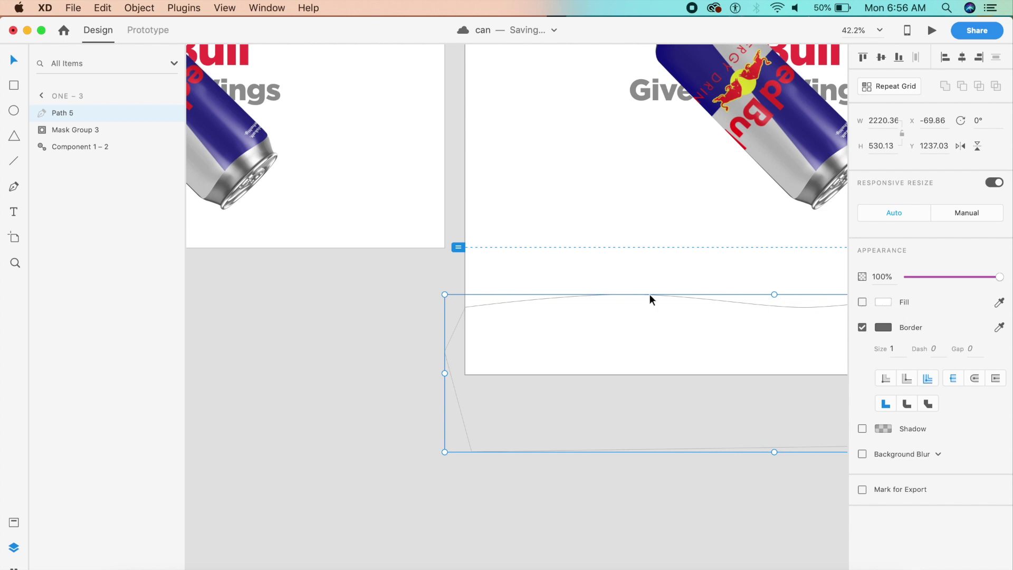
# Fill the wave shape with the saved #26ACDD to #166380 gradient and remove its border.
pyautogui.click(14, 524)
pyautogui.click(99, 193)
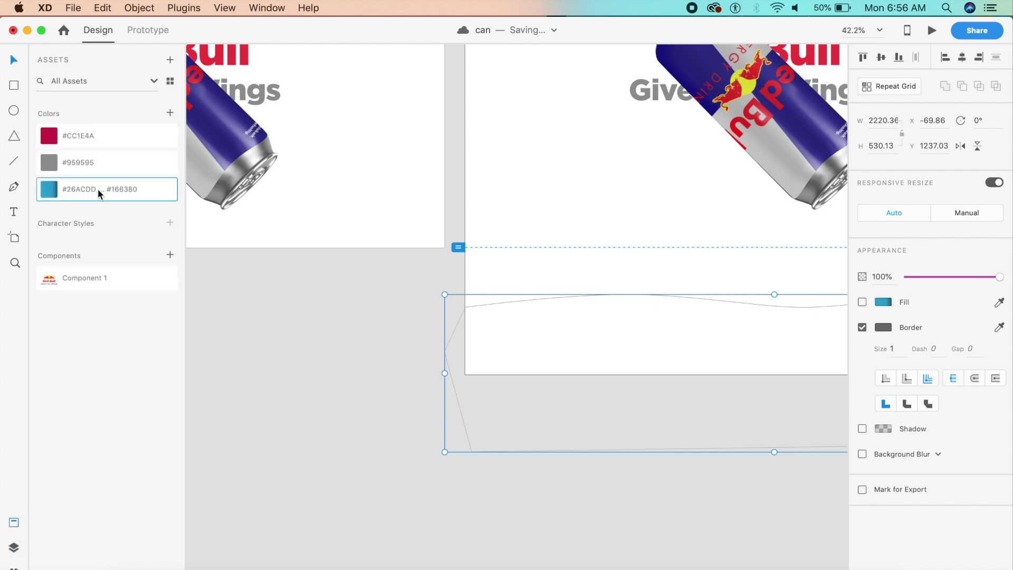
pyautogui.click(863, 301)
pyautogui.click(863, 327)
pyautogui.hscroll(5, 641, 505)
pyautogui.click(622, 379)
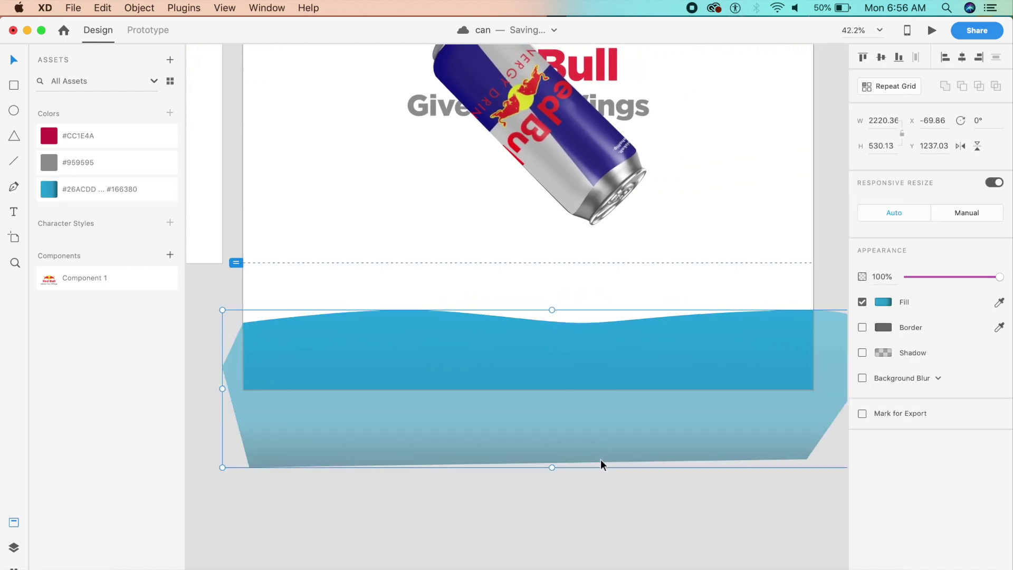
# Move artboard one – 3's can and logo together above its upper edge, undoing the extra nudge.
pyautogui.scroll(-5, 609, 518)
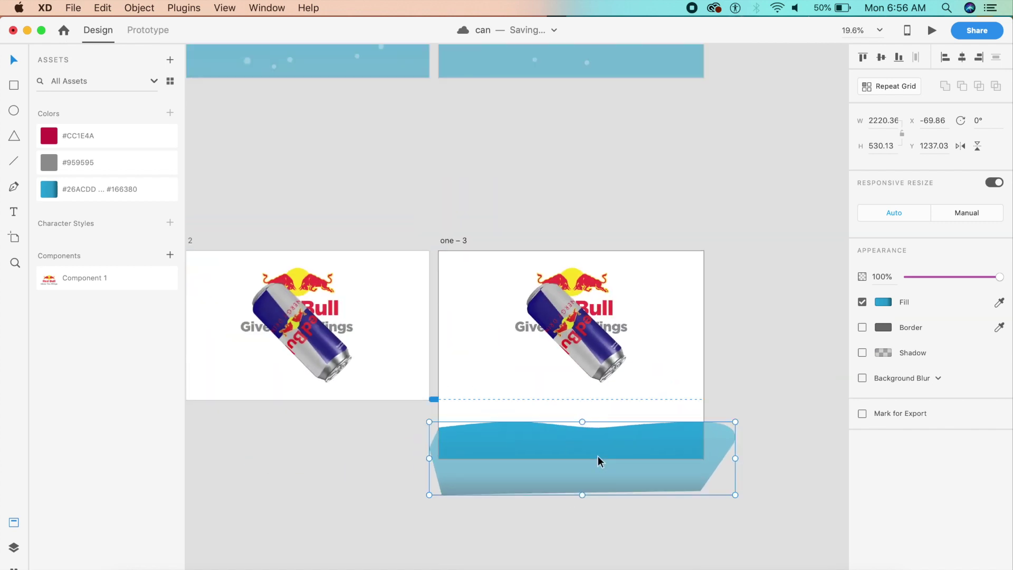
pyautogui.moveTo(654, 369); pyautogui.dragTo(522, 279)
pyautogui.moveTo(543, 339); pyautogui.dragTo(529, 189)
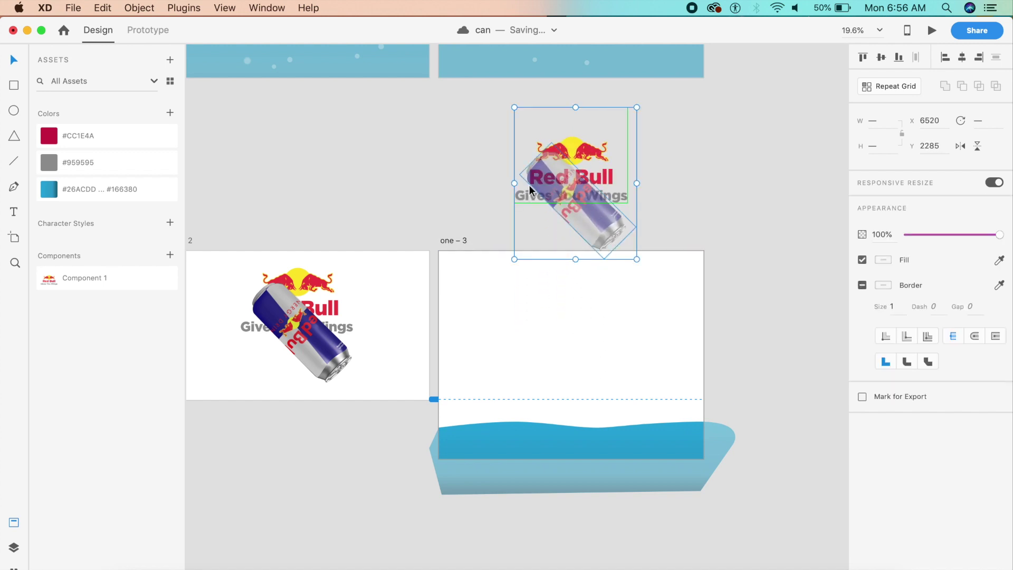
pyautogui.moveTo(563, 206); pyautogui.dragTo(563, 210)
pyautogui.click(686, 272)
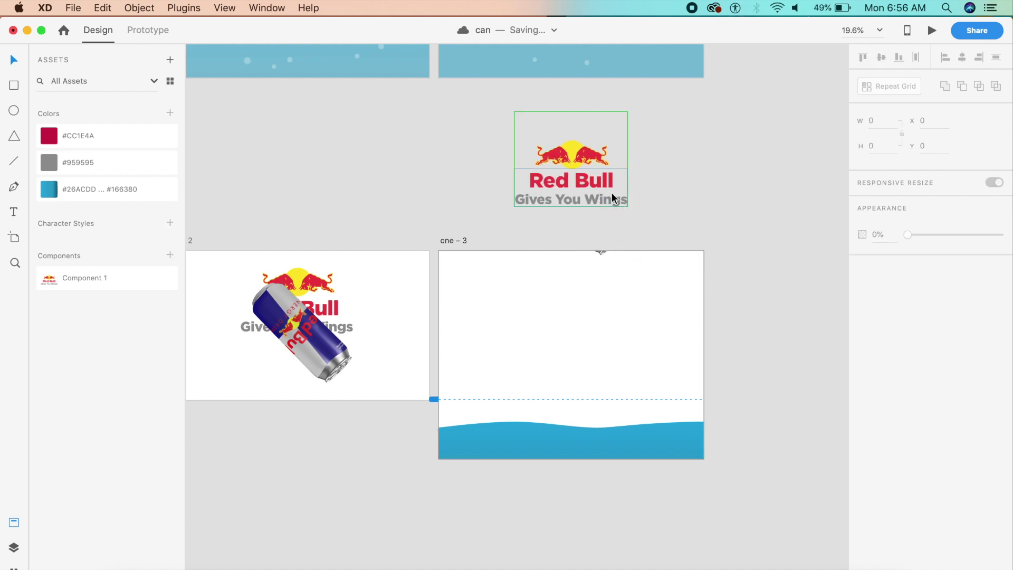
pyautogui.press('super+z')
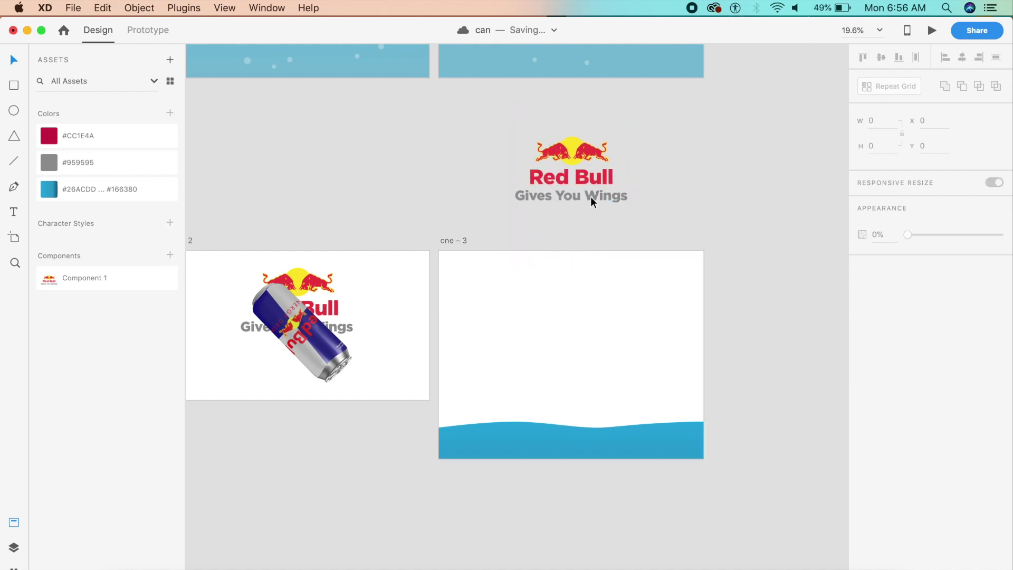
# Stretch the wave shape upward past the top of artboard one – 3, to a height of about 1957.
pyautogui.click(506, 438)
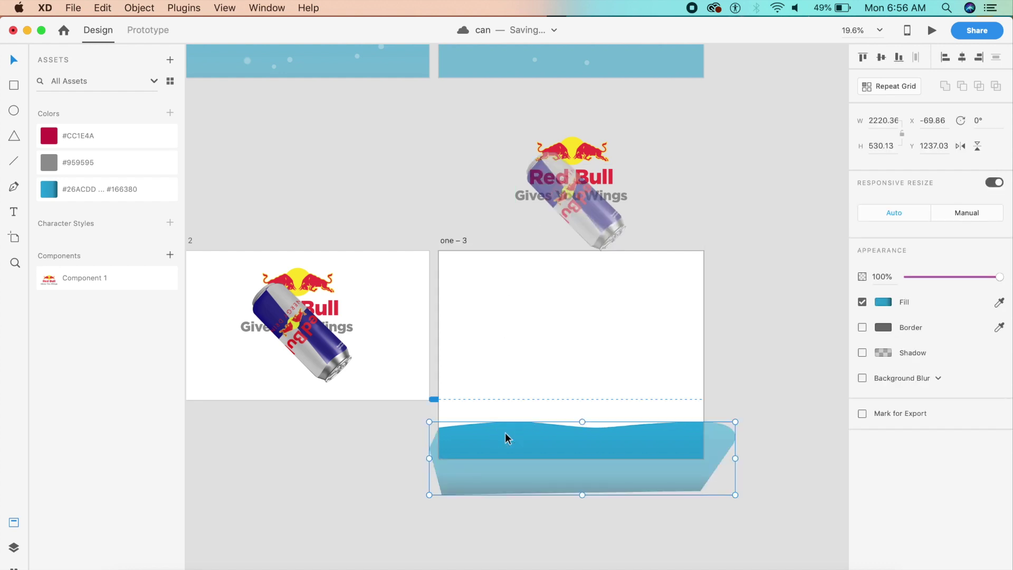
pyautogui.moveTo(583, 422); pyautogui.dragTo(578, 225)
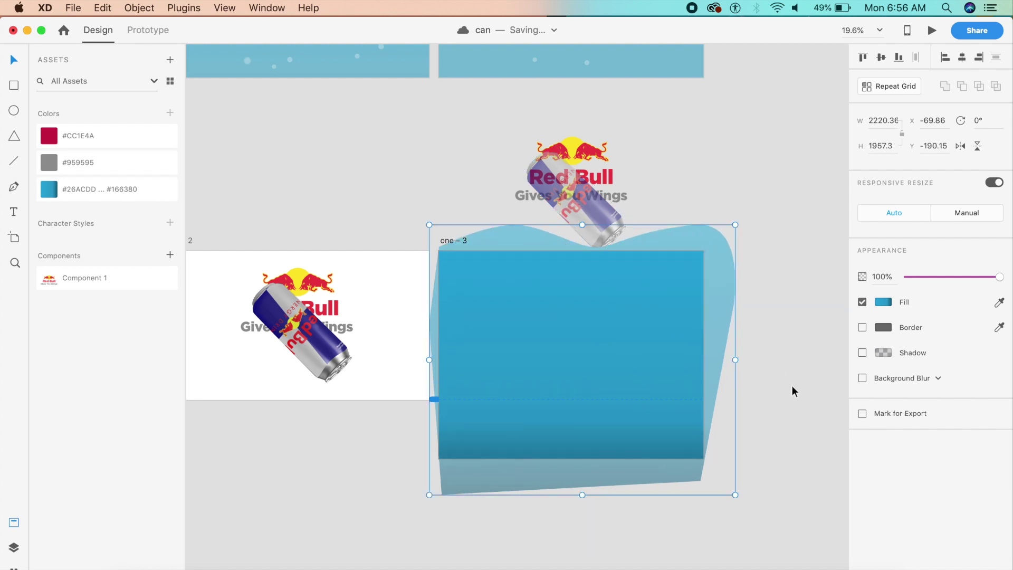
pyautogui.press('Delete')
pyautogui.press('super+equal')
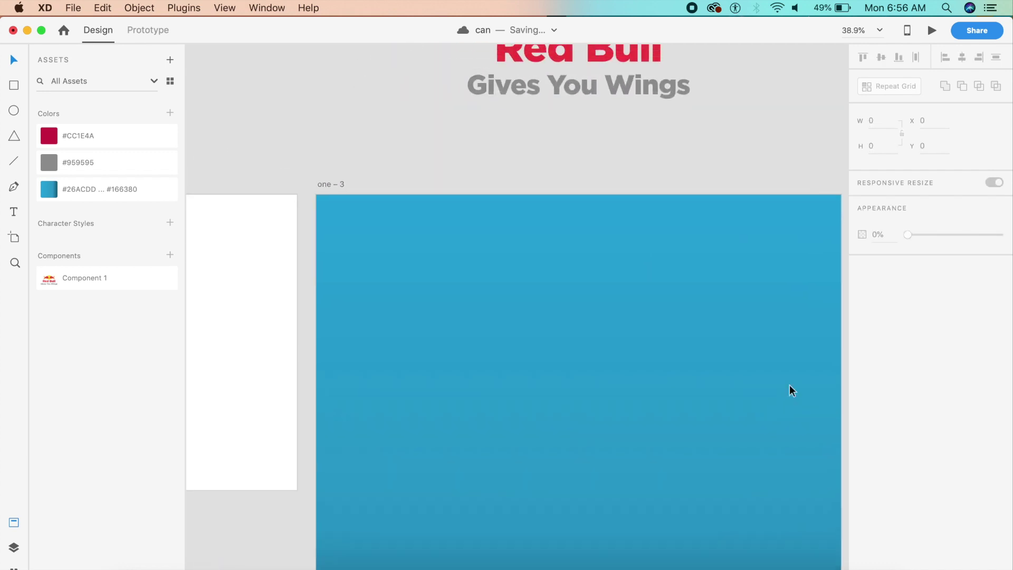
pyautogui.scroll(10, 790, 390)
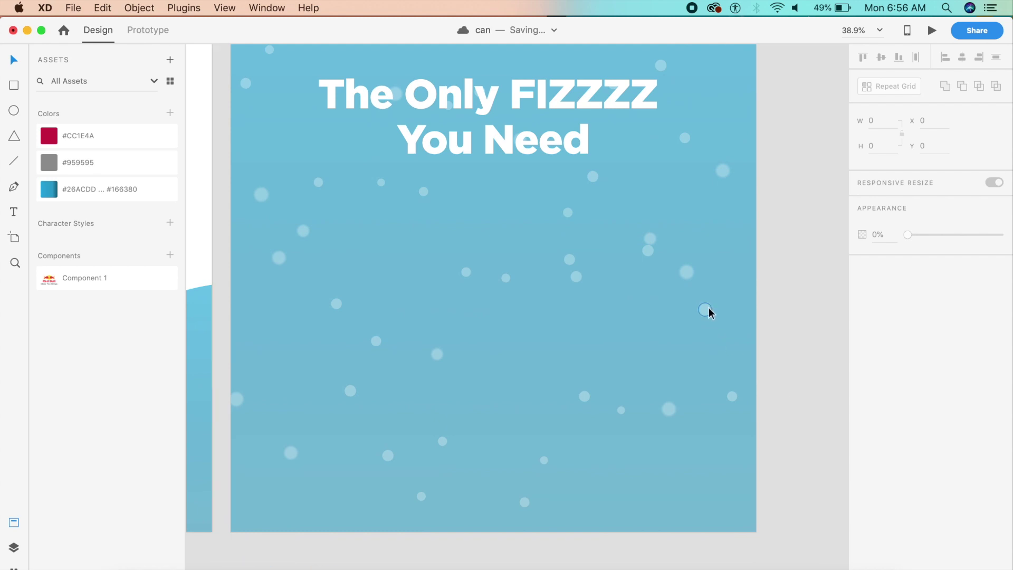
pyautogui.click(707, 309)
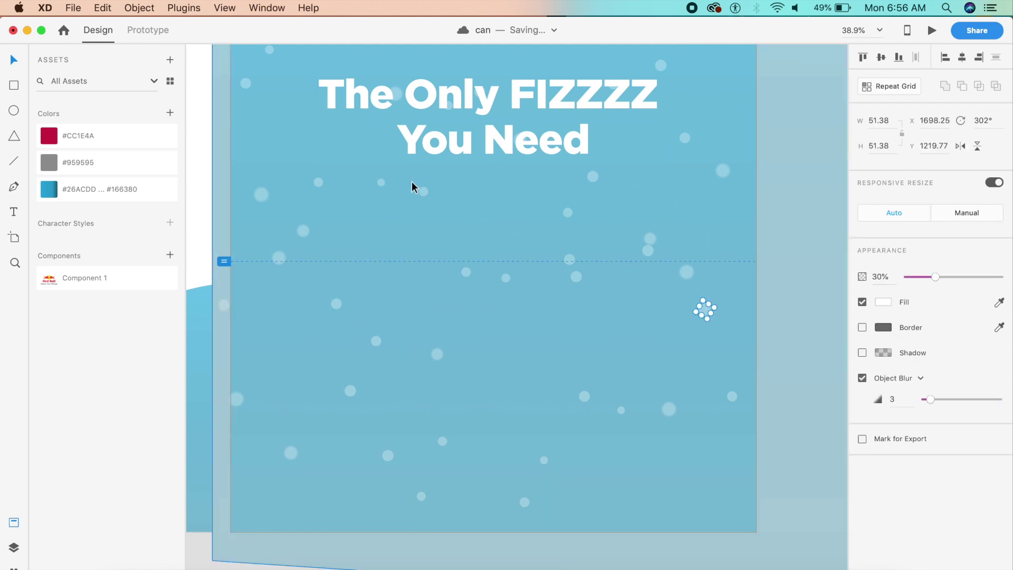
pyautogui.scroll(-10, 413, 216)
pyautogui.click(414, 215)
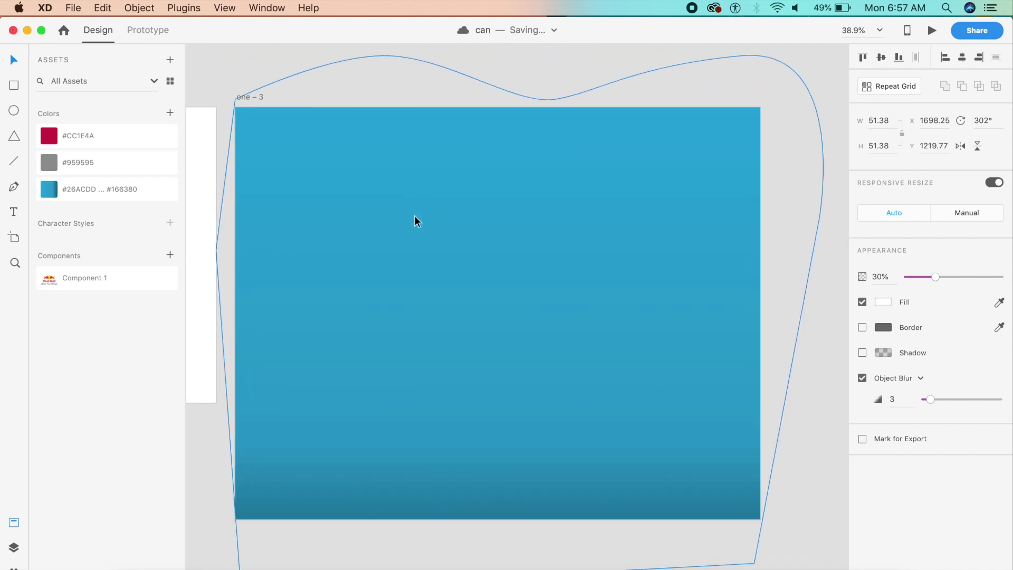
pyautogui.press('super+z')
pyautogui.click(816, 448)
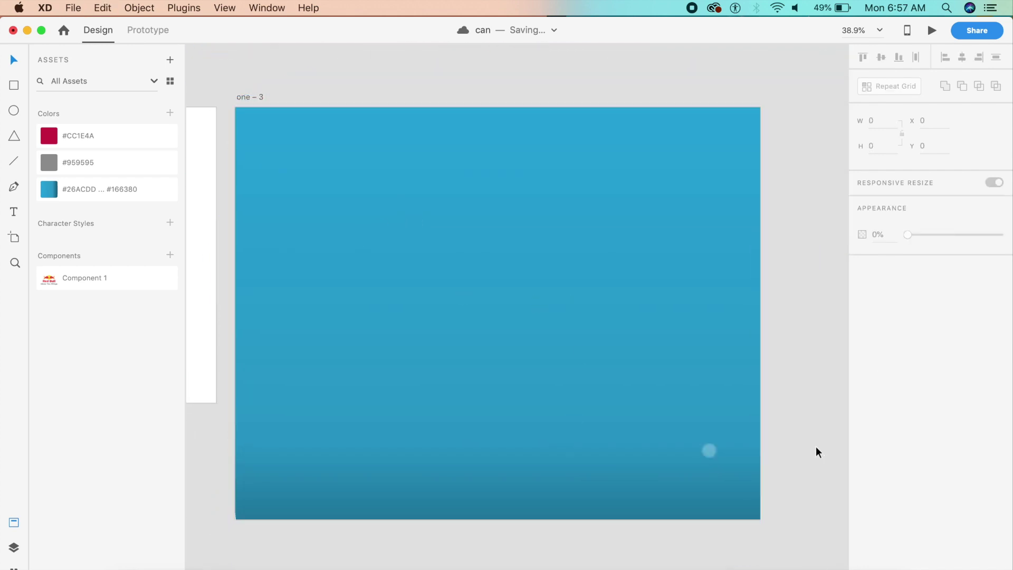
pyautogui.moveTo(706, 455); pyautogui.dragTo(614, 327)
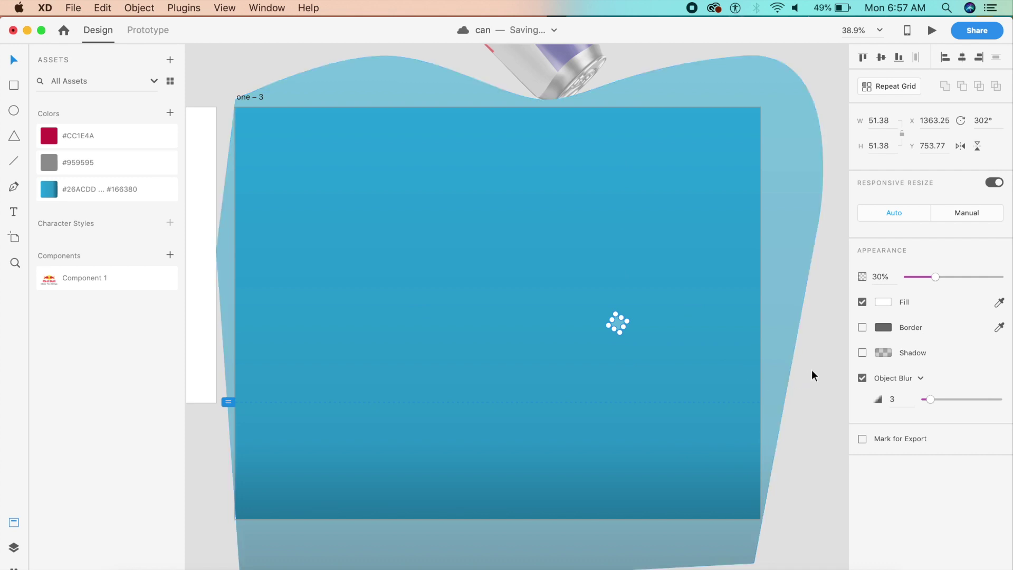
pyautogui.press('super+z')
# Draw a 33 by 33 white circle on artboard one – 3 without a border and set its opacity to 35%.
pyautogui.press('e')
pyautogui.moveTo(386, 281); pyautogui.dragTo(392, 285)
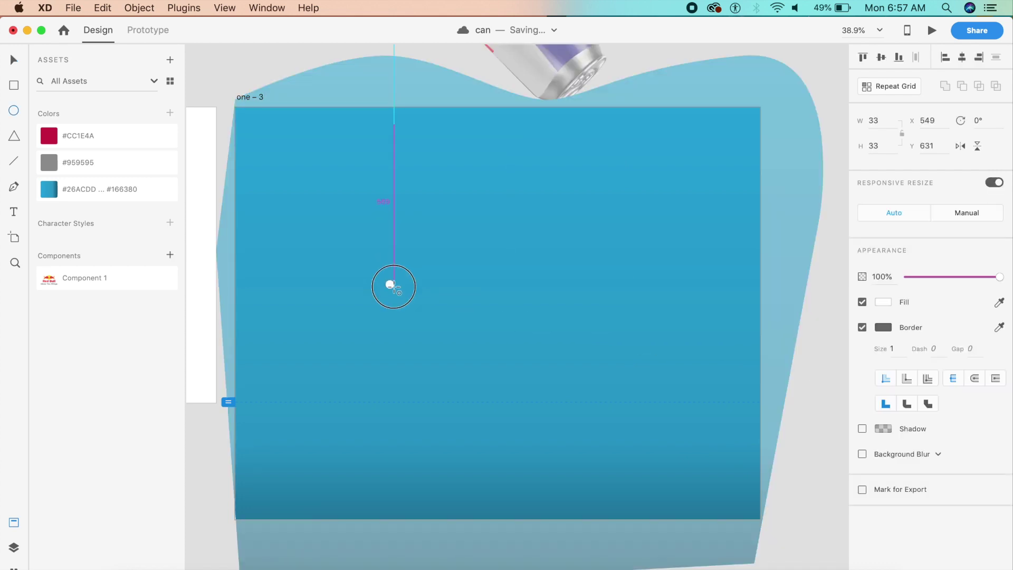
pyautogui.click(863, 327)
pyautogui.click(886, 282)
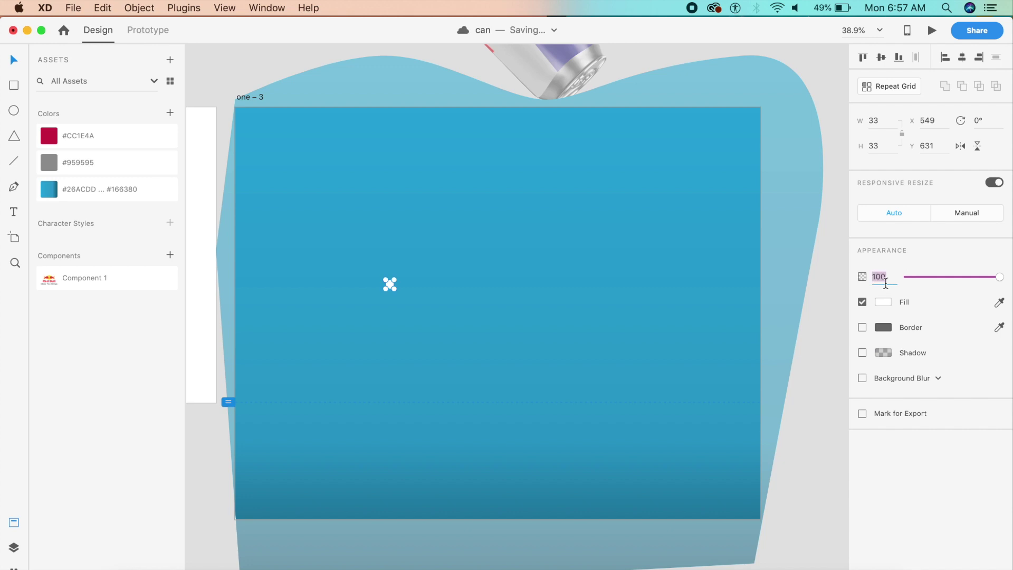
pyautogui.write('35')
pyautogui.press('Return')
# Scatter the circle with the Confetti plugin using 12 columns, 4 rows, random scale of 50 to 100% and depth of field blur.
pyautogui.click(14, 567)
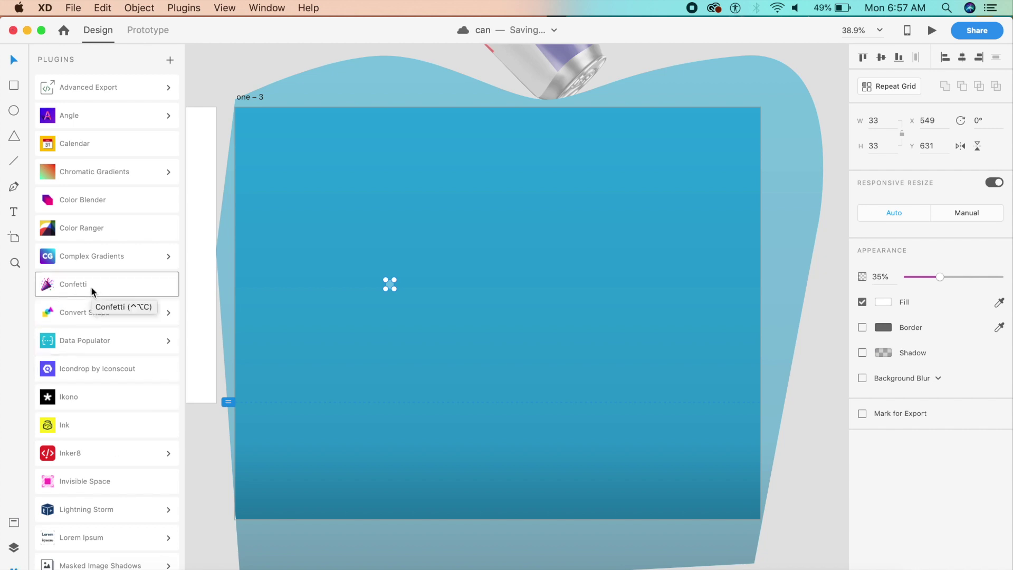
pyautogui.click(91, 286)
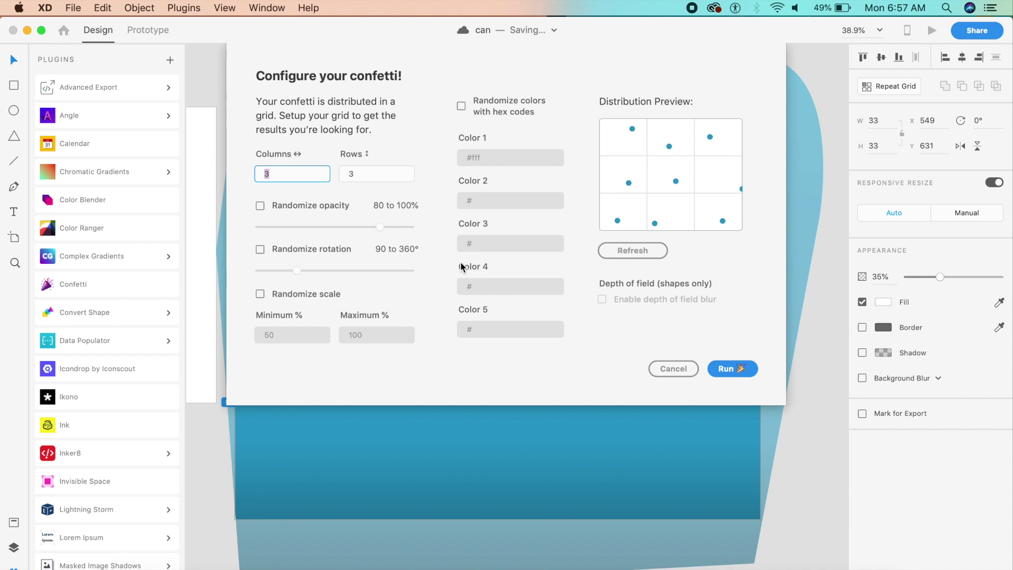
pyautogui.write('12')
pyautogui.click(355, 171)
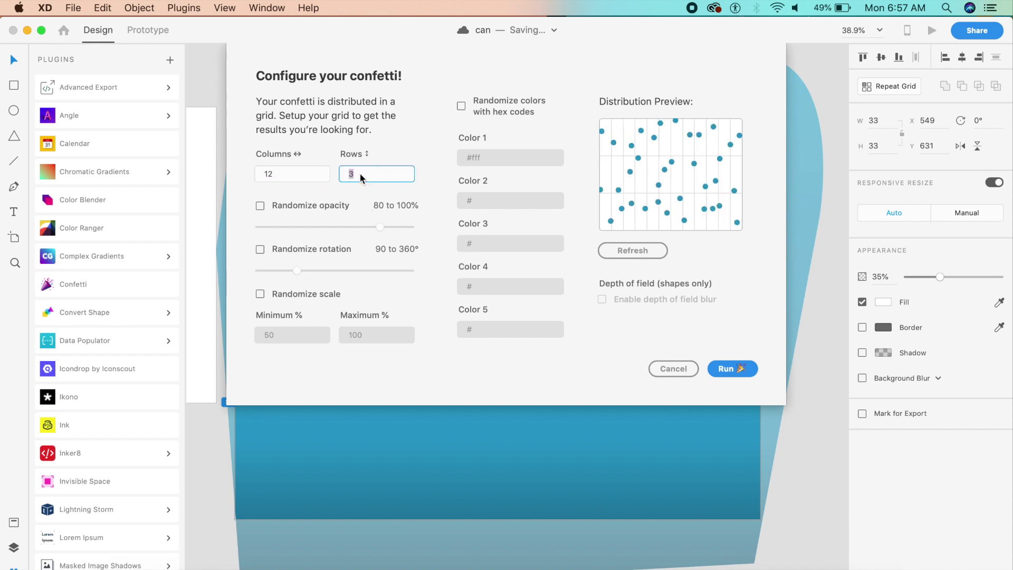
pyautogui.write('4')
pyautogui.click(326, 207)
pyautogui.click(293, 206)
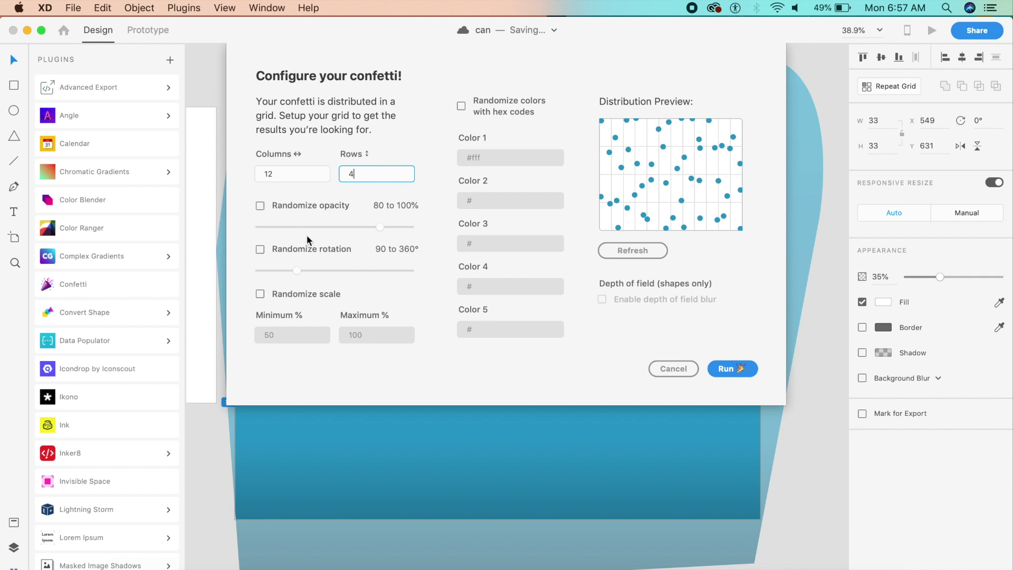
pyautogui.click(277, 298)
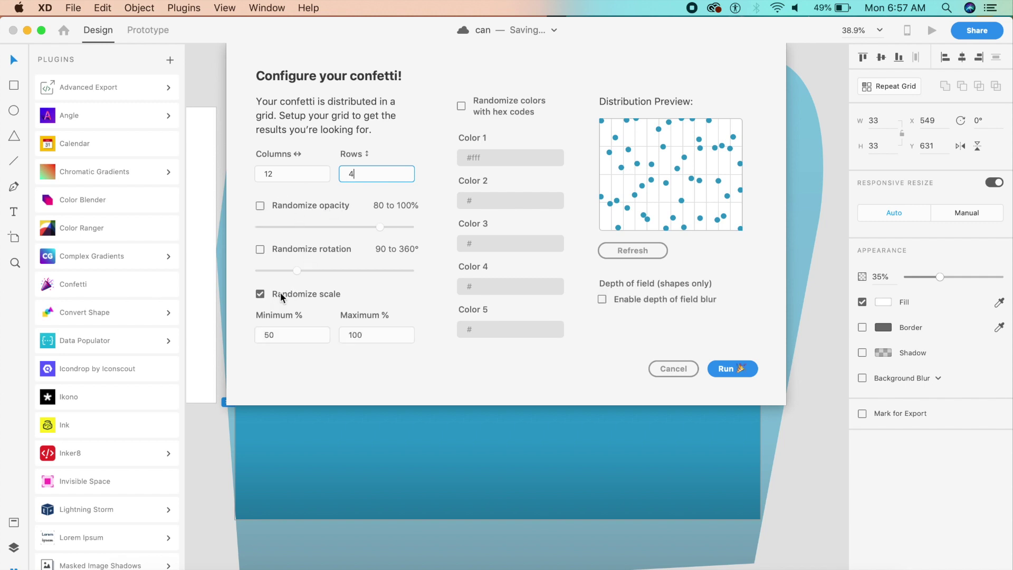
pyautogui.click(648, 299)
pyautogui.click(729, 371)
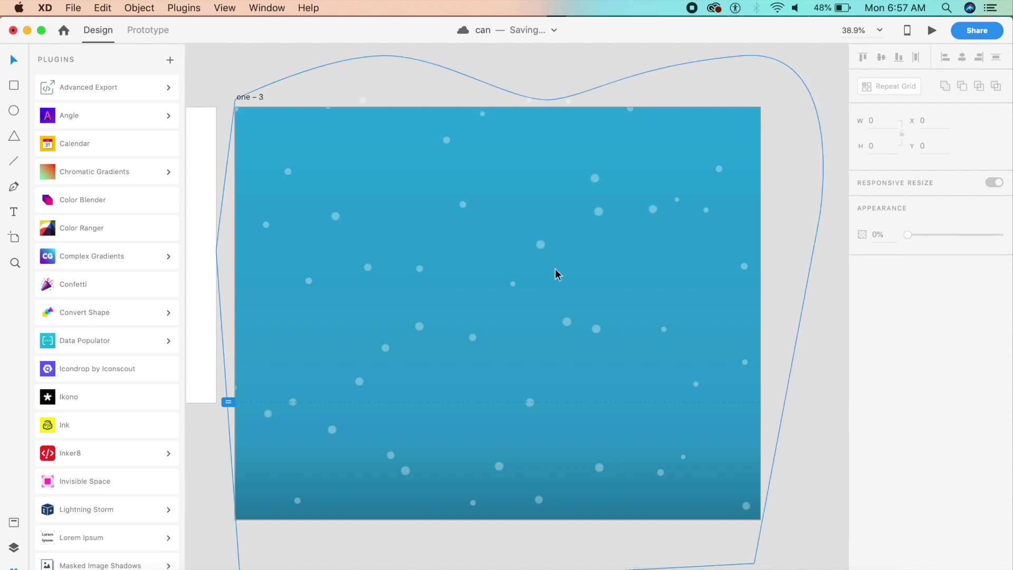
# Lock the wave shape on artboard one – 3 and select all the scattered bubbles for copying.
pyautogui.click(529, 353)
pyautogui.press('super+l')
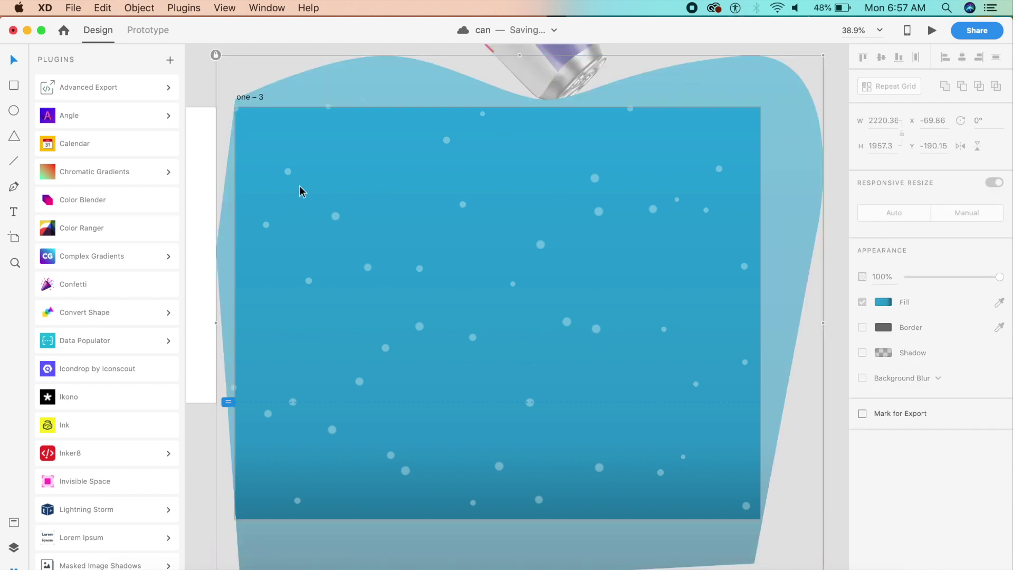
pyautogui.moveTo(242, 115); pyautogui.dragTo(245, 137)
pyautogui.scroll(5, 245, 138)
pyautogui.click(522, 216)
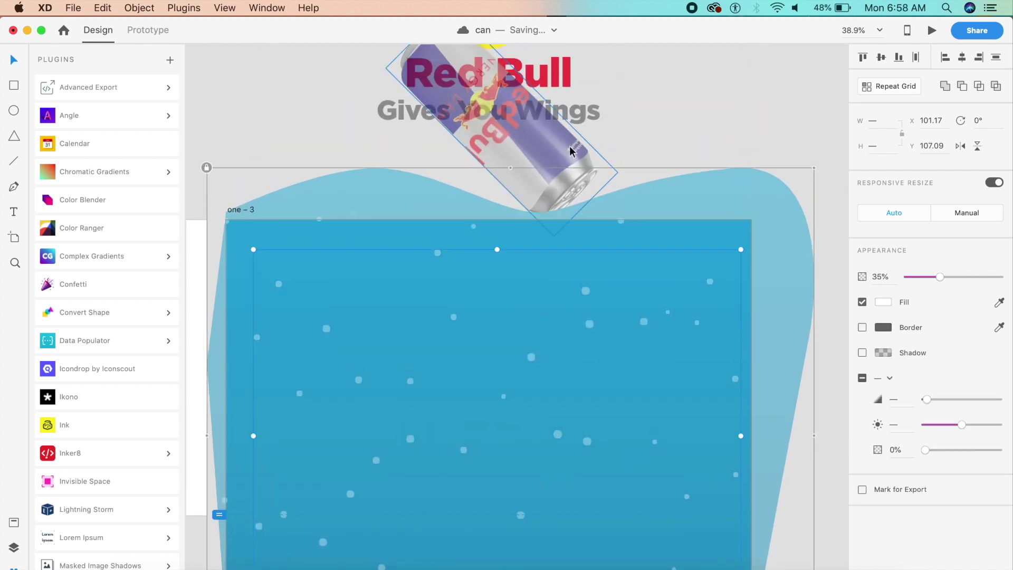
# Extend artboard one – 2 downward to a height of about 1430.
pyautogui.hscroll(-2, 398, 283)
pyautogui.hscroll(-5, 398, 277)
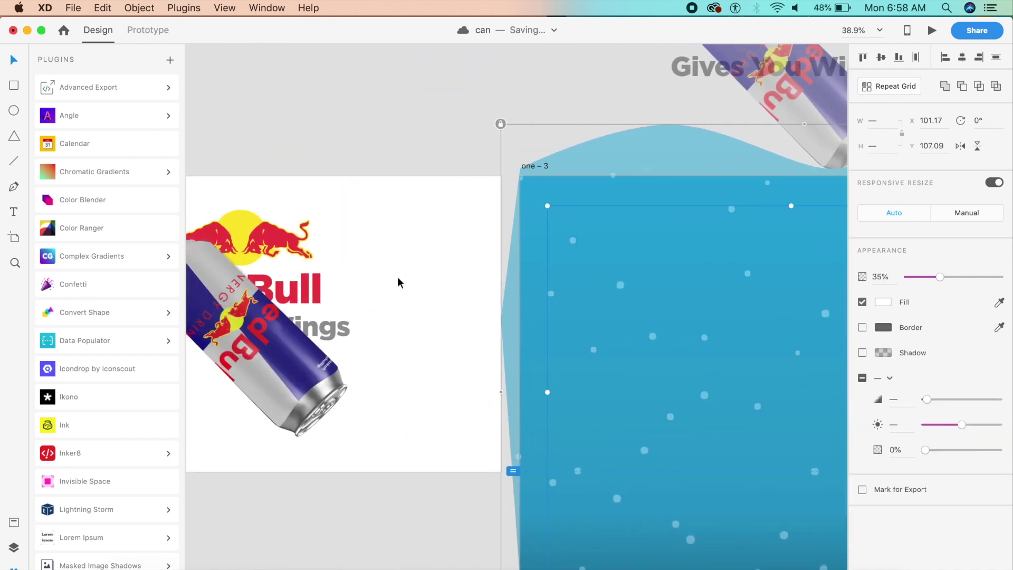
pyautogui.hscroll(-3, 476, 242)
pyautogui.scroll(-2, 476, 243)
pyautogui.click(521, 229)
pyautogui.scroll(-5, 522, 231)
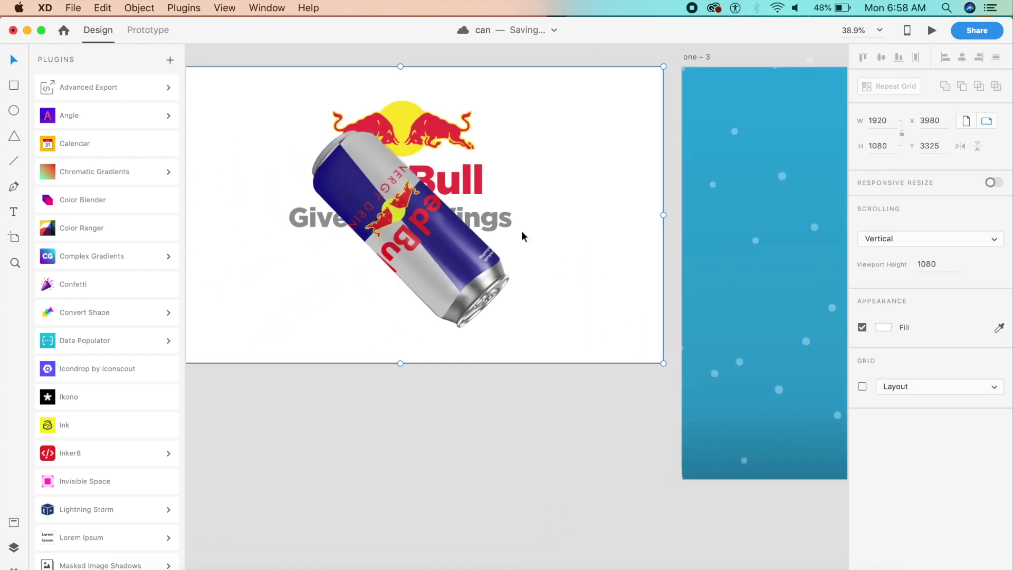
pyautogui.moveTo(455, 304); pyautogui.dragTo(443, 357)
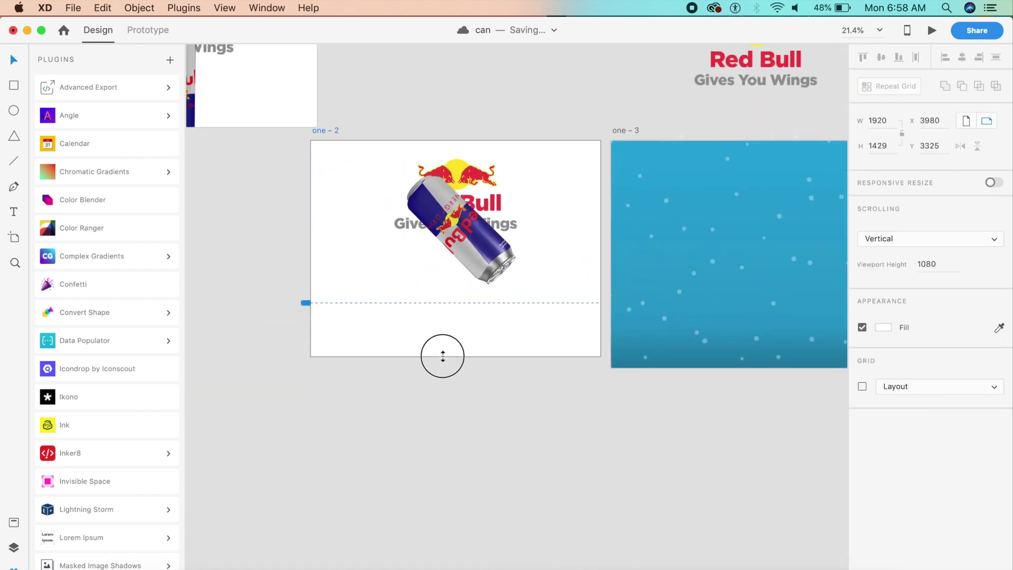
# Paste the bubbles onto artboard one – 2 and move them down to a Y position of about 1225.
pyautogui.click(546, 310)
pyautogui.hotkey('shift', 'Down')
pyautogui.hotkey('shift', 'Down')
pyautogui.hotkey('shift', 'Down')
pyautogui.hotkey('shift', 'Down')
pyautogui.hotkey('shift', 'Down')
pyautogui.hotkey('shift', 'Down')
pyautogui.hotkey('shift', 'Down')
pyautogui.hotkey('shift', 'Down')
pyautogui.hotkey('shift', 'Down')
pyautogui.hotkey('shift', 'Down')
pyautogui.hotkey('shift', 'Down')
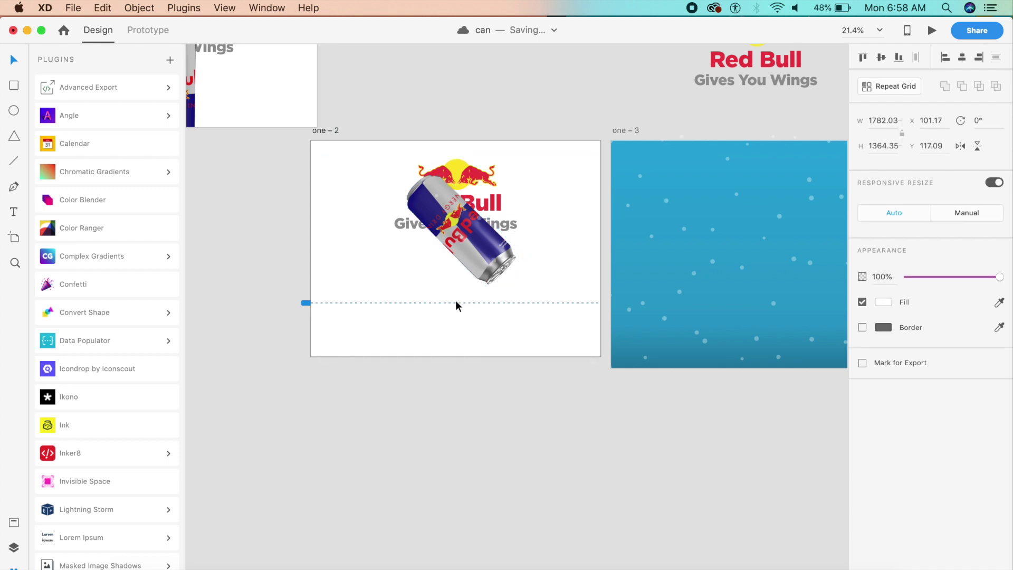
pyautogui.hotkey('shift', 'Down')
pyautogui.hotkey('shift', 'Down')
pyautogui.hotkey('shift', 'Down')
pyautogui.hotkey('shift', 'Down')
pyautogui.hotkey('shift', 'Down')
pyautogui.hotkey('shift', 'Down')
pyautogui.hotkey('shift', 'Down')
pyautogui.hotkey('shift', 'Down')
pyautogui.hotkey('shift', 'Down')
pyautogui.hotkey('shift', 'Down')
pyautogui.hotkey('shift', 'Down')
pyautogui.hotkey('shift', 'Down')
pyautogui.hotkey('shift', 'Down')
pyautogui.hotkey('shift', 'Down')
pyautogui.hotkey('shift', 'Down')
pyautogui.hotkey('shift', 'Down')
pyautogui.hotkey('shift', 'Down')
pyautogui.hotkey('shift', 'Down')
pyautogui.hotkey('shift', 'Down')
pyautogui.hotkey('shift', 'Down')
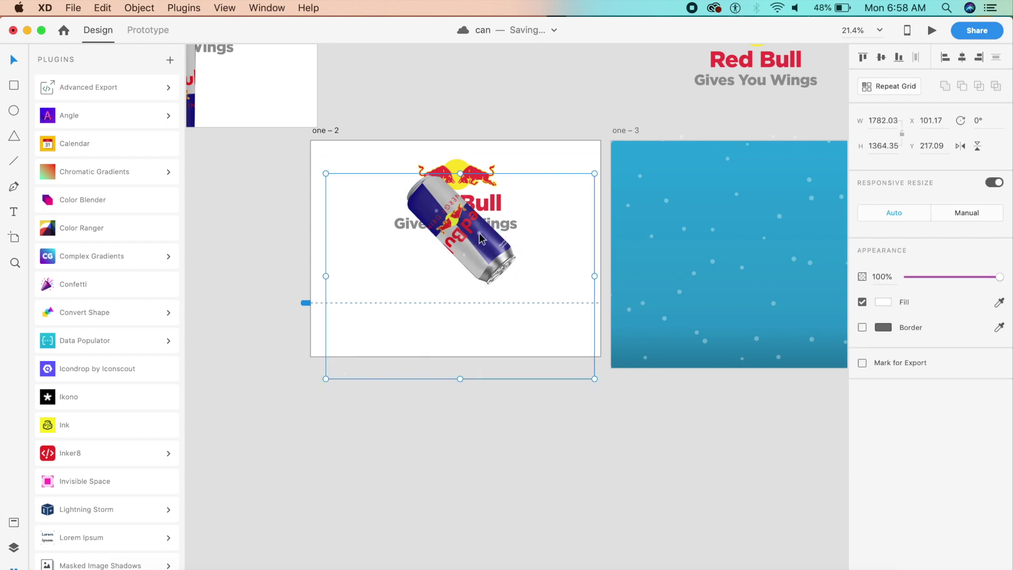
pyautogui.hotkey('shift', 'Down')
pyautogui.hotkey('shift', 'Down')
pyautogui.hotkey('shift', 'Down')
pyautogui.hotkey('shift', 'Down')
pyautogui.hotkey('shift', 'Down')
pyautogui.hotkey('shift', 'Down')
pyautogui.hotkey('shift', 'Down')
pyautogui.hotkey('shift', 'Down')
pyautogui.hotkey('shift', 'Down')
pyautogui.hotkey('shift', 'Down')
pyautogui.hotkey('shift', 'Down')
pyautogui.hotkey('shift', 'Down')
pyautogui.hotkey('shift', 'Down')
pyautogui.hotkey('shift', 'Down')
pyautogui.hotkey('shift', 'Down')
pyautogui.hotkey('shift', 'Down')
pyautogui.hotkey('shift', 'Down')
pyautogui.hotkey('shift', 'Down')
pyautogui.hotkey('shift', 'Down')
pyautogui.hotkey('shift', 'Down')
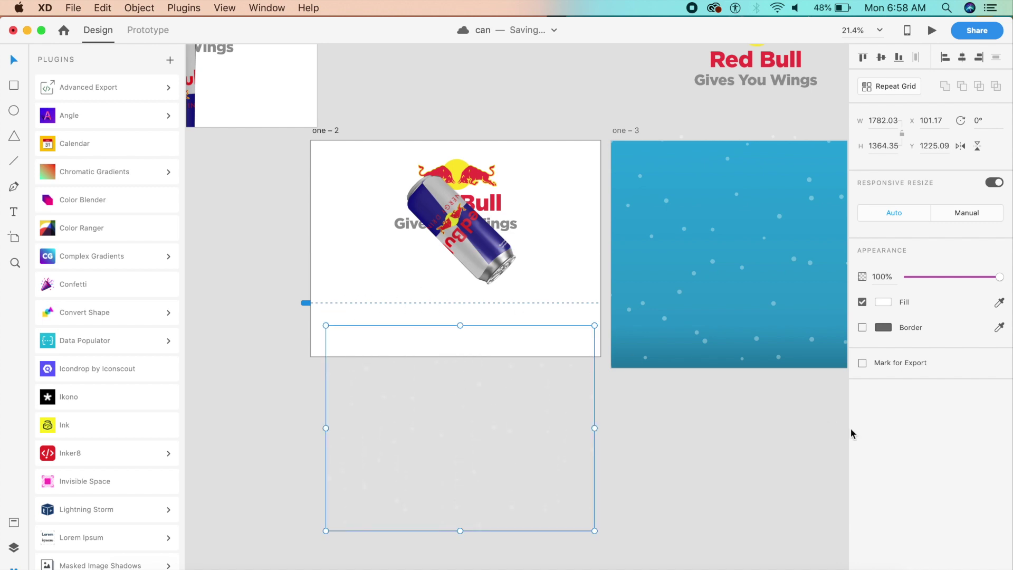
# Copy the wave shape from one – 3 onto artboard one – 2 and shrink it from its upper edge to a height of about 671.
pyautogui.click(816, 430)
pyautogui.click(702, 166)
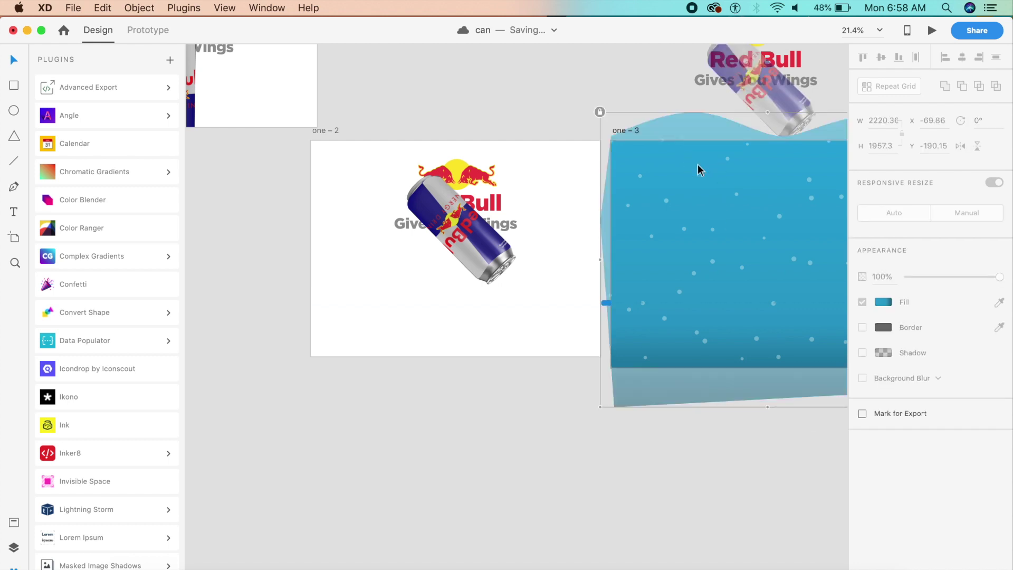
pyautogui.press('super+g')
pyautogui.click(547, 244)
pyautogui.press('super+v')
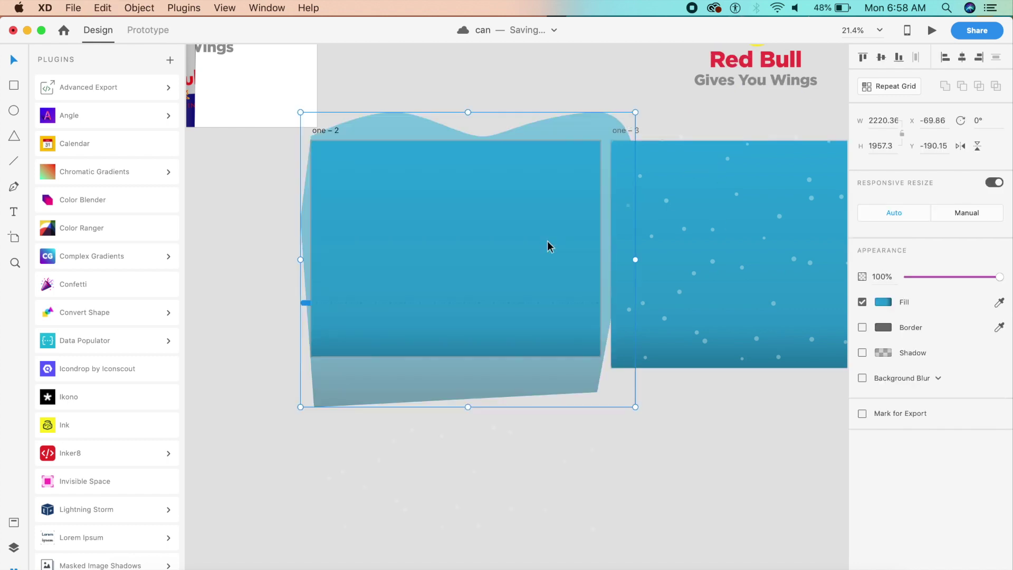
pyautogui.moveTo(468, 113); pyautogui.dragTo(468, 306)
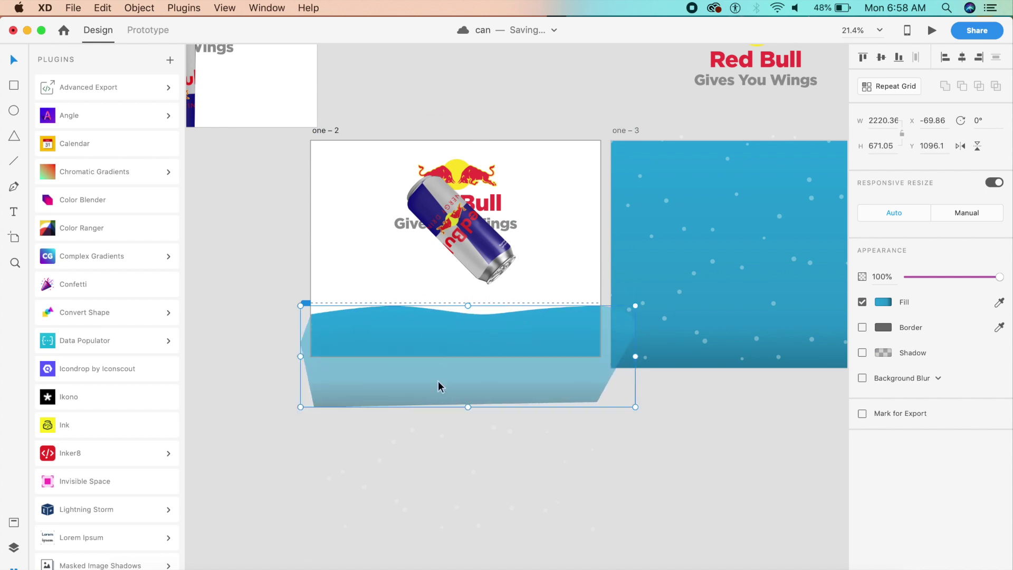
# Arrange the wave shape on artboard one – 2 behind the bubbles.
pyautogui.click(500, 474)
pyautogui.scroll(3, 499, 474)
pyautogui.click(606, 238)
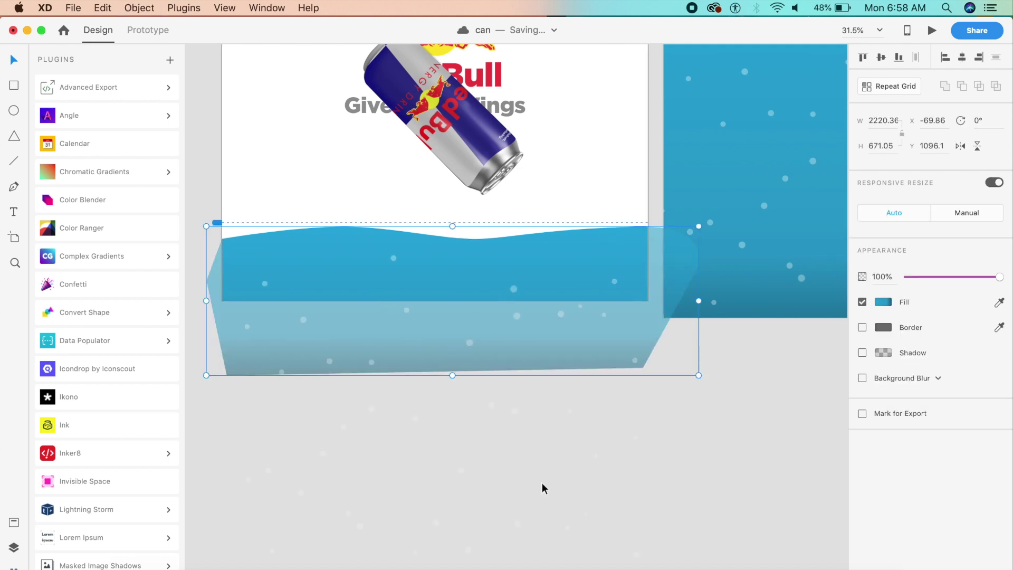
pyautogui.click(517, 459)
pyautogui.scroll(5, 532, 464)
pyautogui.click(569, 303)
pyautogui.hscroll(-10, 569, 302)
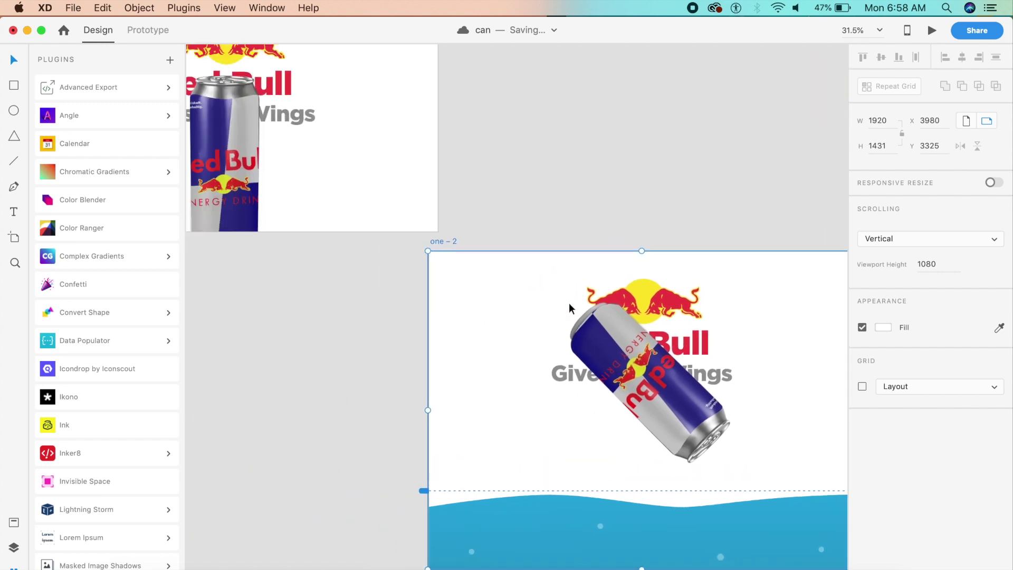
pyautogui.scroll(-5, 569, 308)
# Link artboard one – 1 to one – 2 with a Time trigger, 0 s delay and a 3.5 s Ease In-Out Auto-Animate.
pyautogui.click(162, 31)
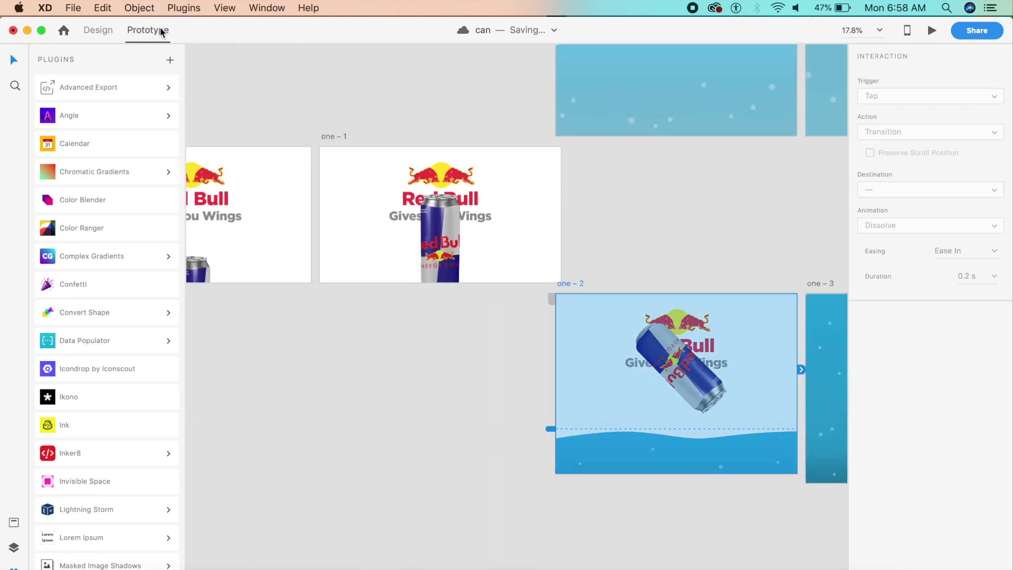
pyautogui.click(524, 210)
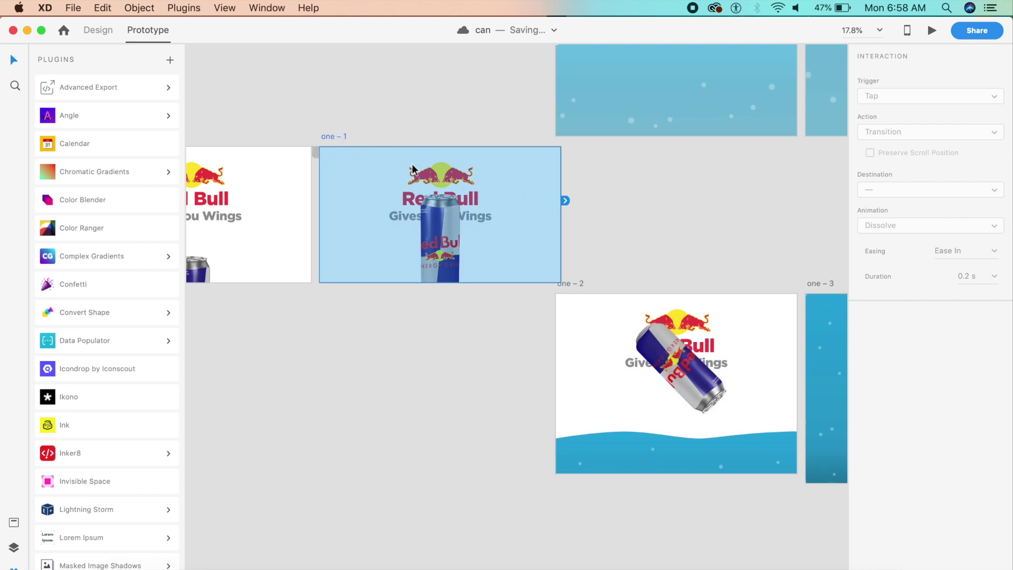
pyautogui.moveTo(565, 200); pyautogui.dragTo(650, 368)
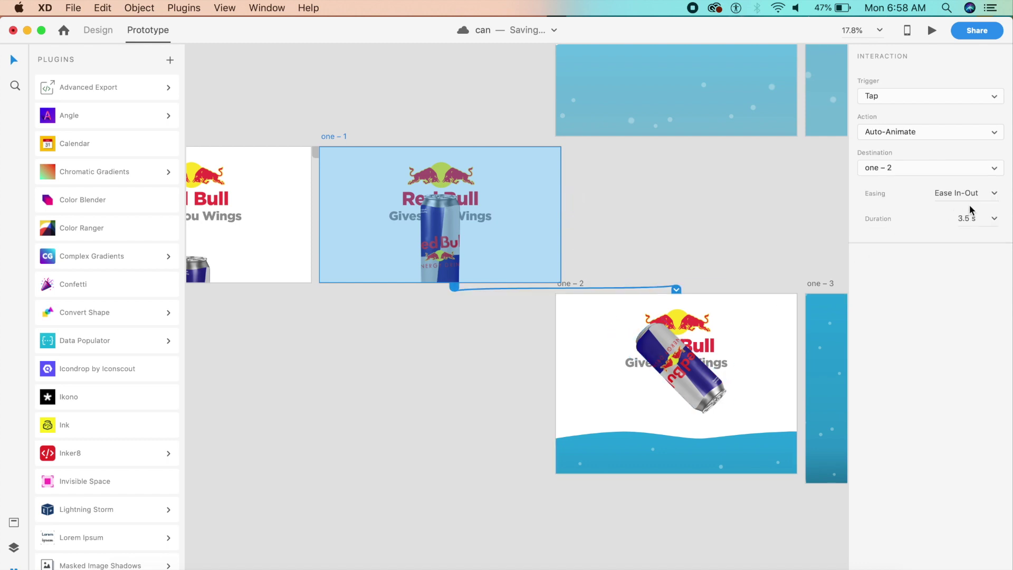
pyautogui.click(966, 96)
pyautogui.click(916, 117)
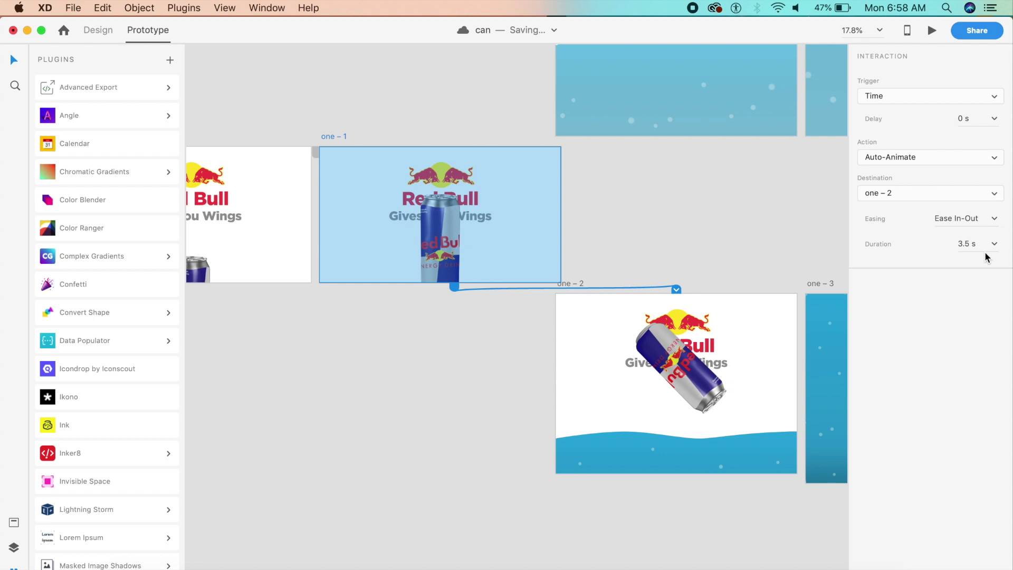
# Link artboard one – 2 to one – 3 with a 0 s Time trigger and a 3 s Auto-Animate using Snap easing.
pyautogui.hscroll(5, 615, 327)
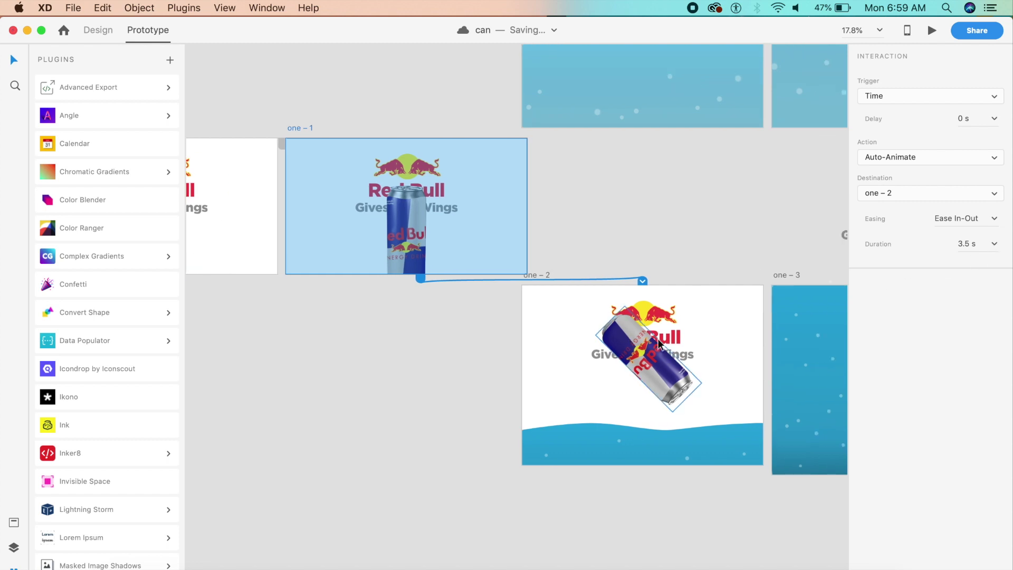
pyautogui.click(615, 327)
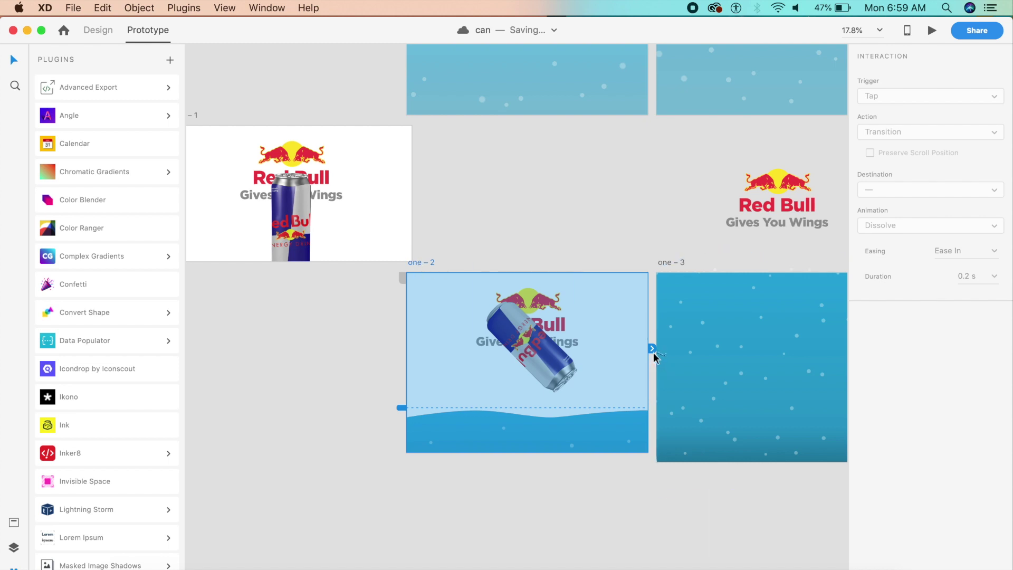
pyautogui.moveTo(652, 351); pyautogui.dragTo(729, 336)
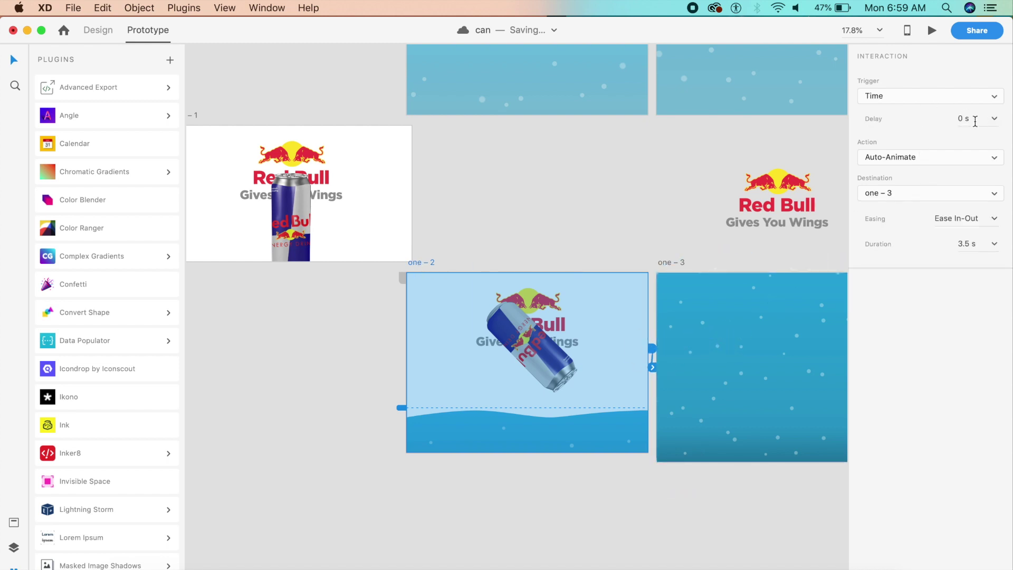
pyautogui.click(995, 219)
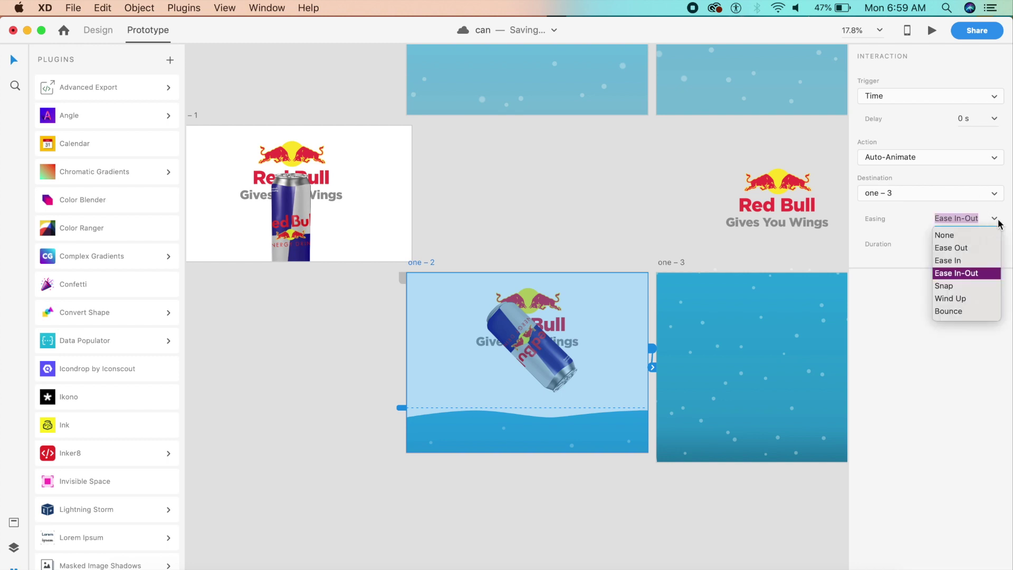
pyautogui.click(956, 285)
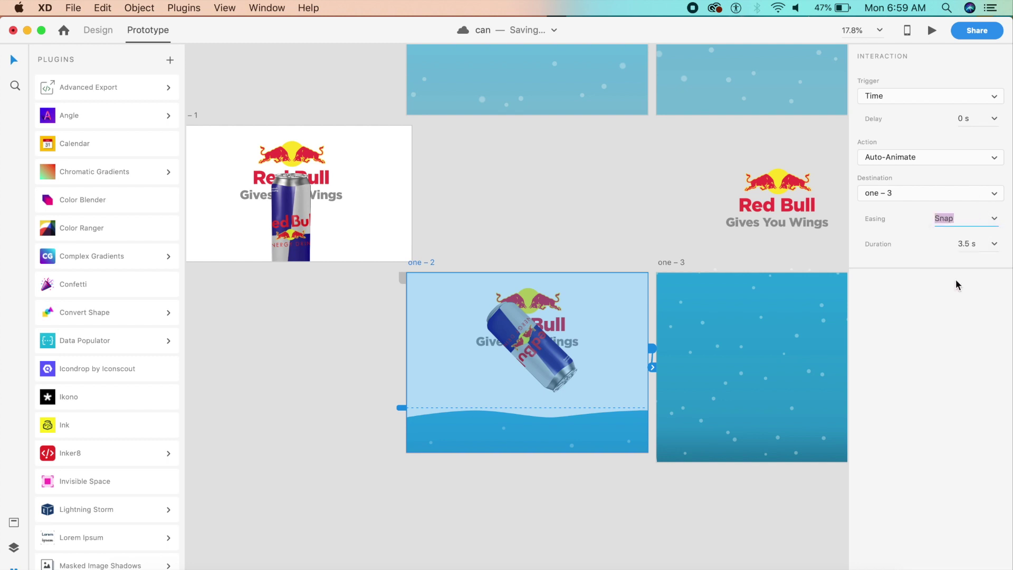
pyautogui.click(982, 244)
pyautogui.write('3')
pyautogui.press('Return')
# Preview the prototype from artboard one, play the can animation through to the water scene, and close the preview.
pyautogui.hscroll(-10, 470, 204)
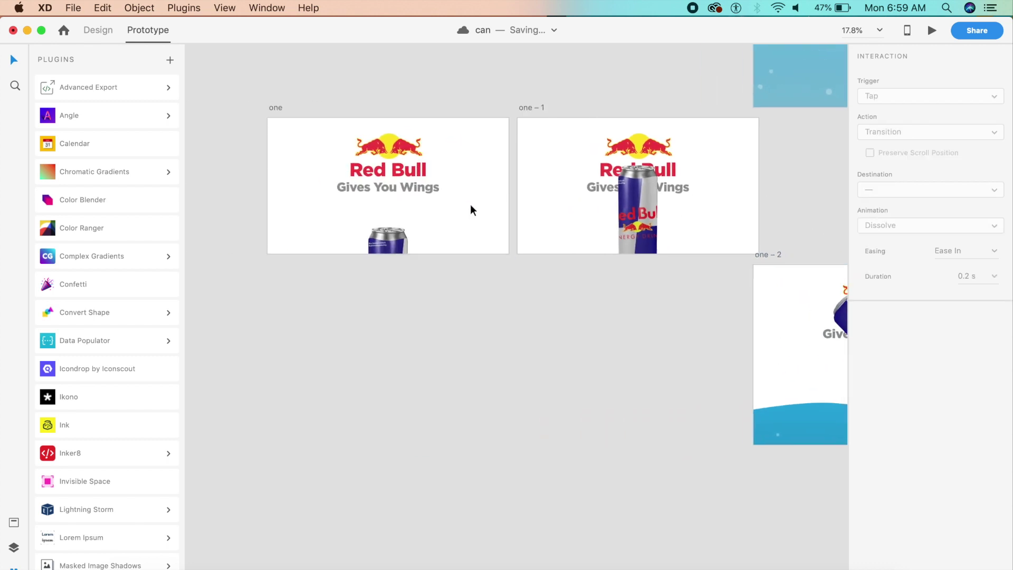
pyautogui.click(481, 158)
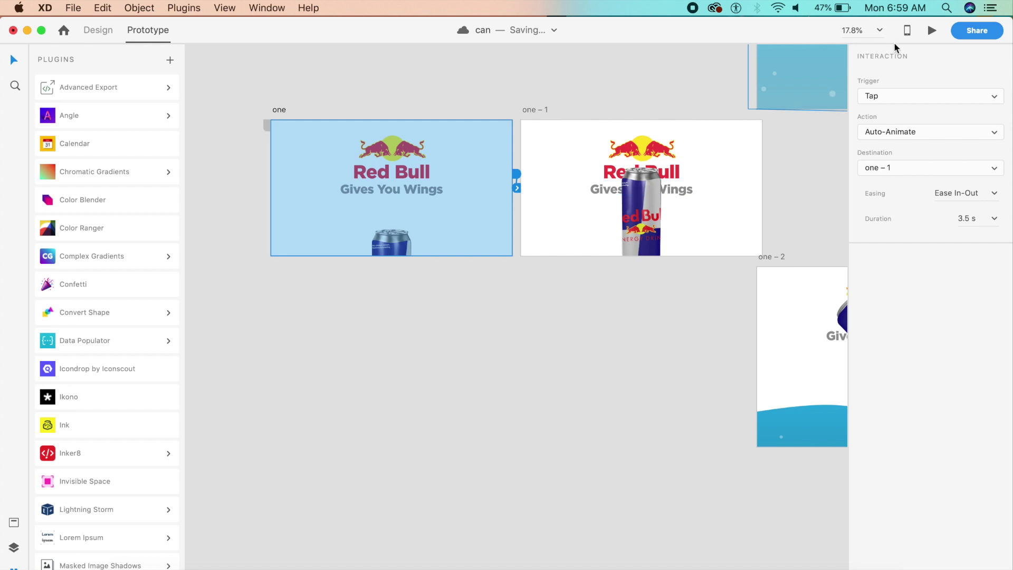
pyautogui.click(930, 30)
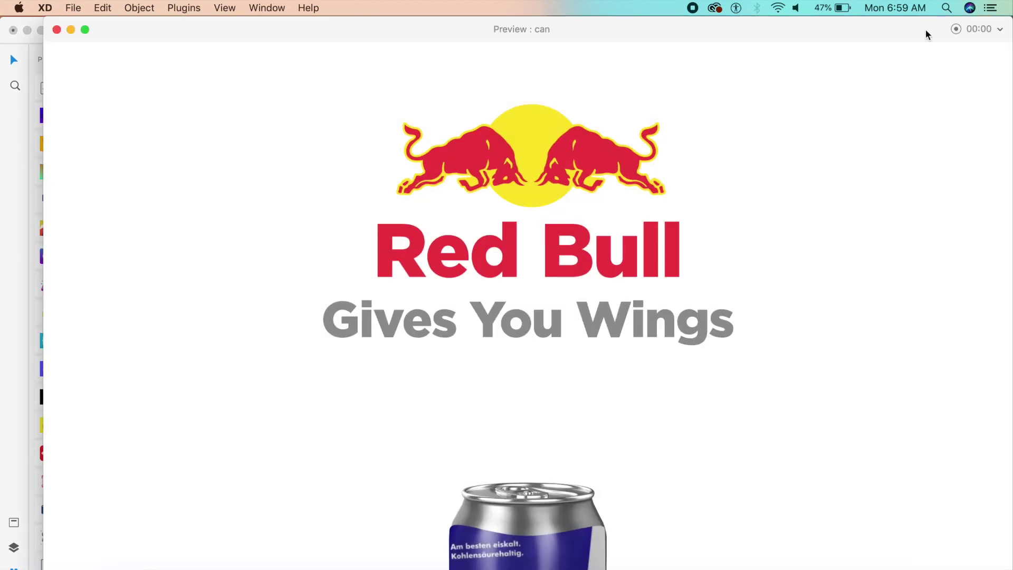
pyautogui.click(531, 496)
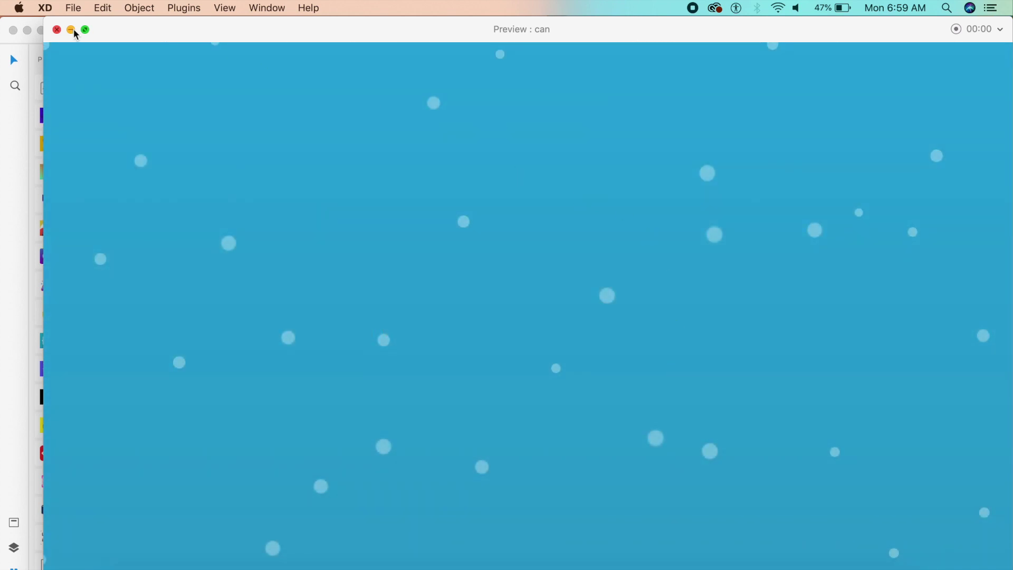
pyautogui.click(57, 31)
# Copy the headline "The Only FIZZZZ You Need" from Web 1920 – 4 onto artboard one – 3 and lighten the water shape there.
pyautogui.hscroll(10, 680, 310)
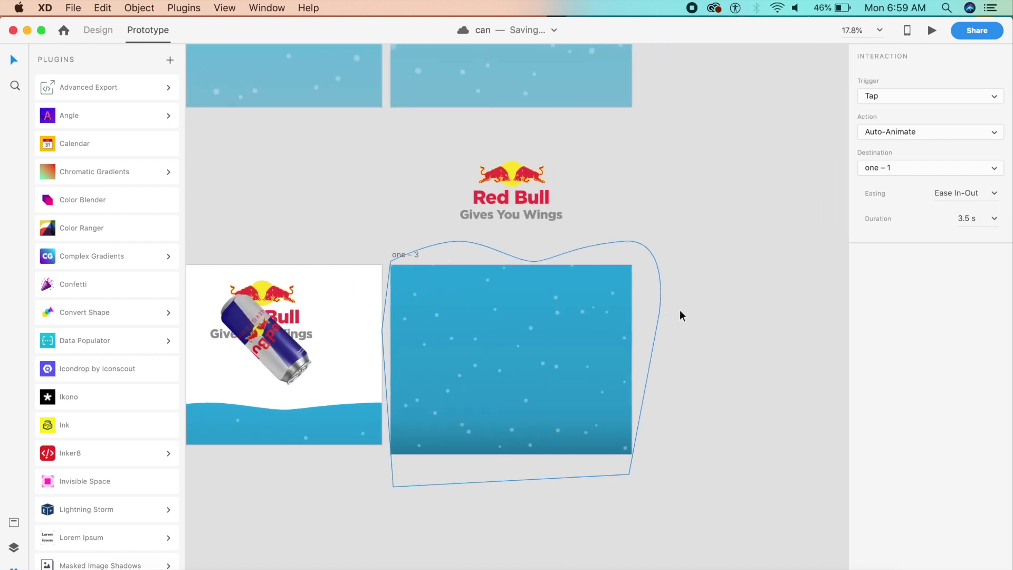
pyautogui.scroll(5, 491, 328)
pyautogui.click(485, 158)
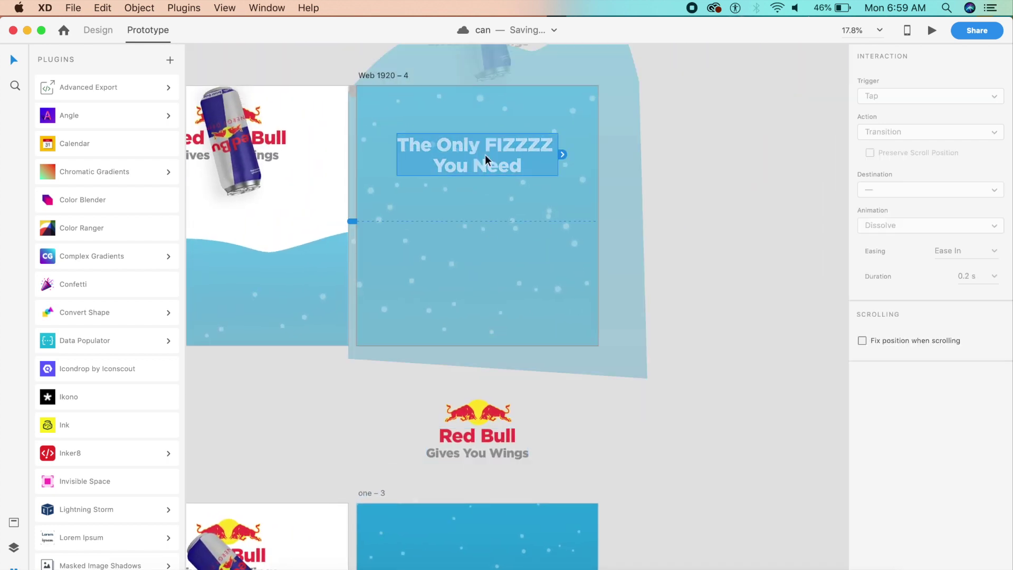
pyautogui.scroll(-8, 485, 158)
pyautogui.click(99, 30)
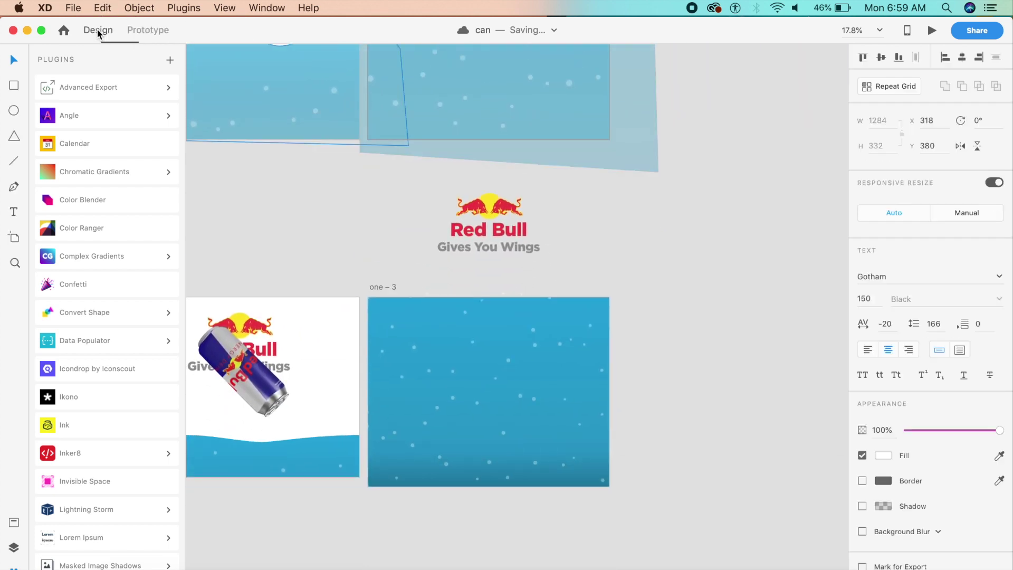
pyautogui.press('cmd+v')
pyautogui.moveTo(964, 280); pyautogui.dragTo(814, 326)
pyautogui.click(724, 362)
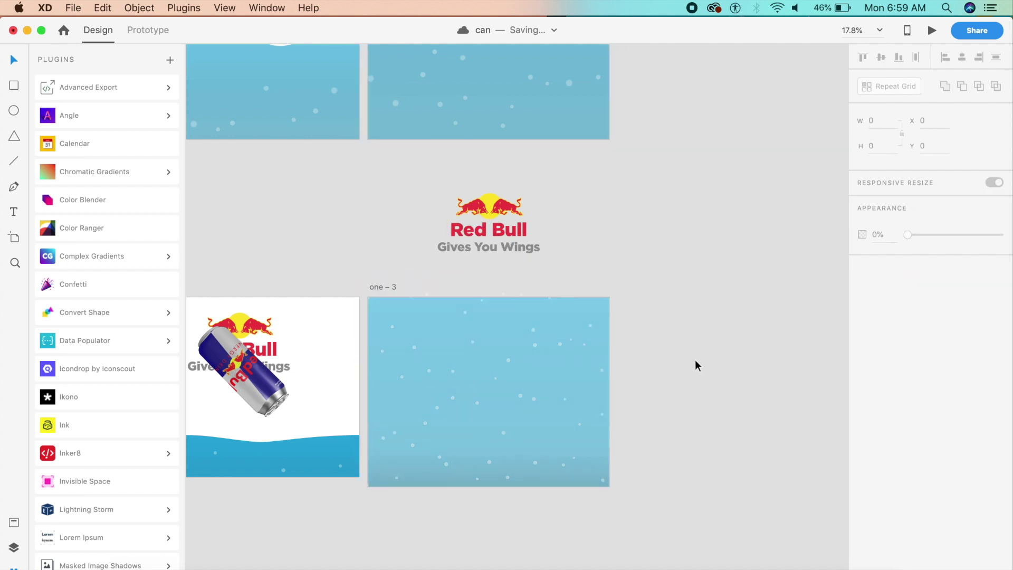
pyautogui.press('cmd+z')
pyautogui.press('Delete')
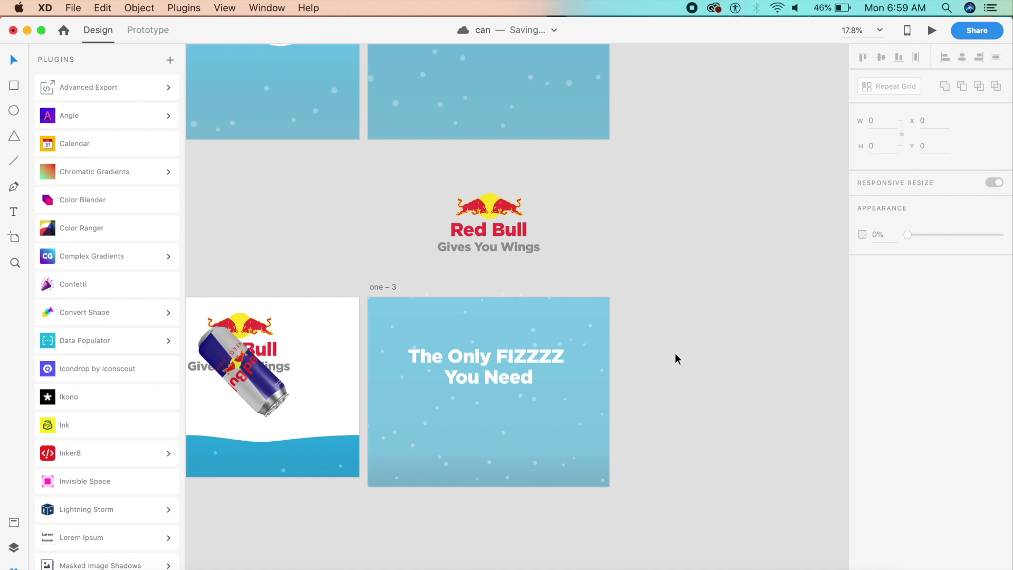
pyautogui.press('super+z')
pyautogui.press('super+z')
pyautogui.press('super+z')
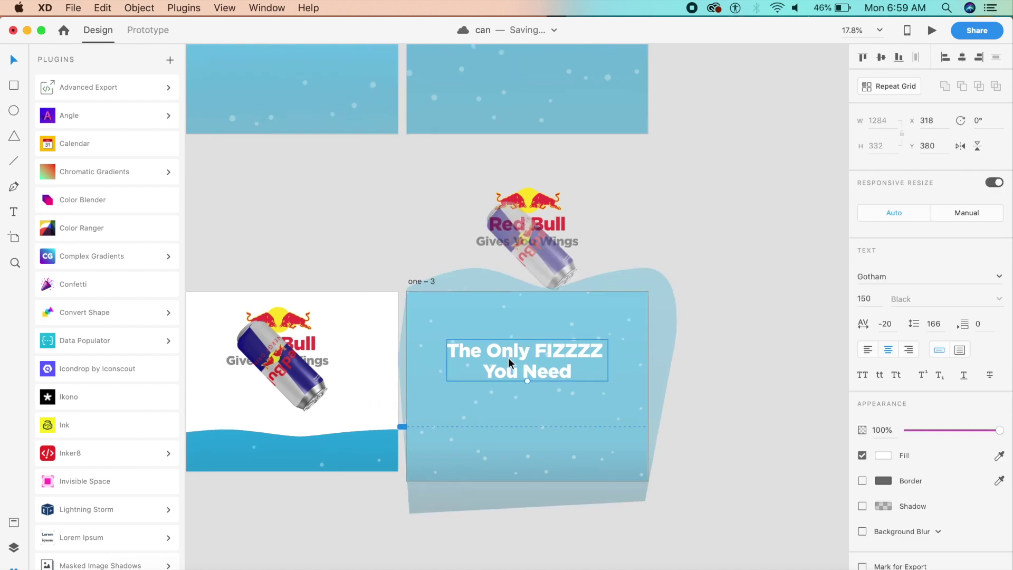
# Preview the prototype again and start the can animation to check the water scene with its headline.
pyautogui.click(932, 30)
pyautogui.click(525, 216)
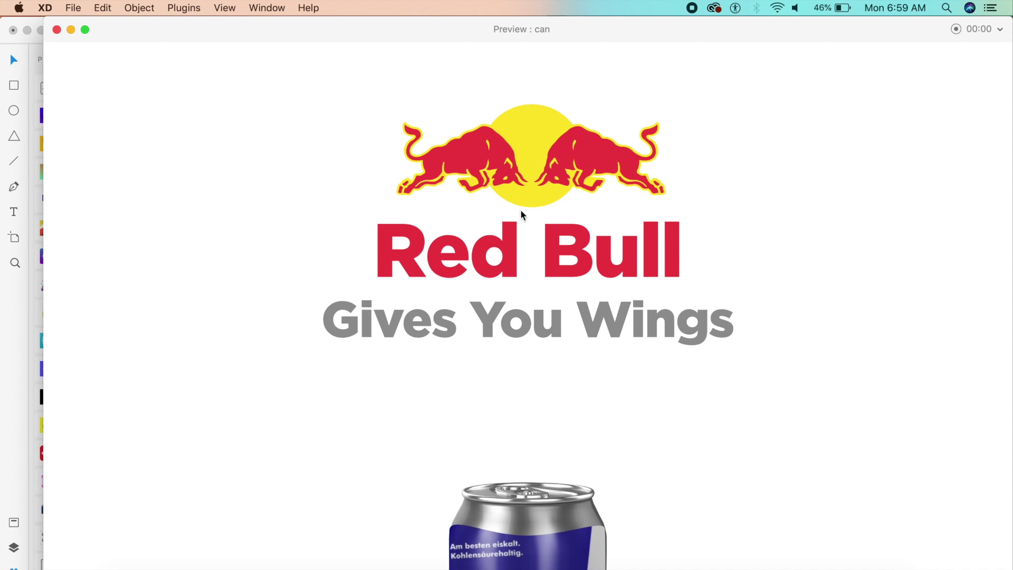